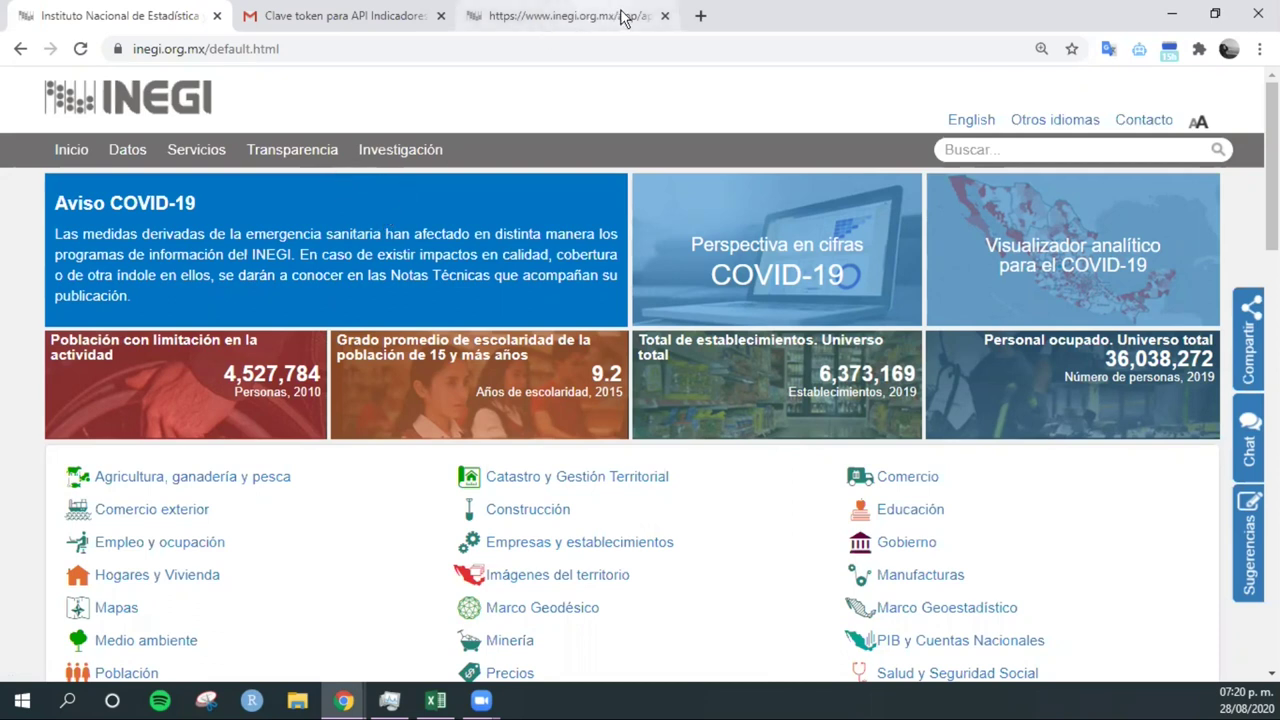
Close the extra INEGI app tab, keeping the INEGI home page and Gmail open
left_click(664, 17)
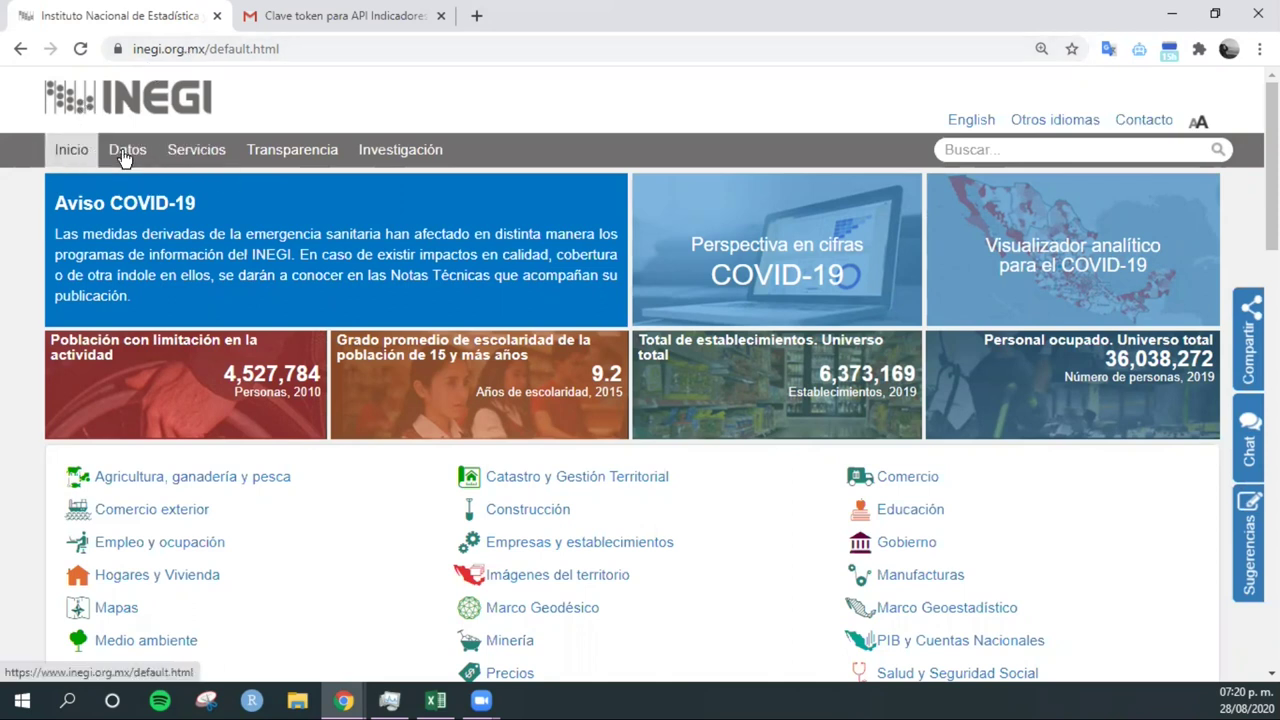
Go through Servicios to the Para desarrolladores APIs link to reach the API del Banco de Indicadores page
left_click(187, 149)
scroll(272, 253, "down", 1)
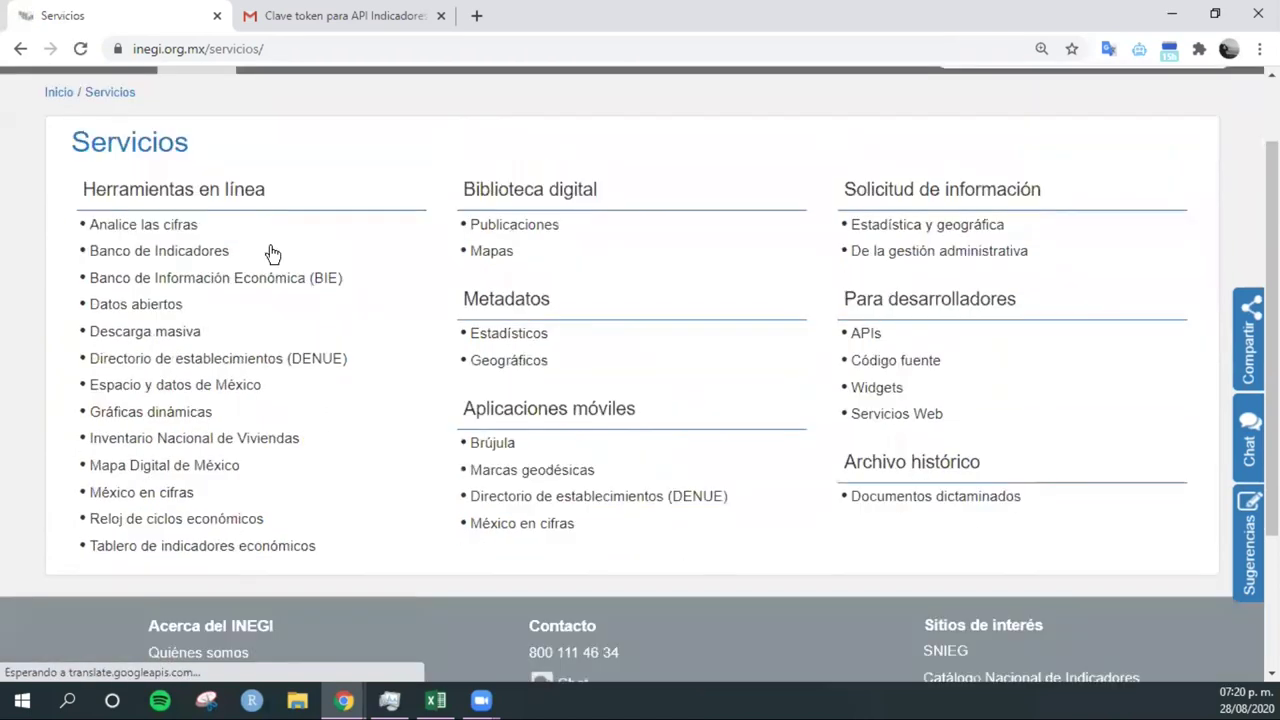
left_click_drag(1017, 298, 841, 312)
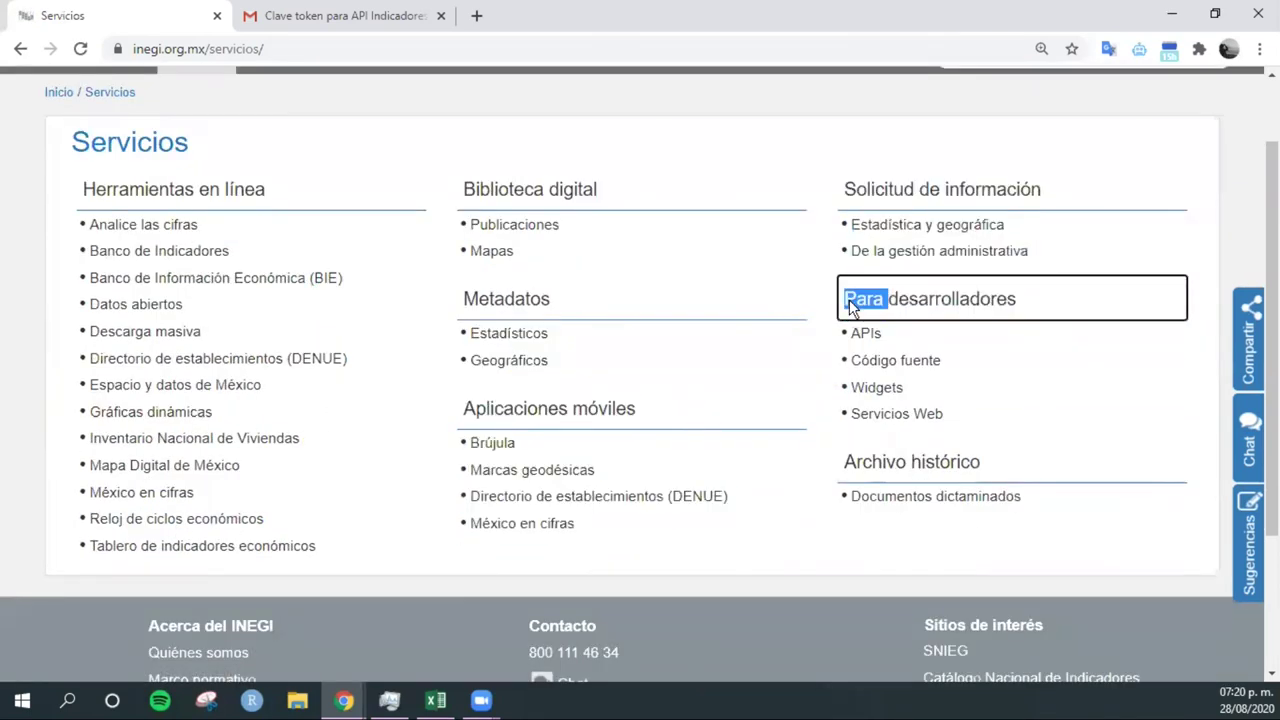
triple_click(846, 308)
triple_click(849, 307)
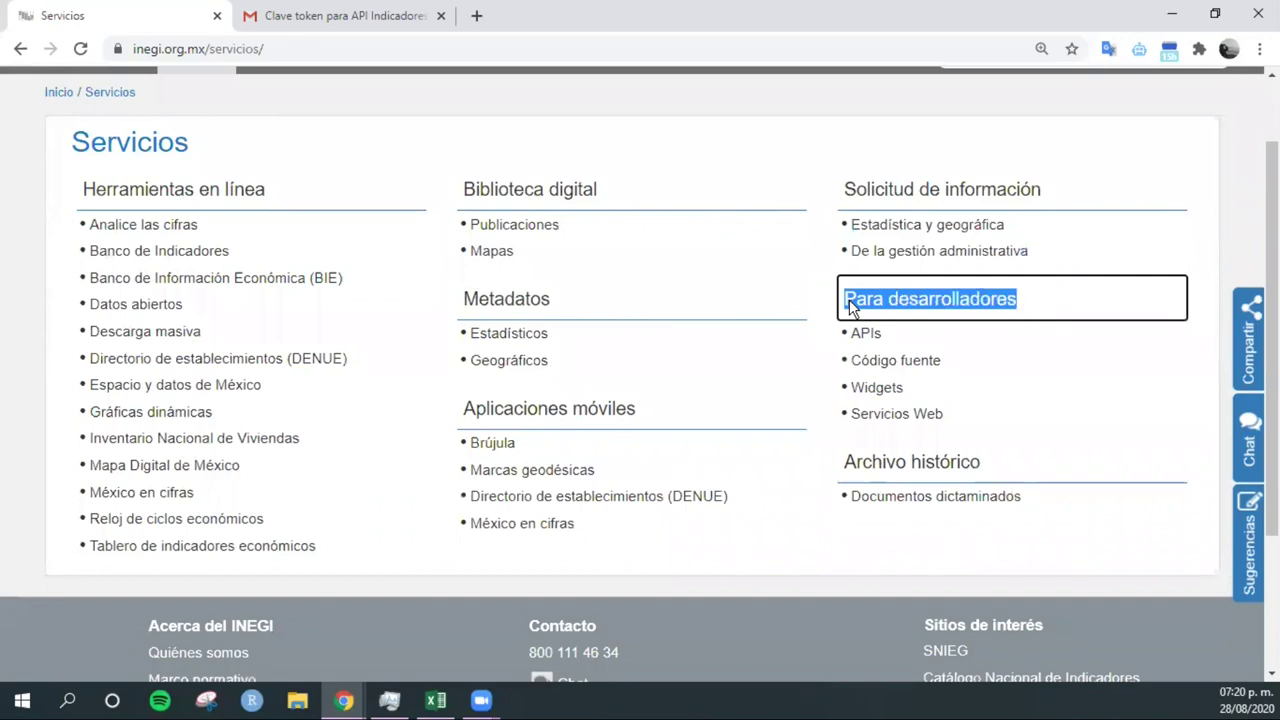
left_click(851, 309)
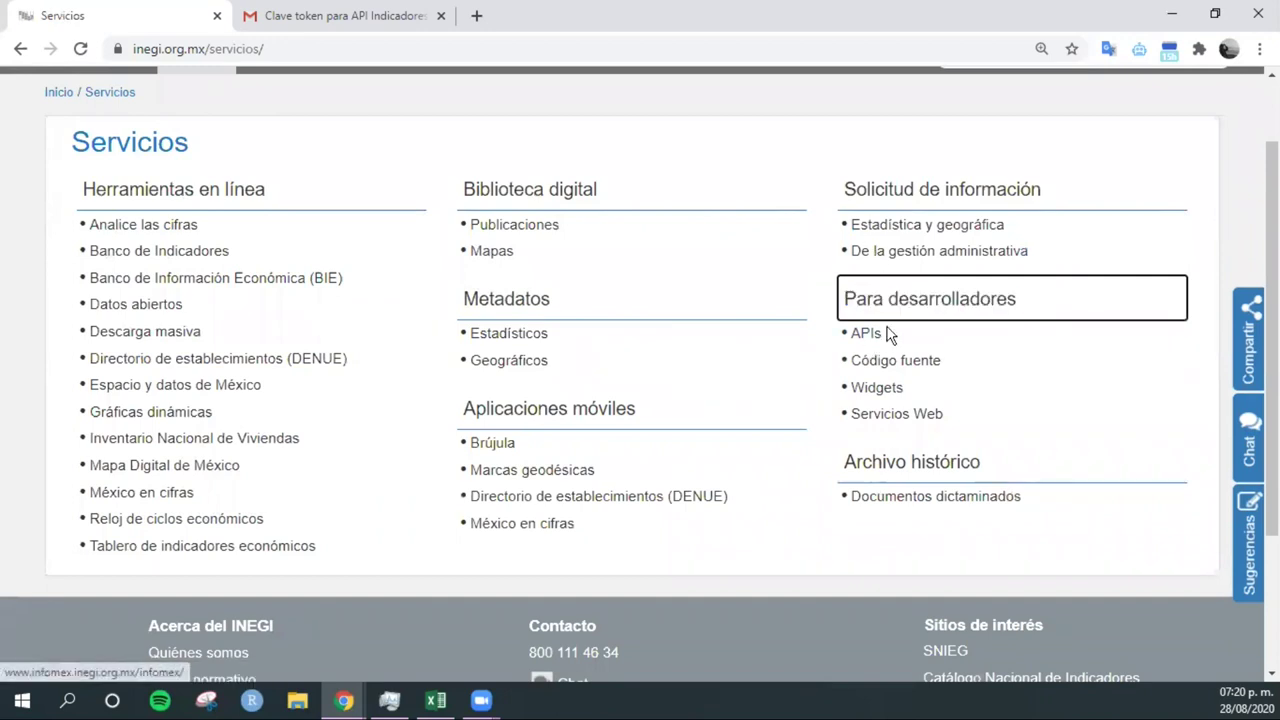
left_click(866, 336)
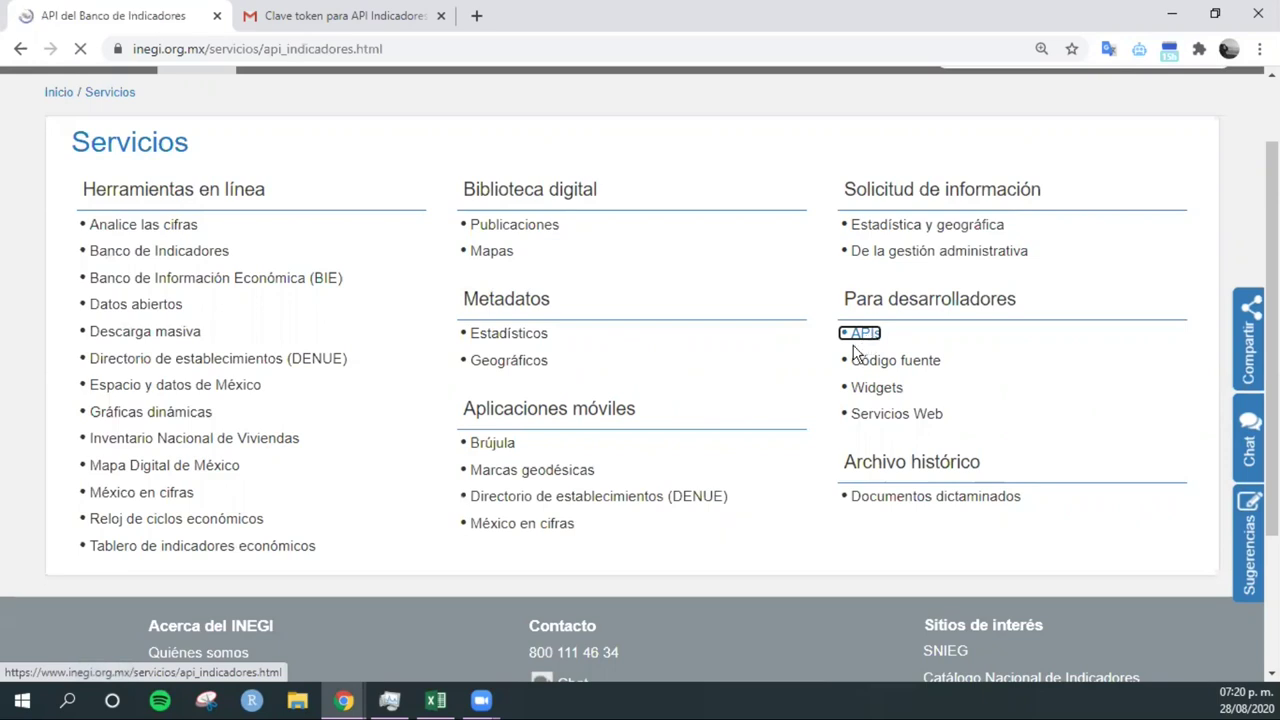
scroll(521, 300, "down", 3)
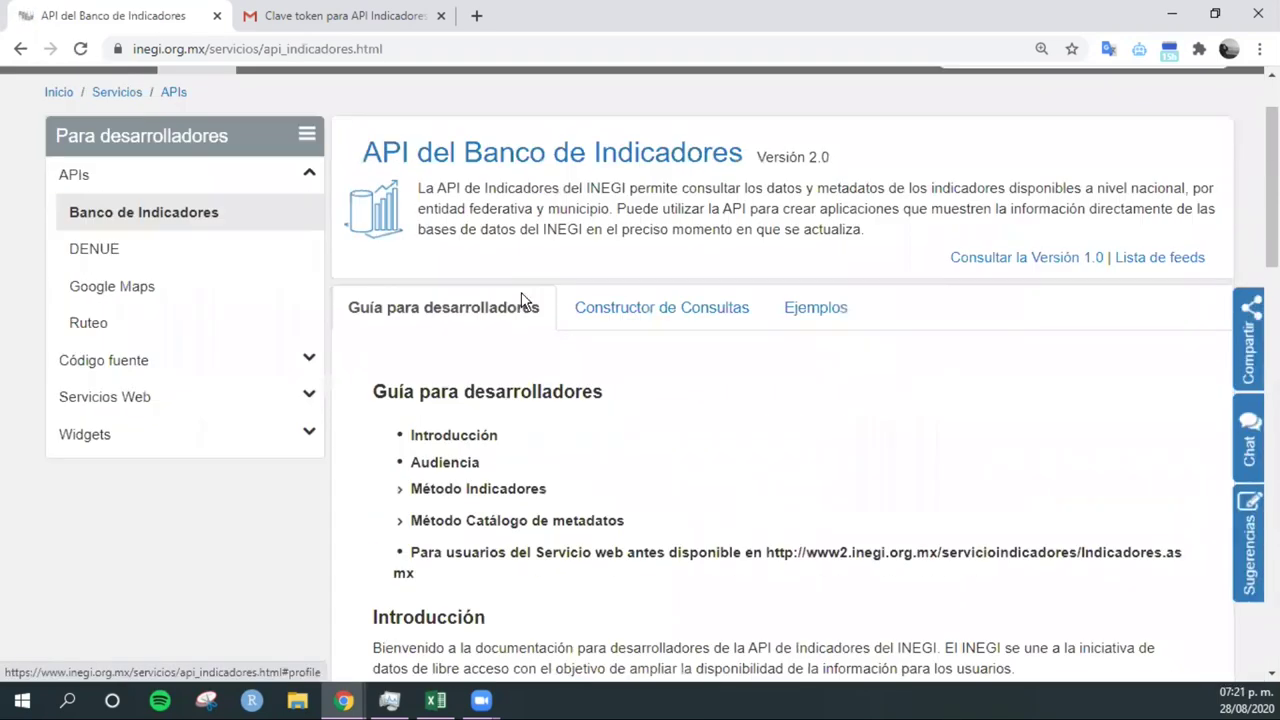
Switch to the Constructor de Consultas section and bring the indicator category tree into view
left_click_drag(362, 152, 705, 152)
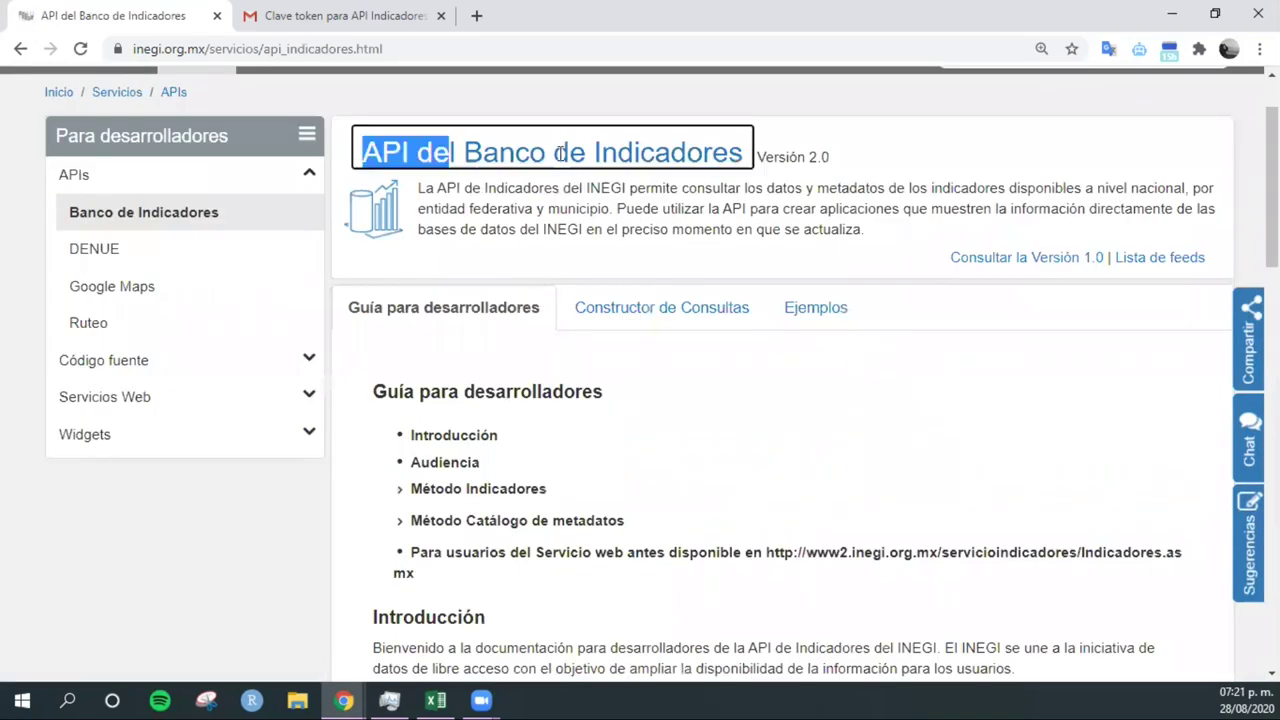
left_click(667, 250)
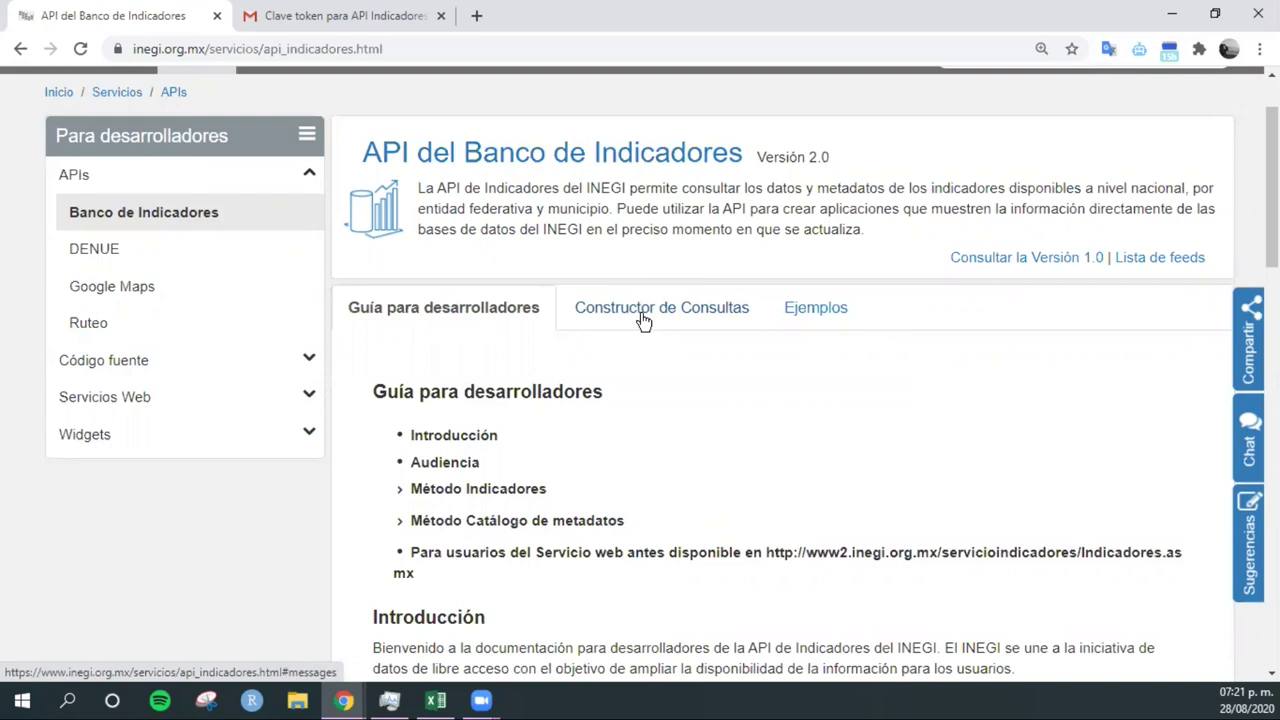
left_click(643, 318)
scroll(643, 318, "down", 3)
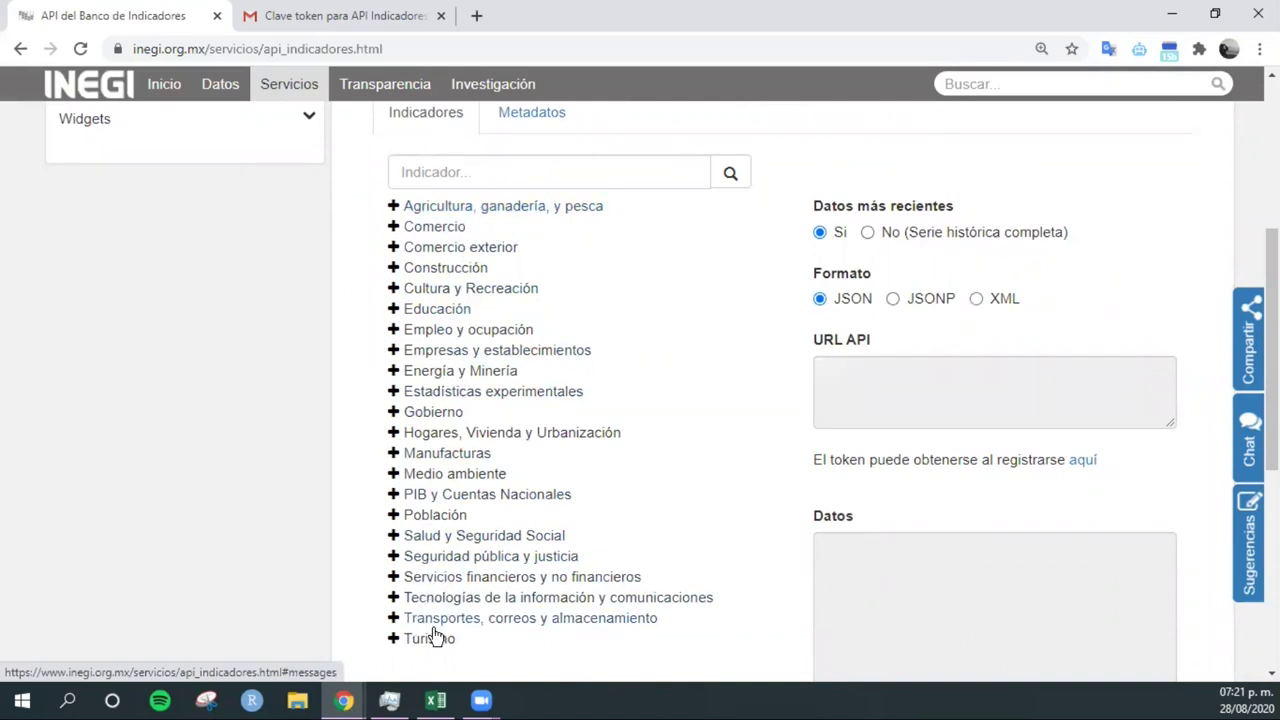
Expand Población > Población to list the age-group population indicators
left_click(397, 516)
scroll(410, 480, "down", 2)
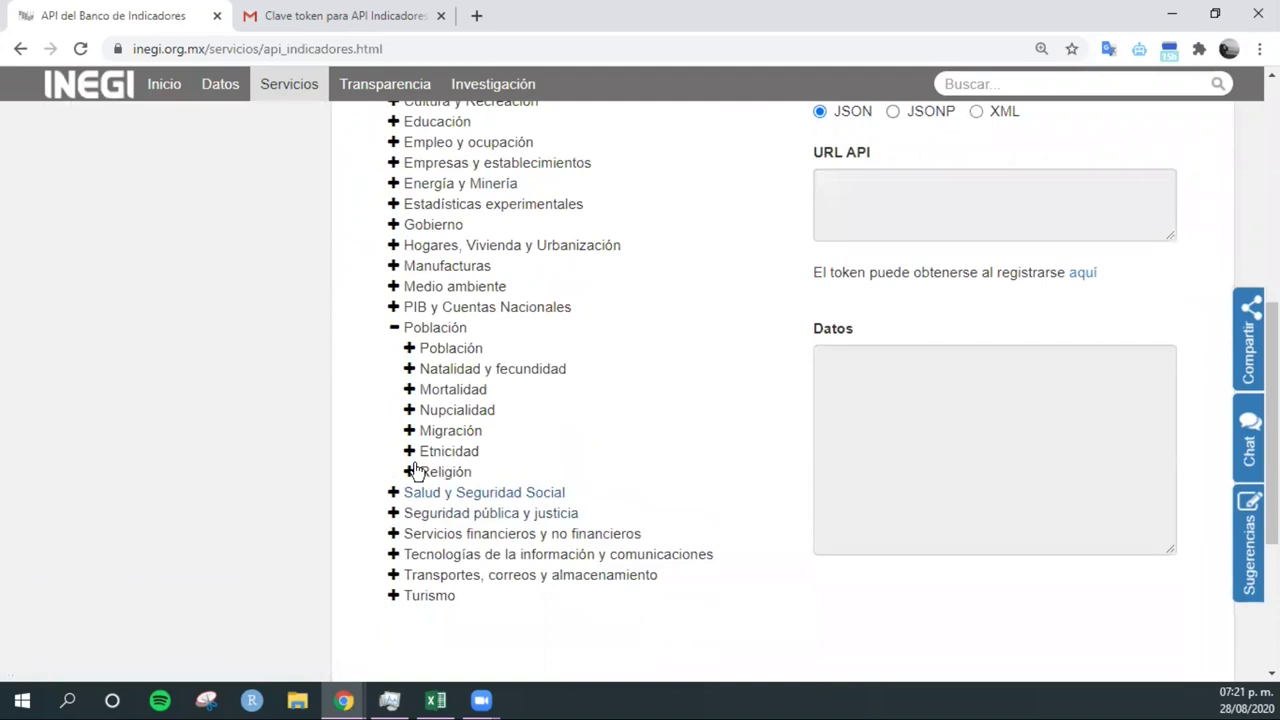
left_click(410, 350)
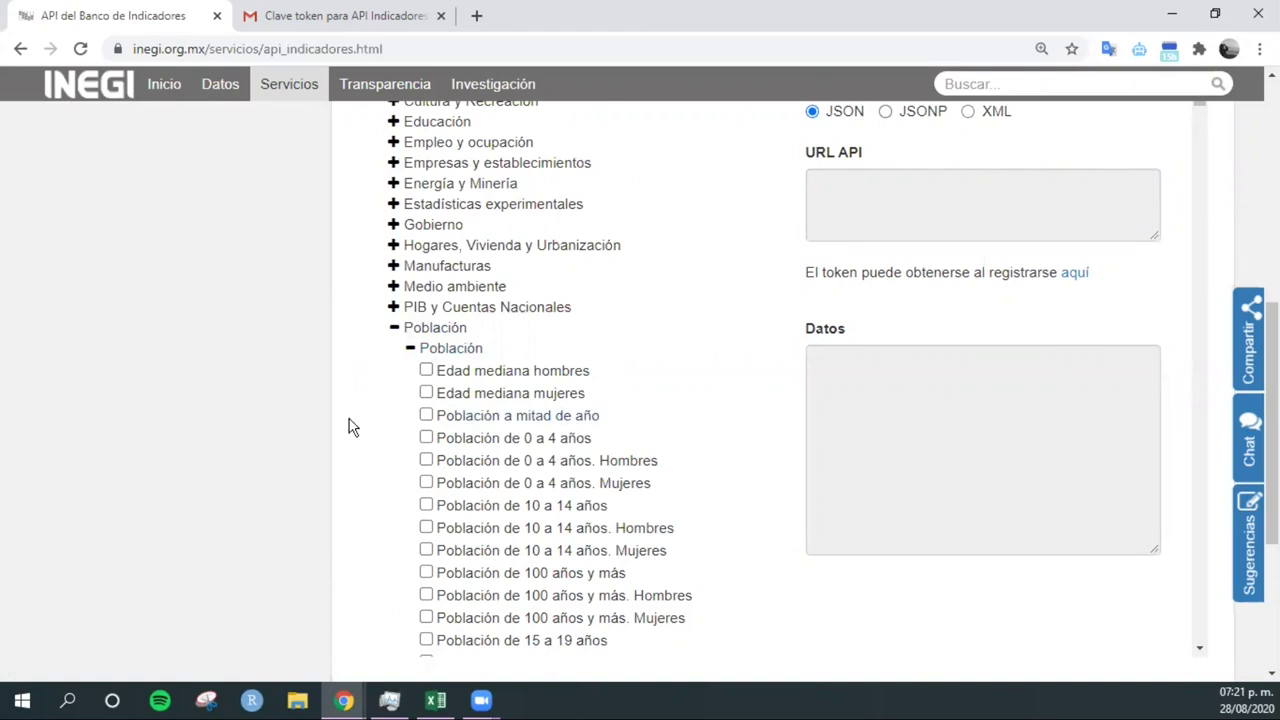
scroll(352, 427, "up", 2)
scroll(352, 427, "down", 2)
scroll(352, 427, "down", 1)
scroll(352, 427, "down", 1)
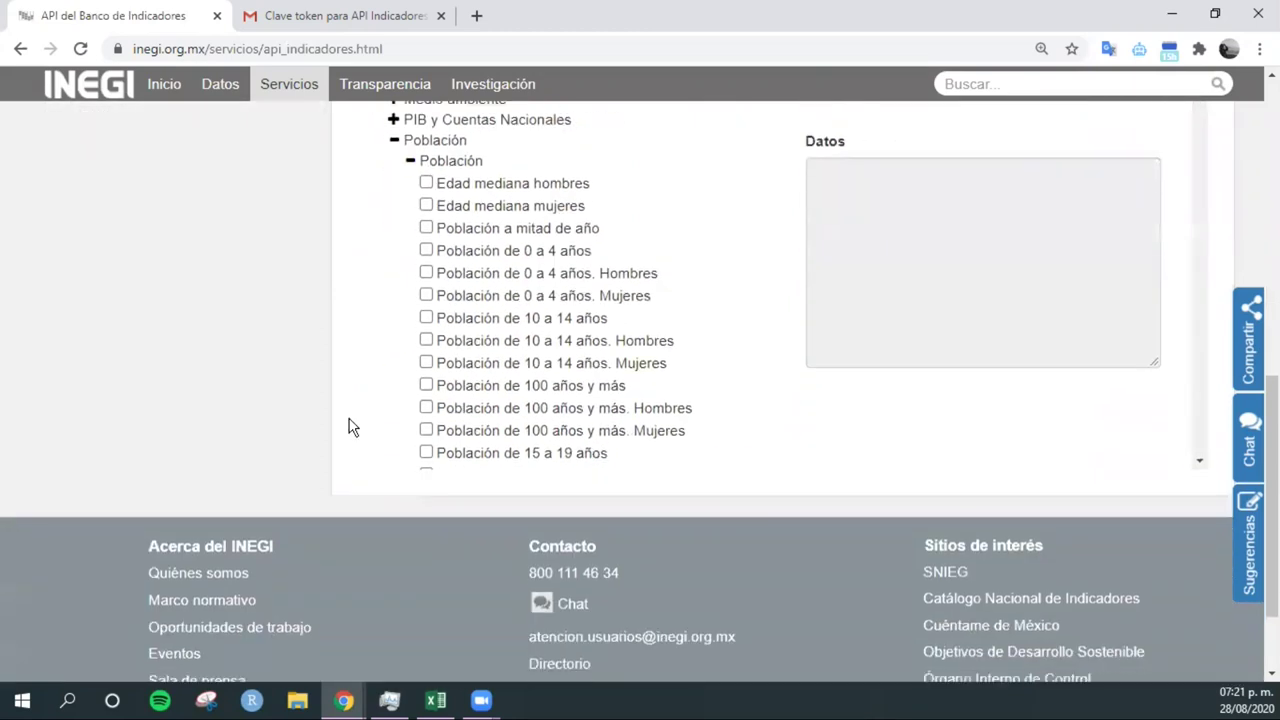
scroll(352, 427, "up", 1)
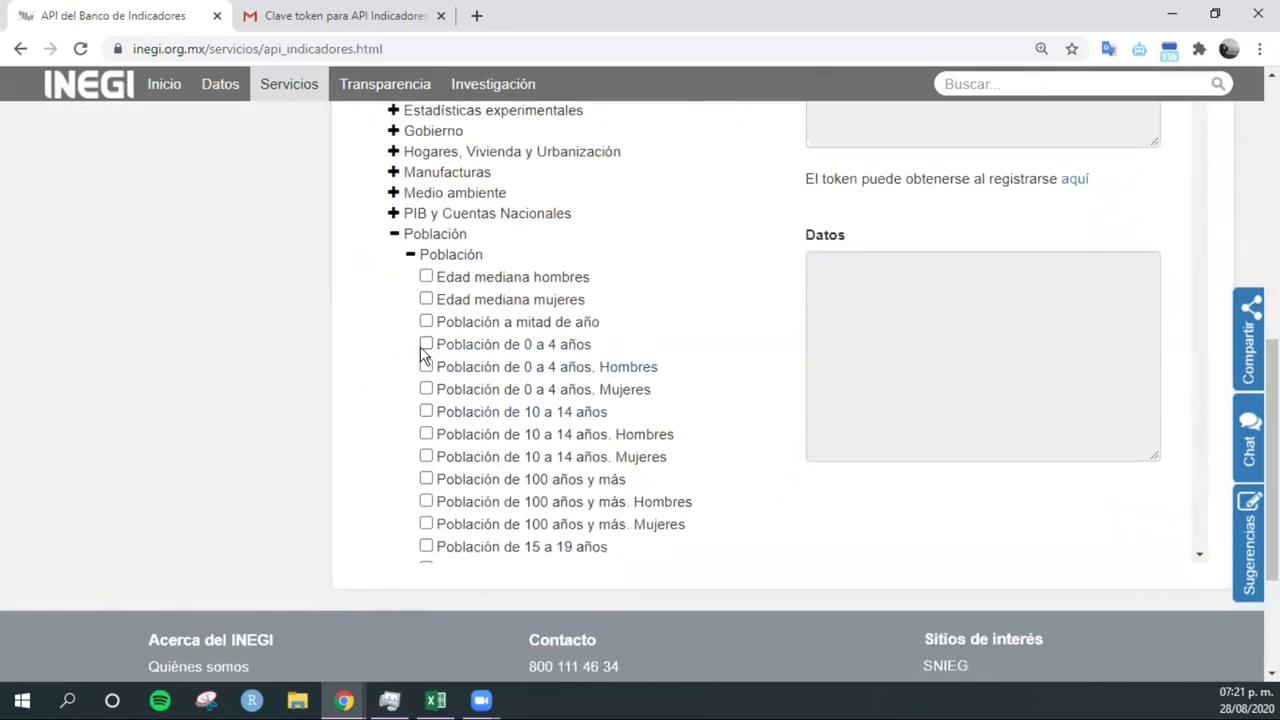
Tick the 0 a 4, 10 a 14, 15 a 19, 20 a 24 and 5 a 9 años indicators
left_click(427, 346)
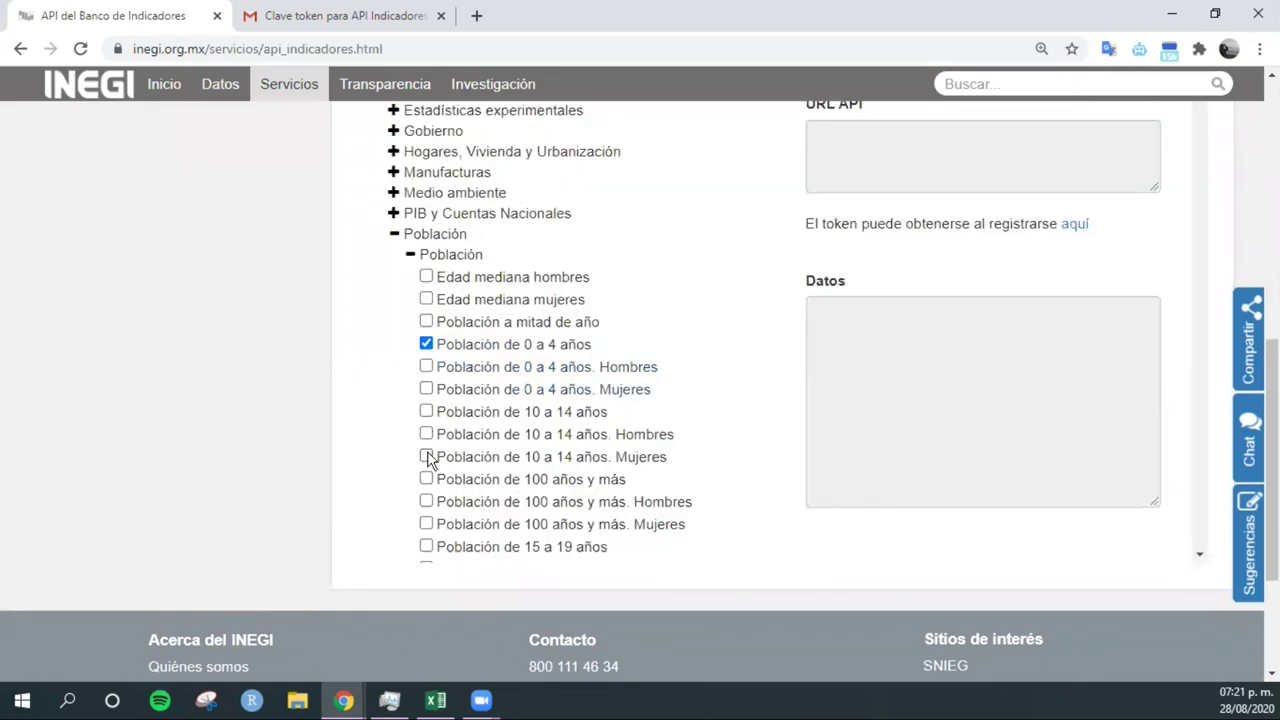
left_click(426, 411)
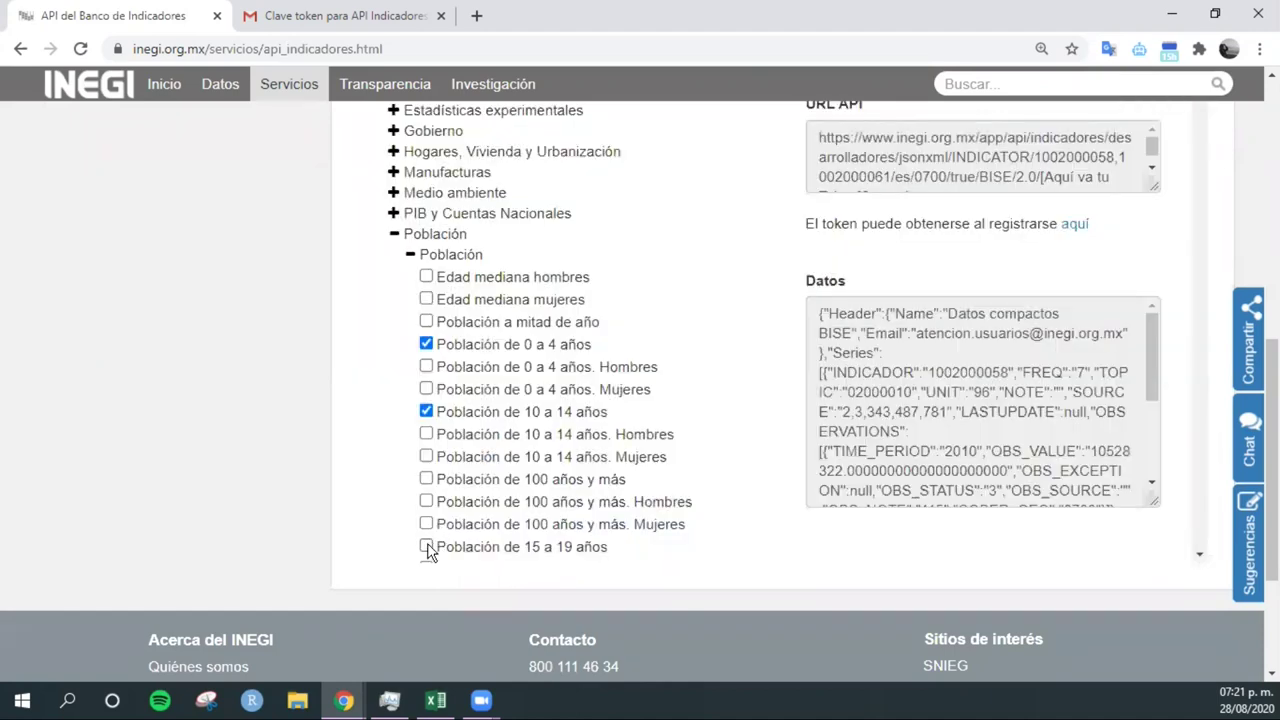
left_click(426, 547)
scroll(478, 453, "down", 1)
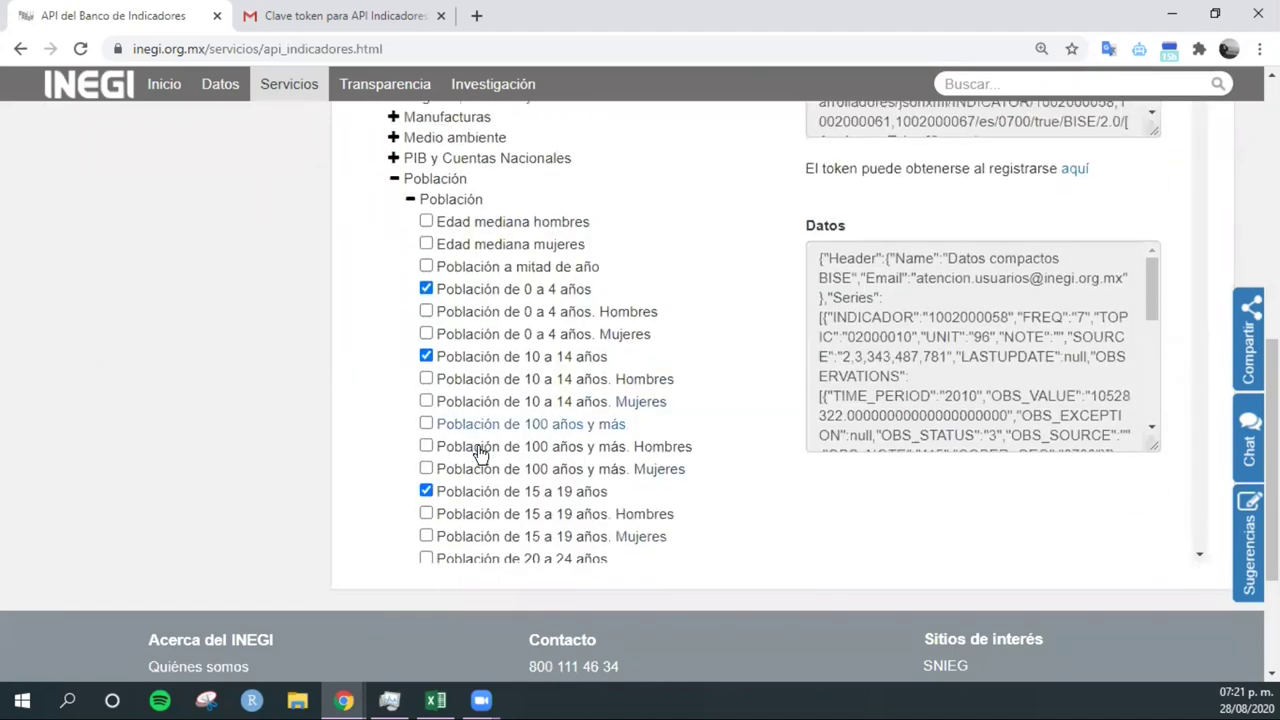
scroll(480, 453, "down", 1)
left_click(426, 426)
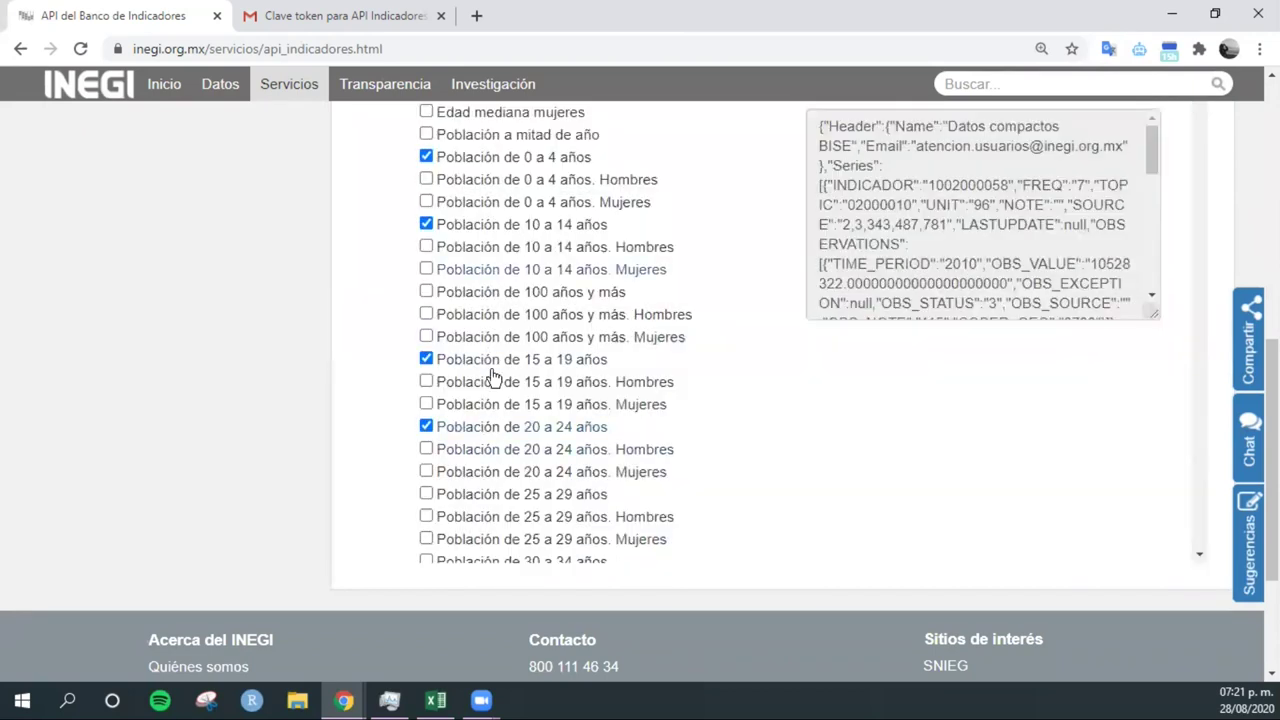
scroll(492, 376, "down", 2)
scroll(500, 460, "down", 1)
scroll(447, 453, "down", 1)
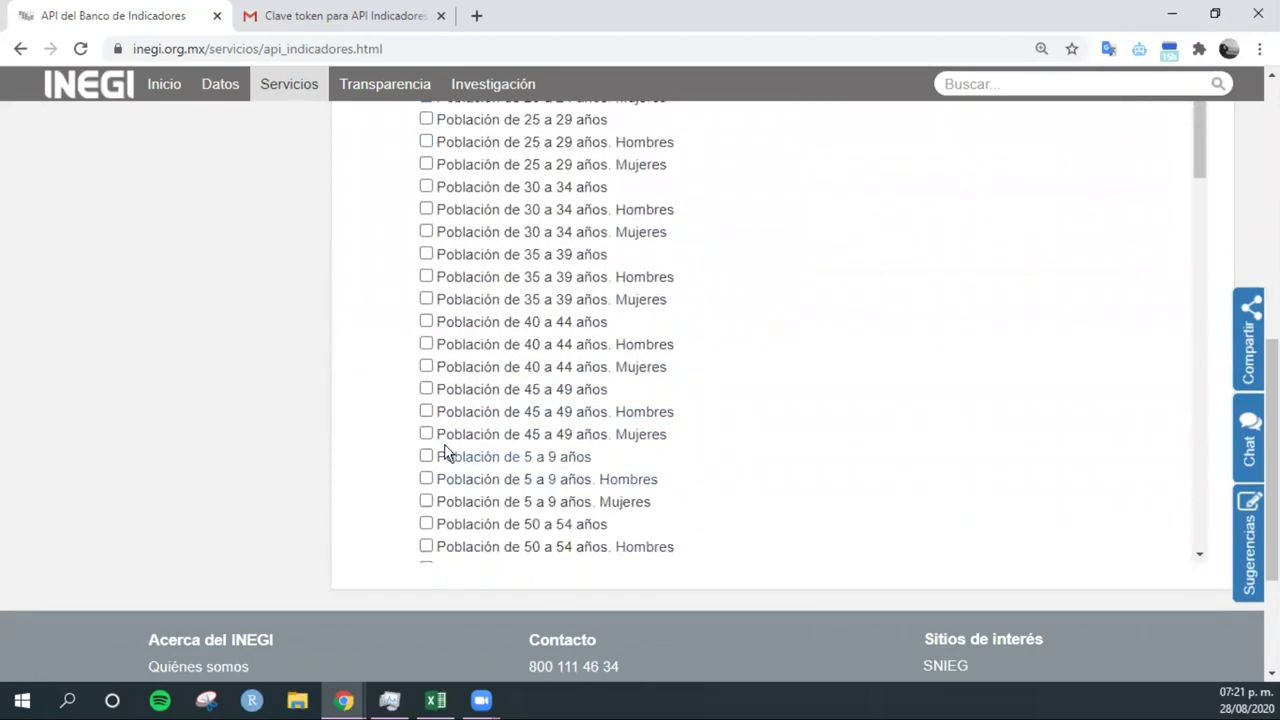
left_click(447, 453)
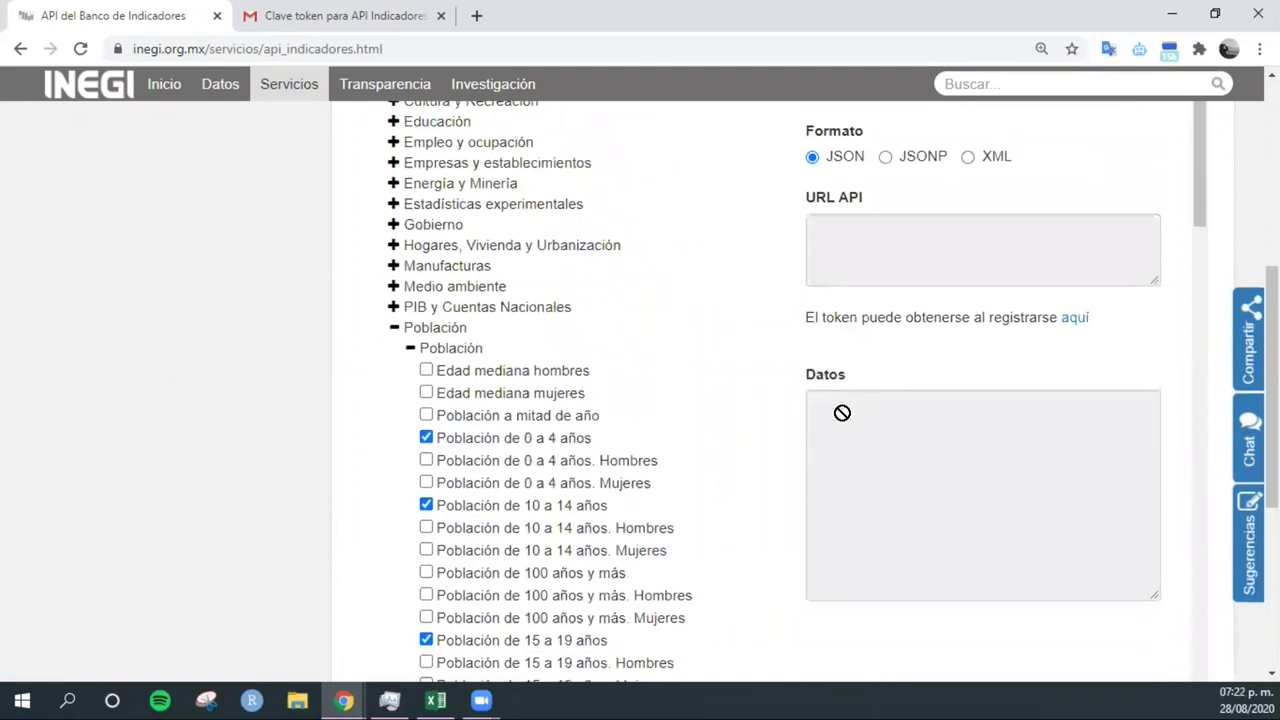
Enlarge the URL API box so the whole generated URL is visible
scroll(861, 250, "up", 1)
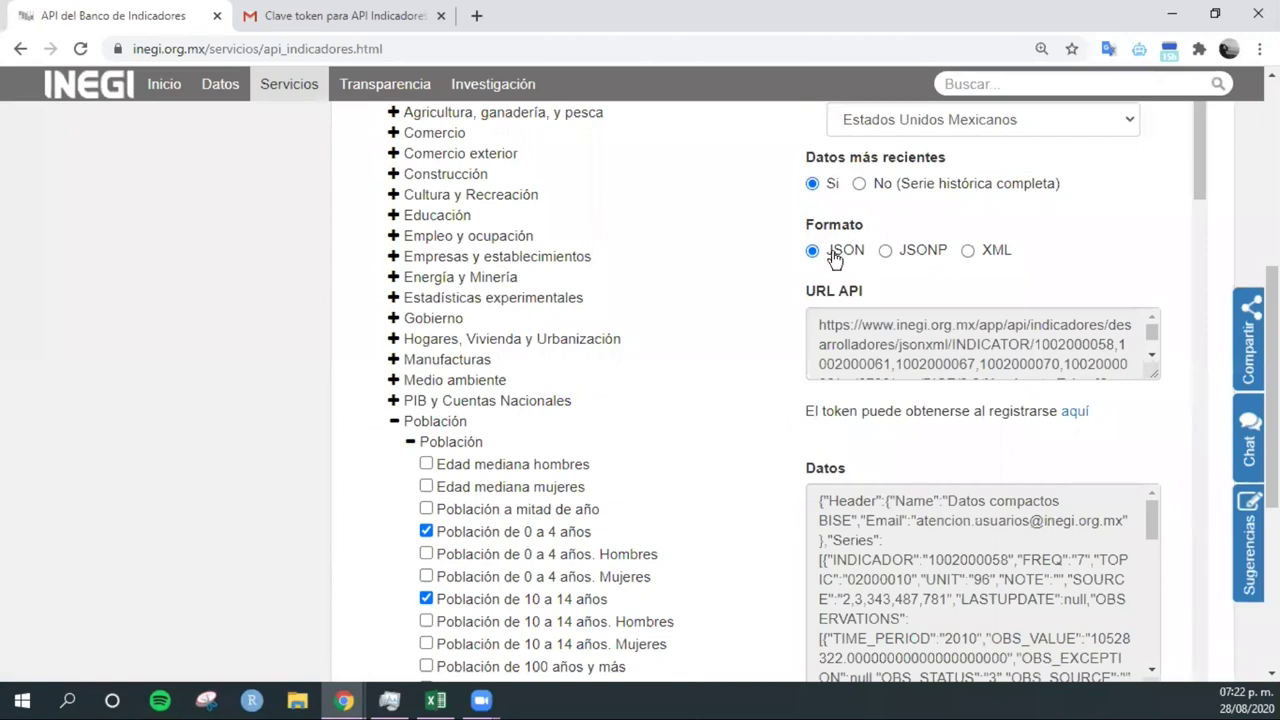
scroll(835, 257, "up", 1)
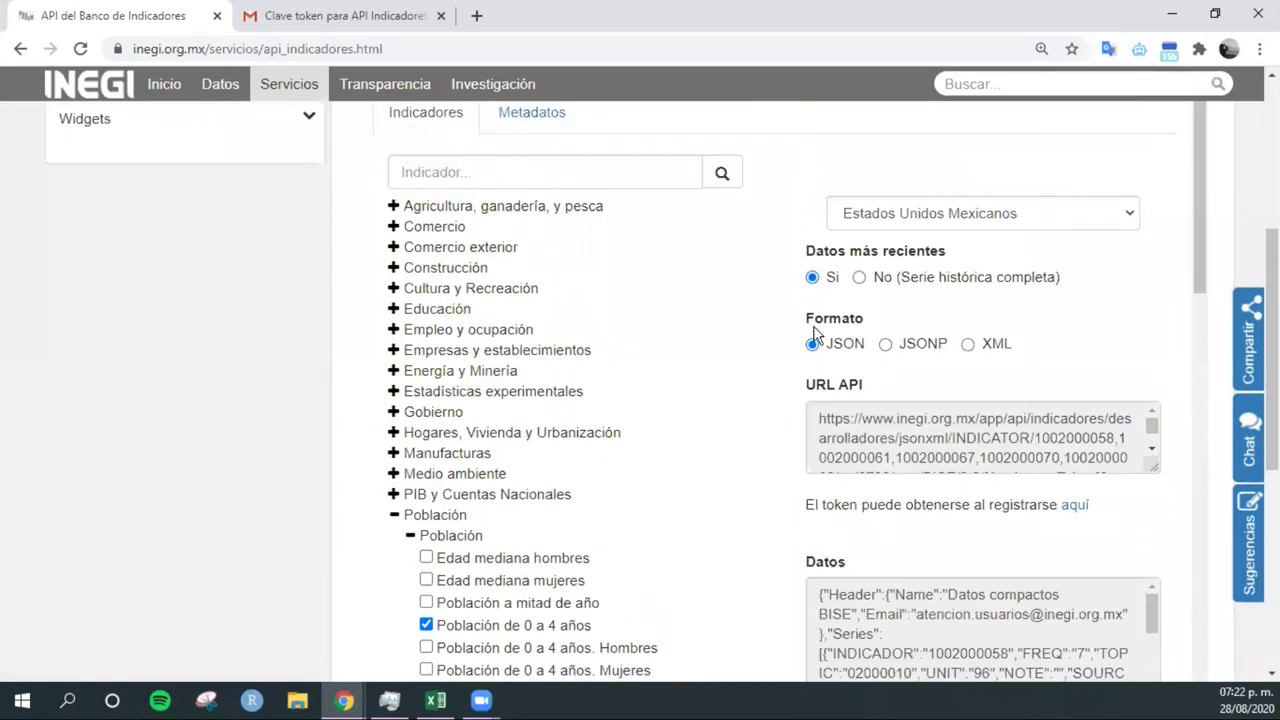
scroll(815, 330, "down", 1)
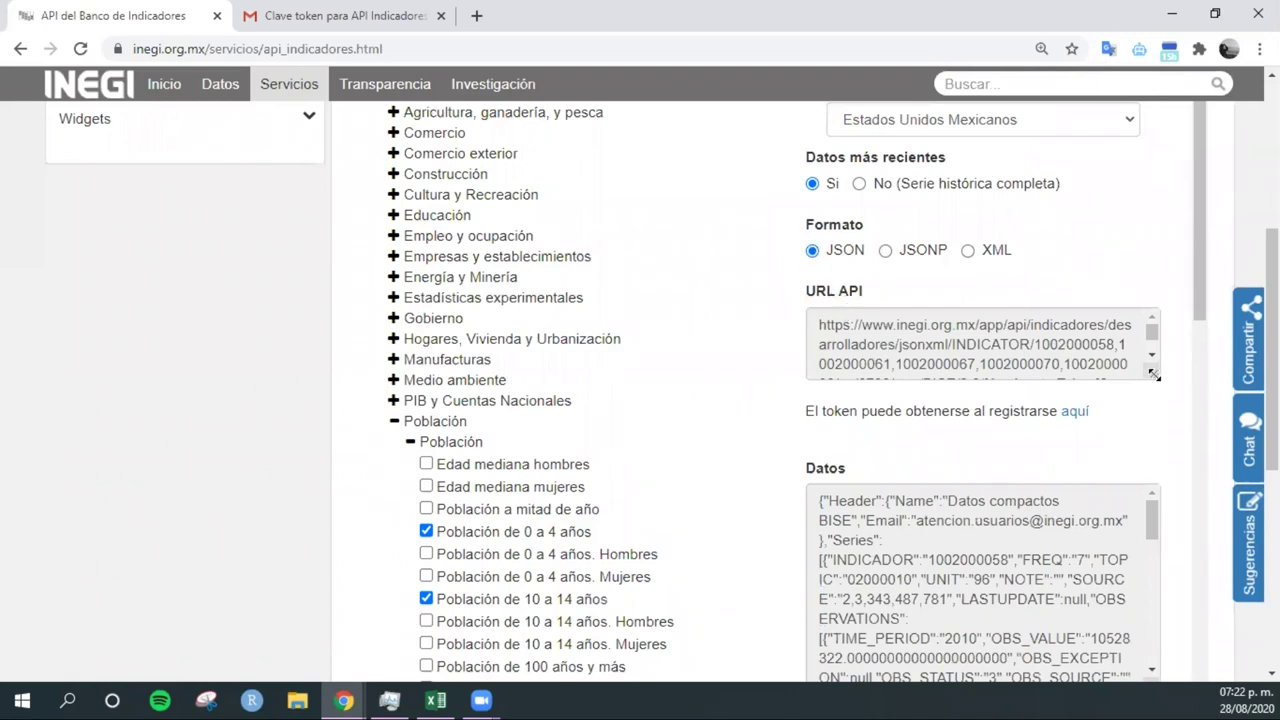
left_click_drag(1152, 373, 1177, 453)
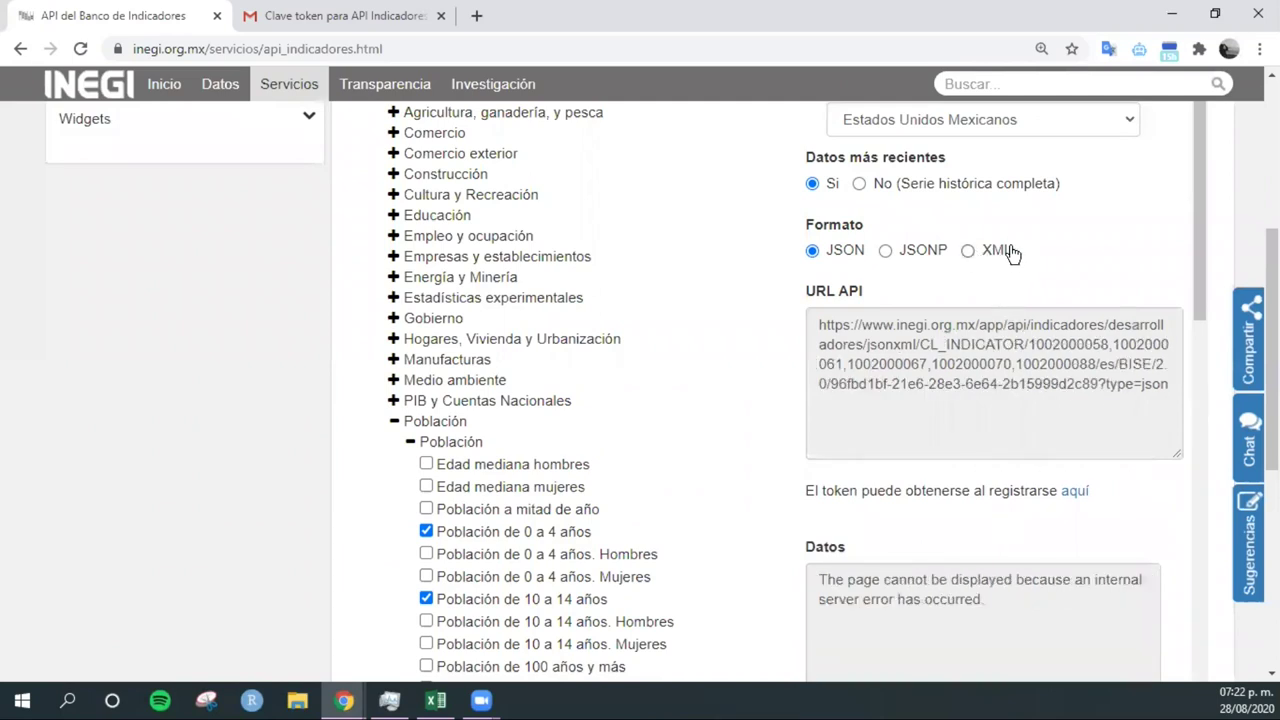
Change the query output Formato from JSON to XML
double_click(993, 252)
left_click_drag(981, 258, 995, 253)
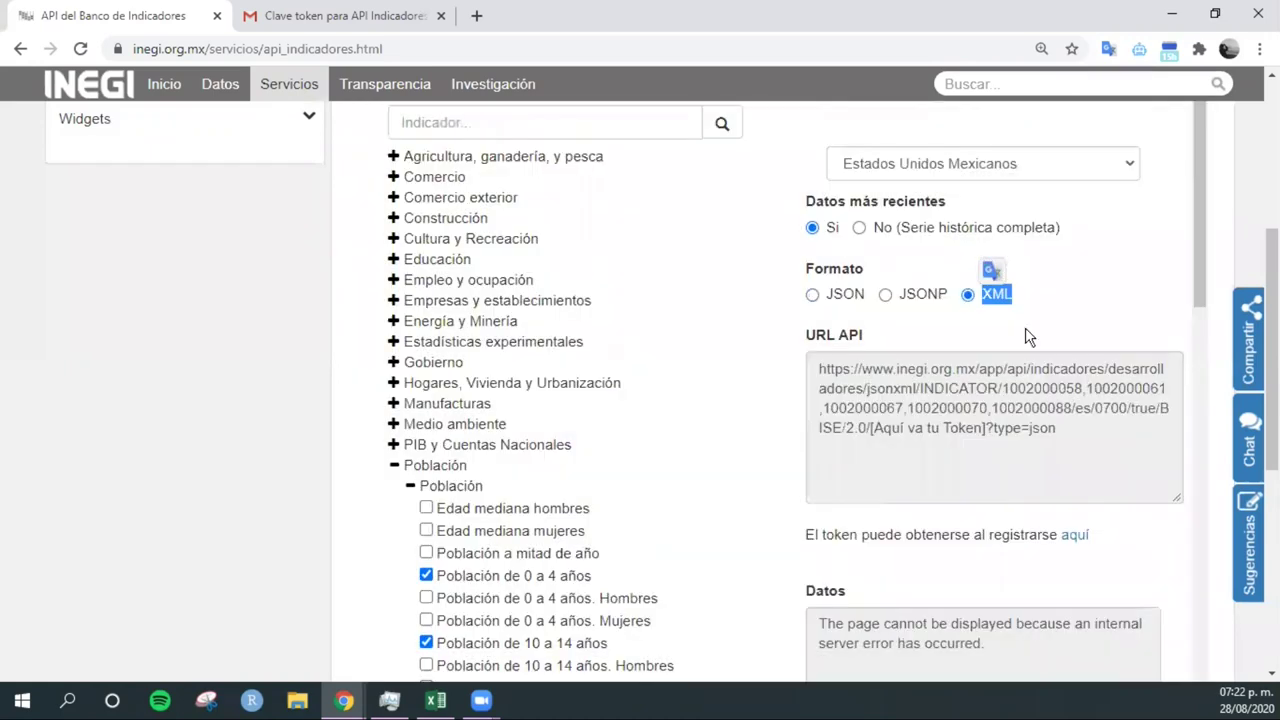
left_click(1030, 337)
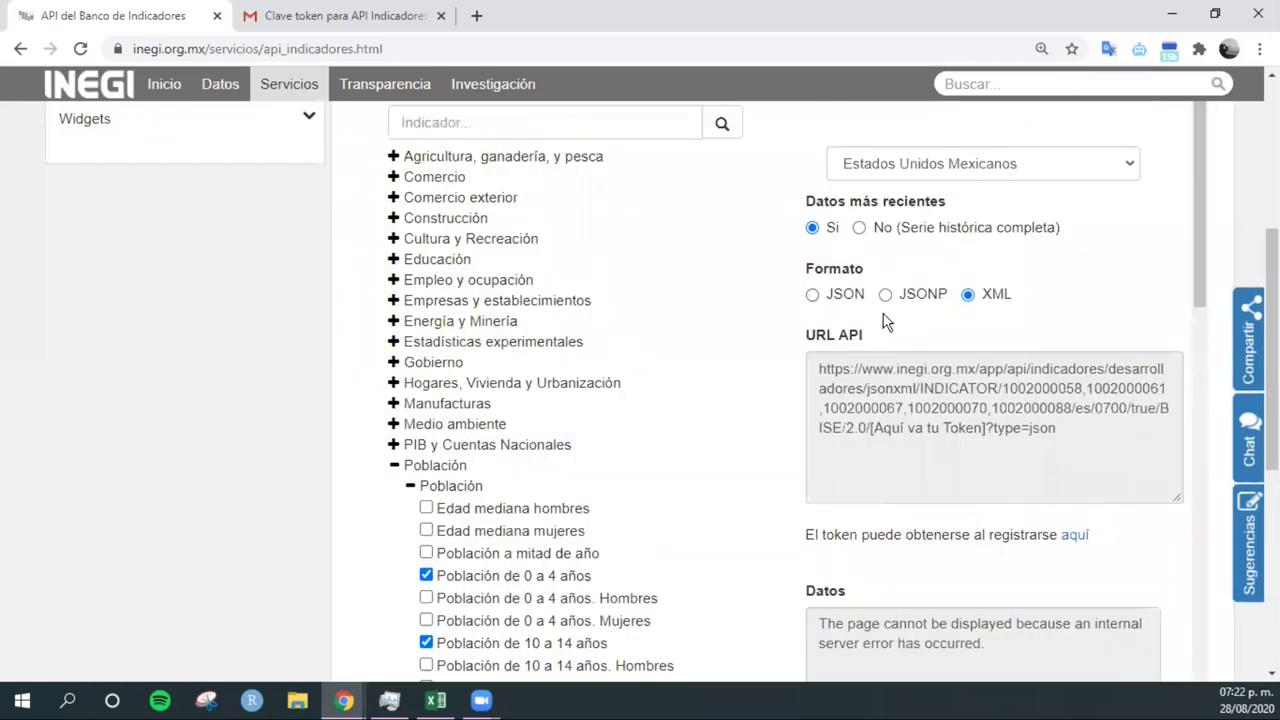
scroll(883, 320, "down", 1)
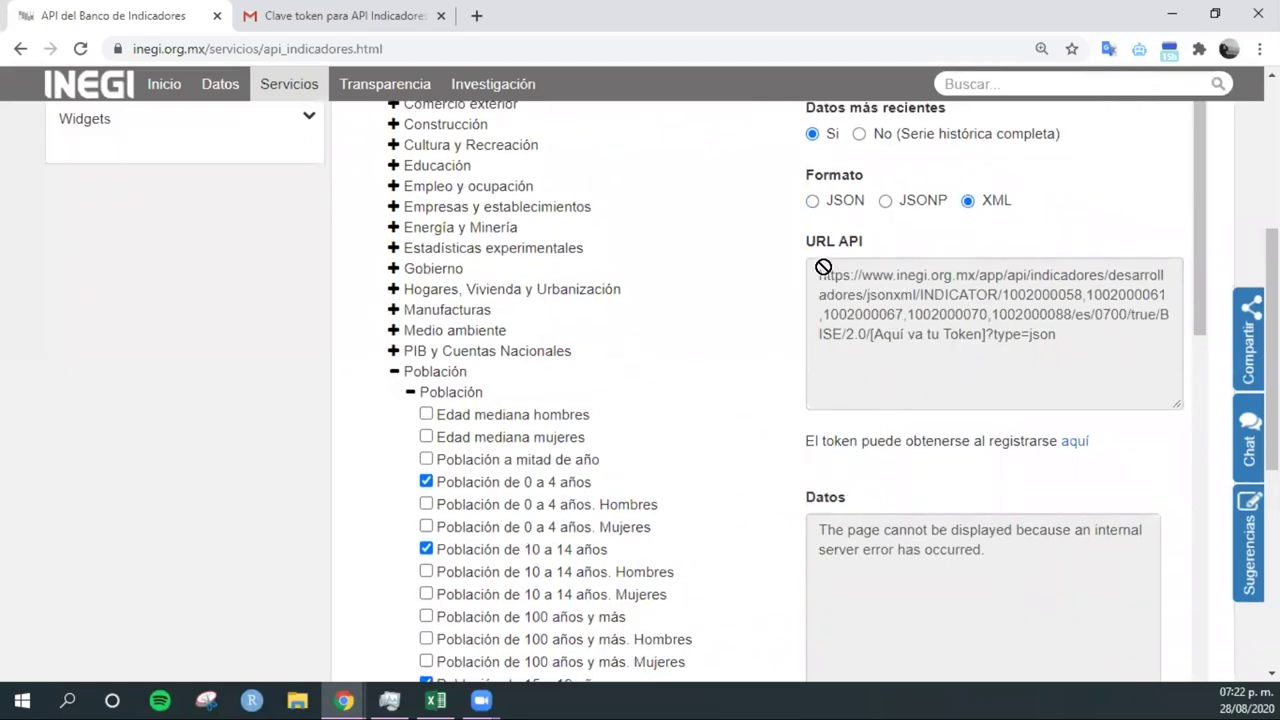
Select the [Aquí va tu Token] placeholder in the generated API URL
mouse_move(826, 275)
left_mouse_down()
mouse_move(990, 284)
mouse_move(1070, 332)
left_mouse_up()
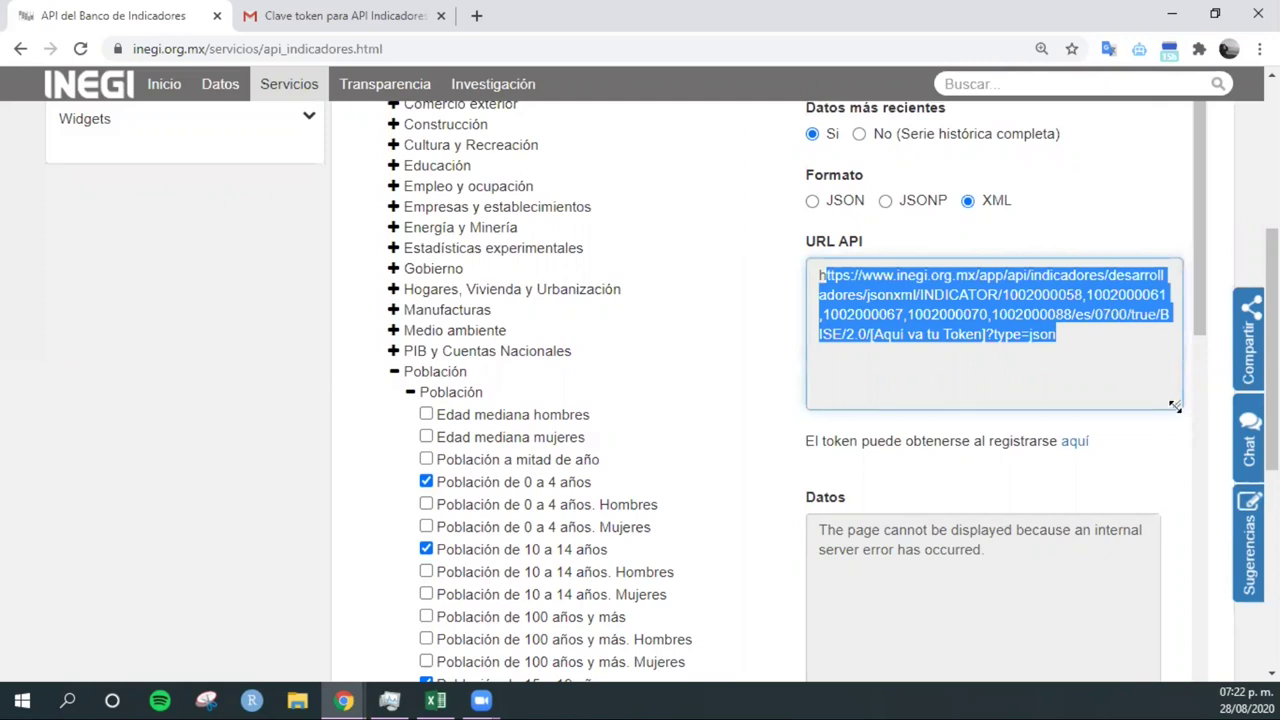
left_click(820, 276)
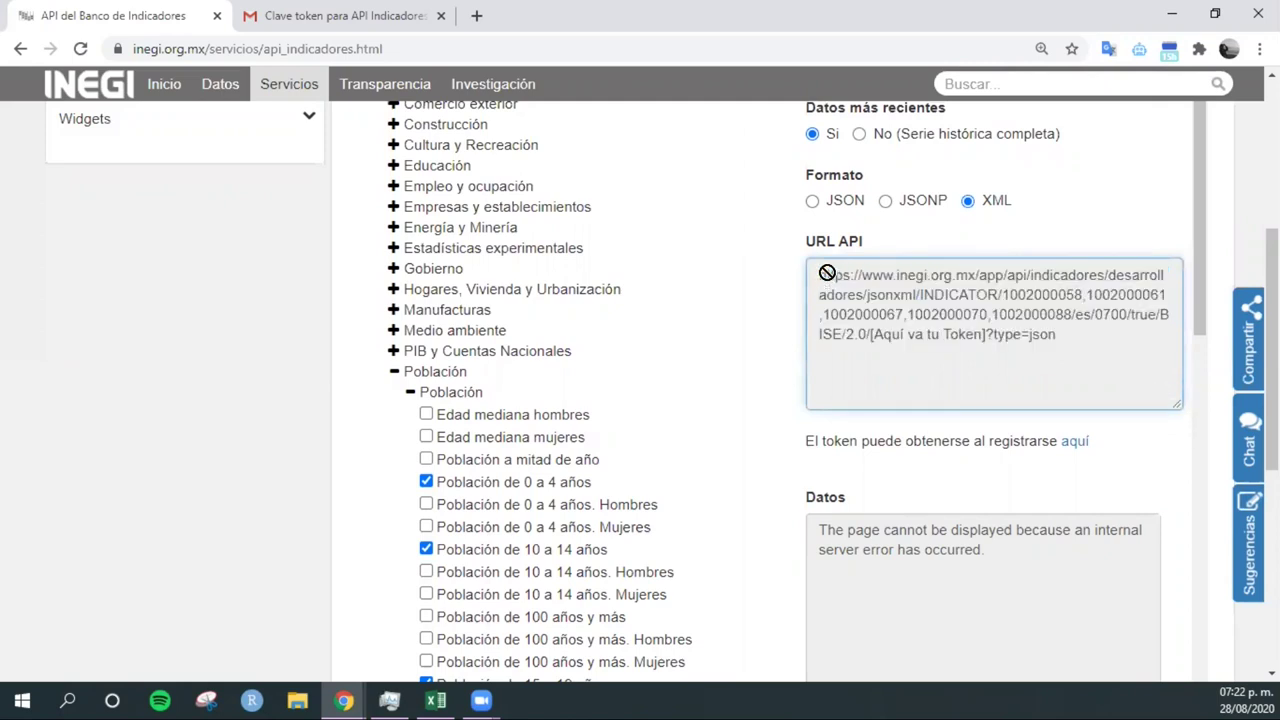
left_click_drag(821, 274, 1068, 341)
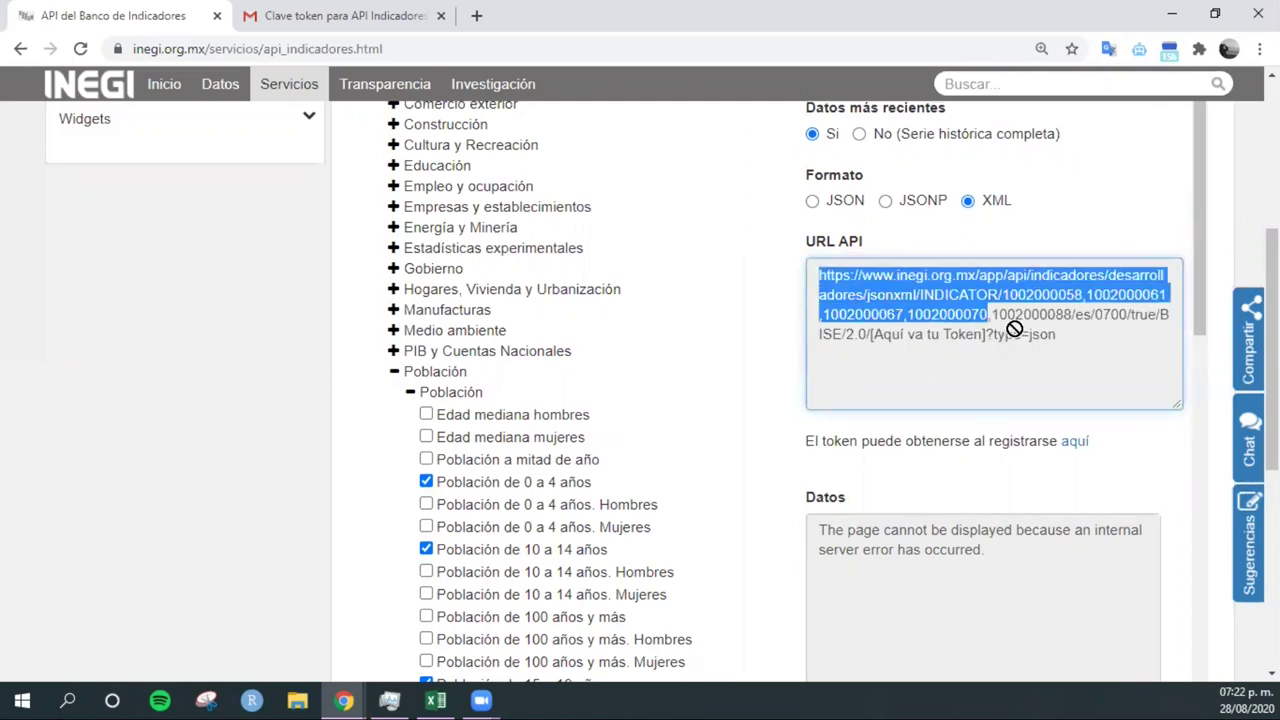
left_click(1066, 340)
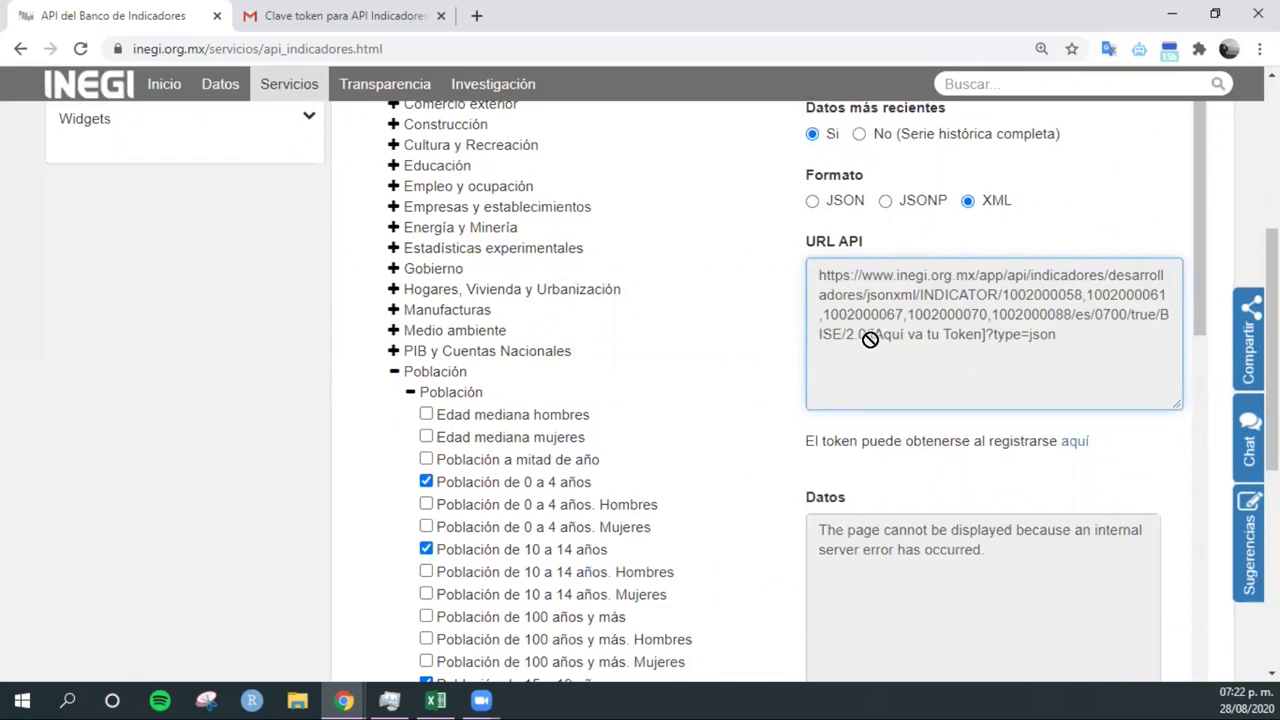
left_click_drag(873, 340, 990, 358)
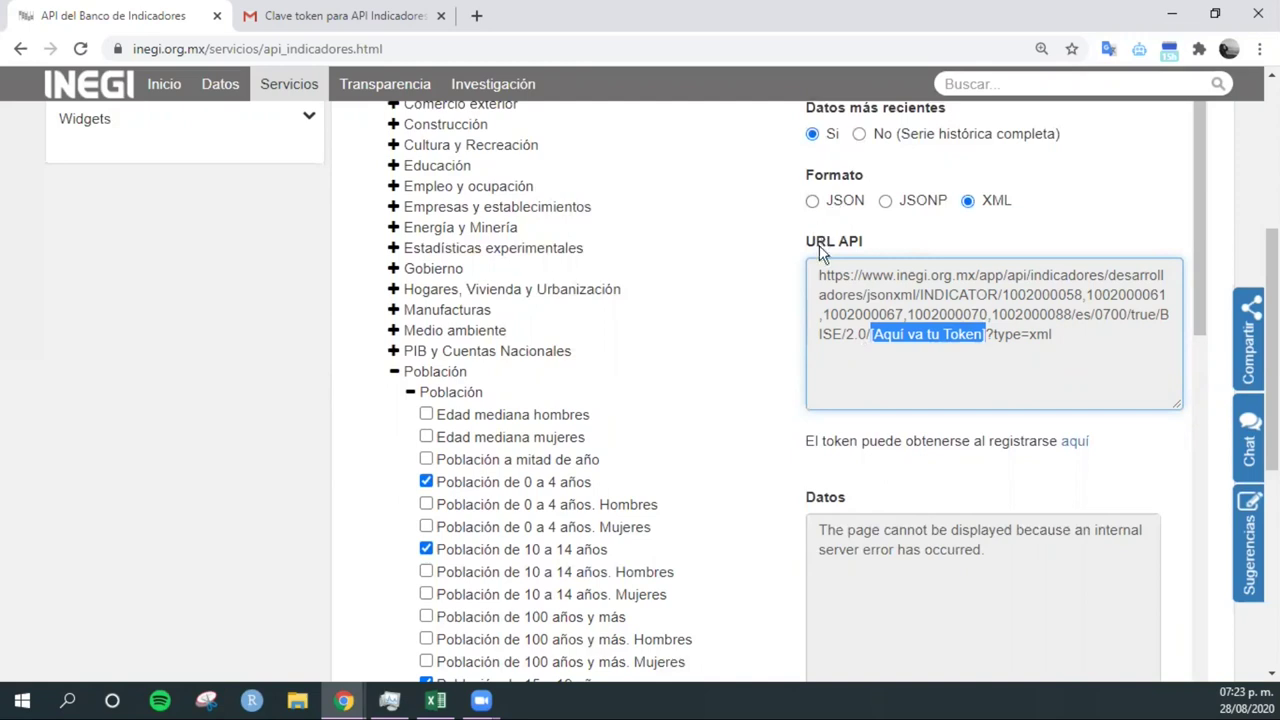
left_click(876, 352)
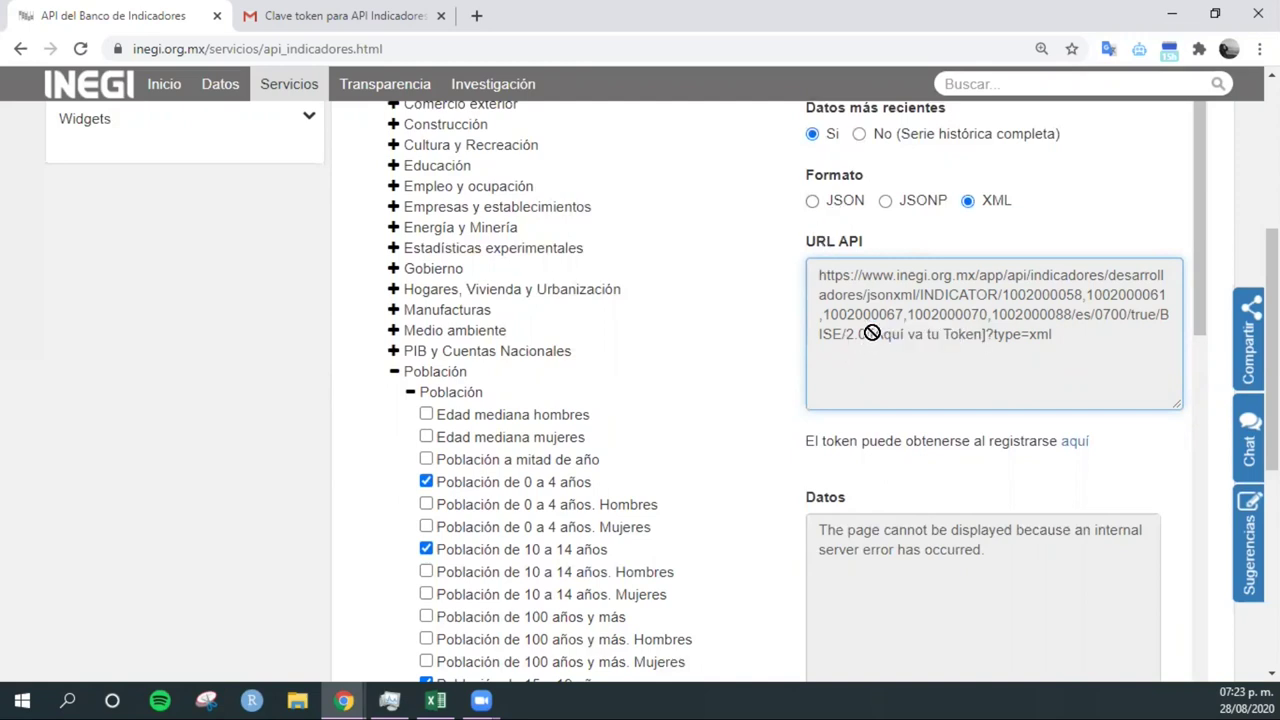
left_click_drag(870, 340, 988, 340)
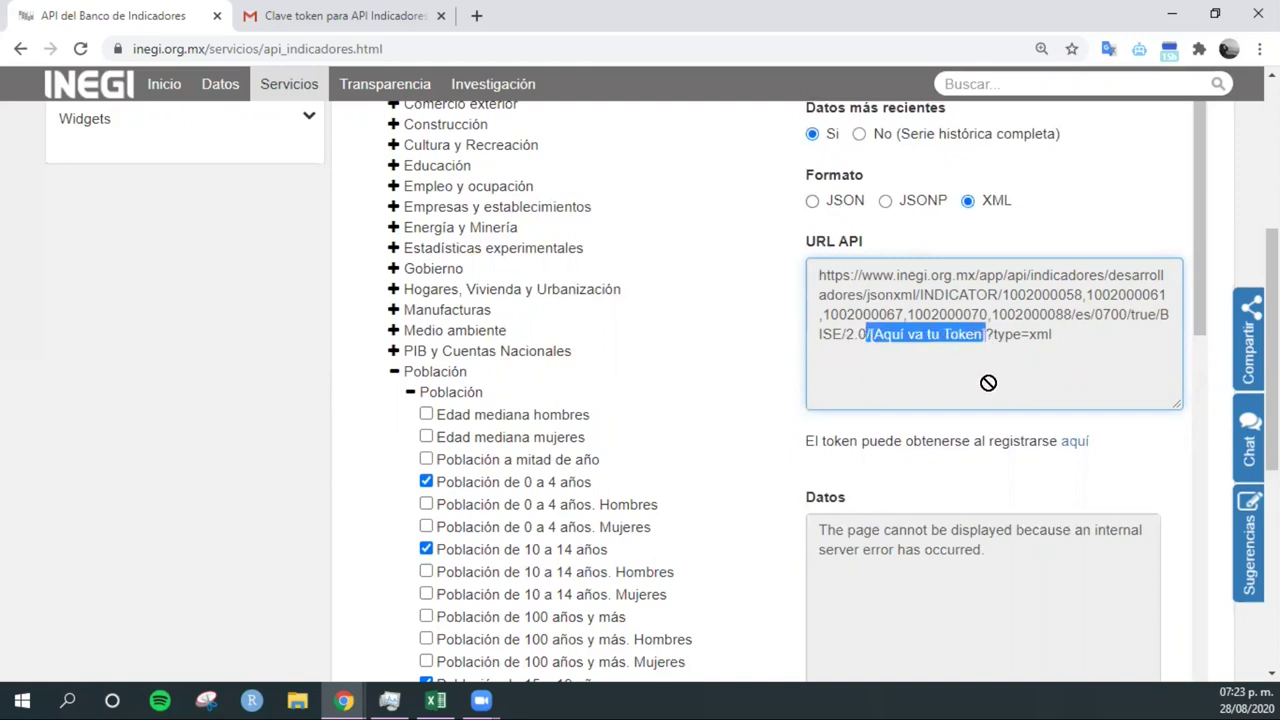
left_click(988, 382)
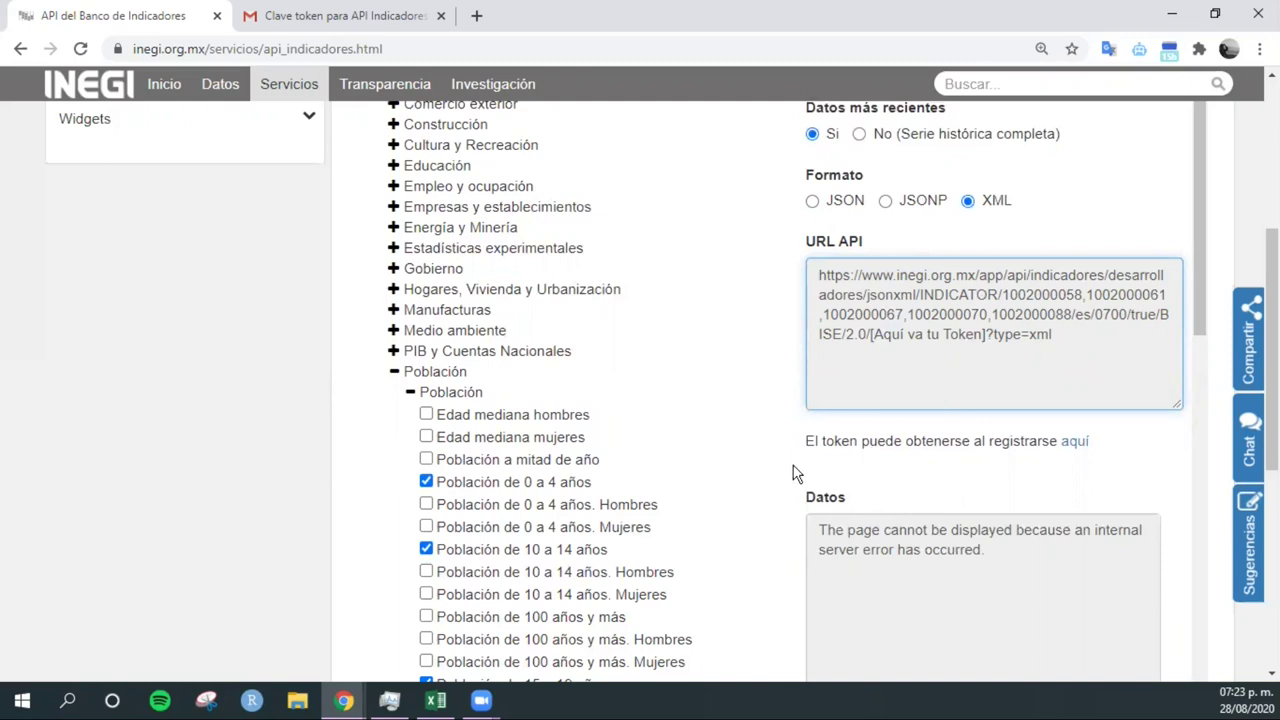
View the Generar token sign-up form, close it, and go to the Gmail token e-mail
left_click(1080, 445)
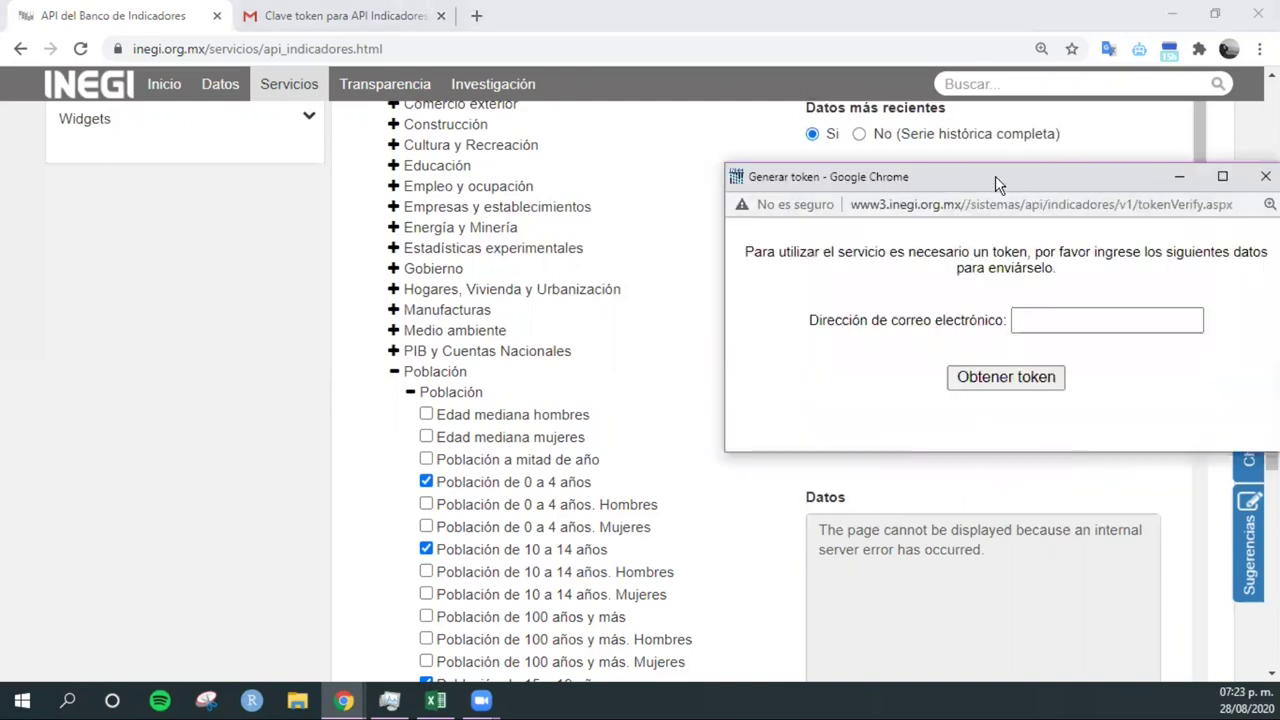
left_click_drag(997, 185, 802, 187)
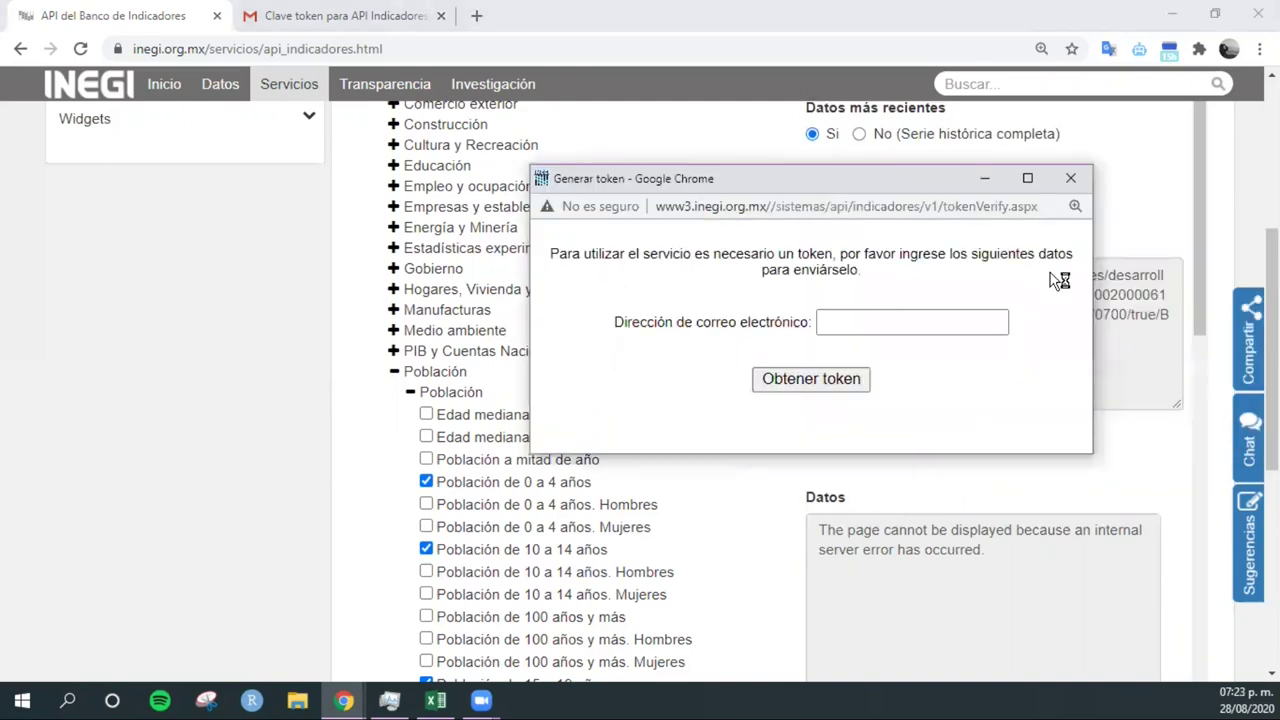
left_click(1085, 181)
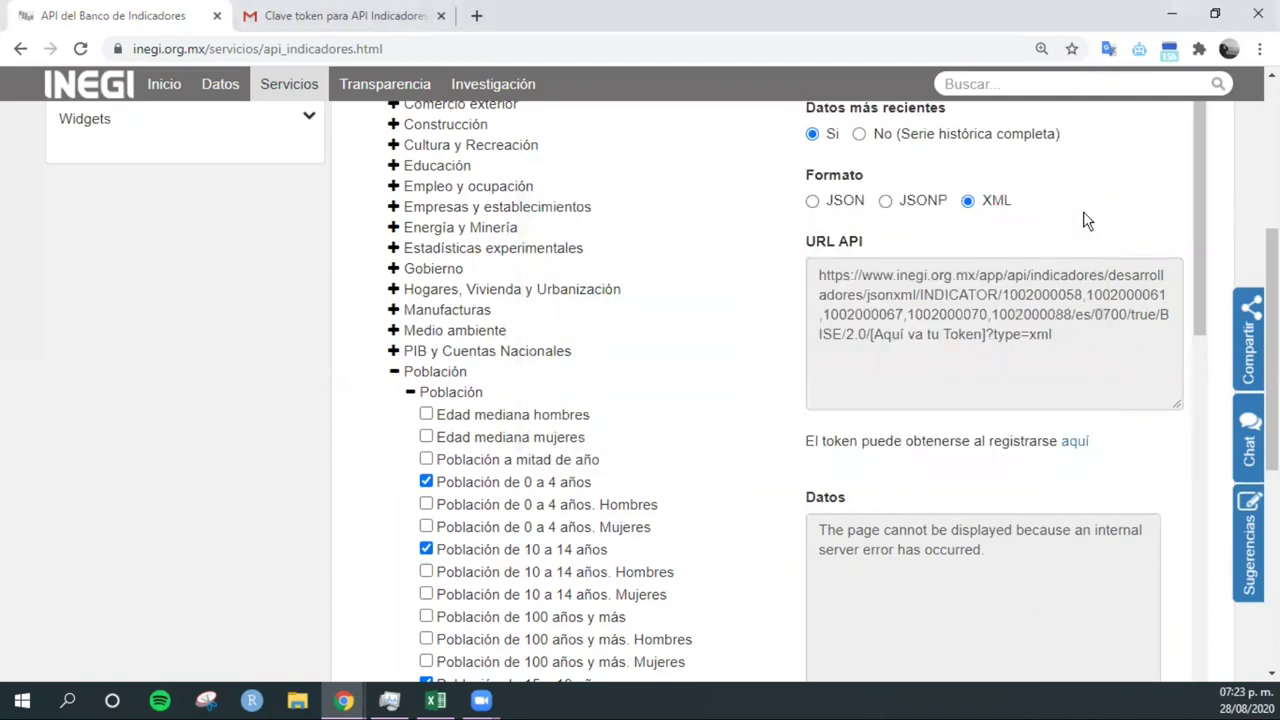
left_click(380, 18)
Copy the access token line from INEGI's e-mail and return to the API del Banco de Indicadores tab
scroll(735, 365, "up", 1)
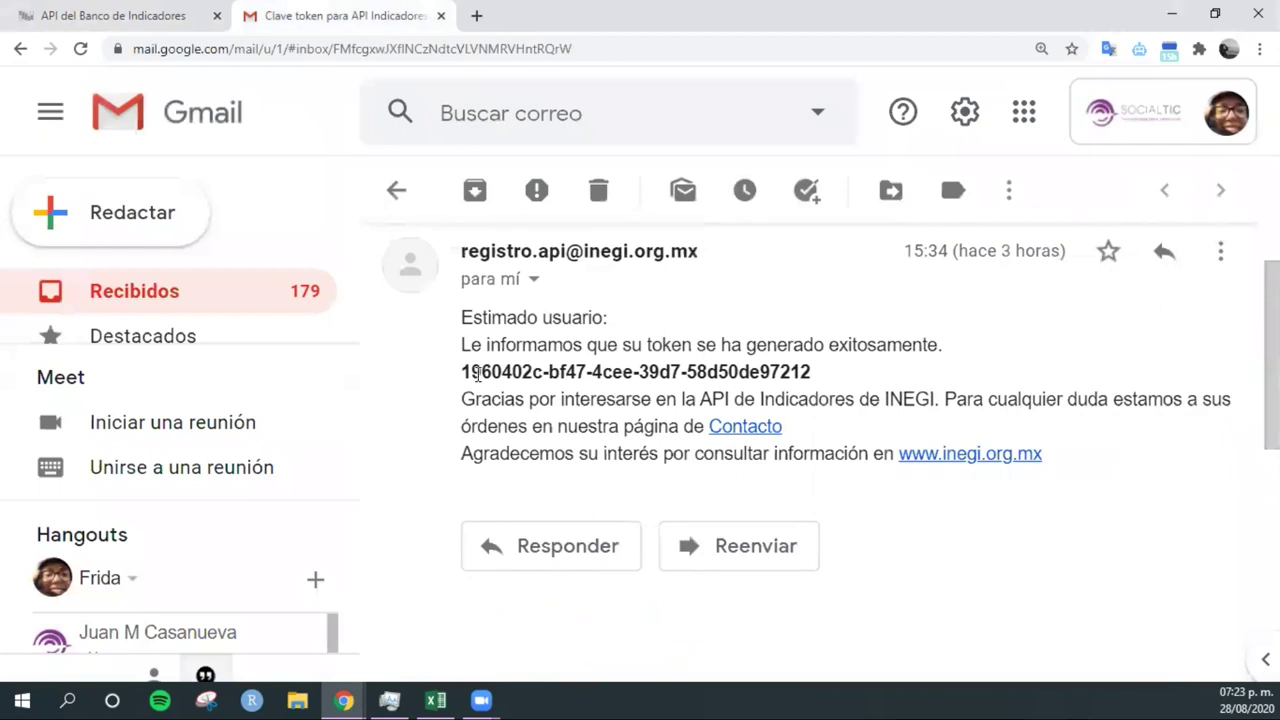
left_click_drag(458, 378, 627, 371)
triple_click(627, 371)
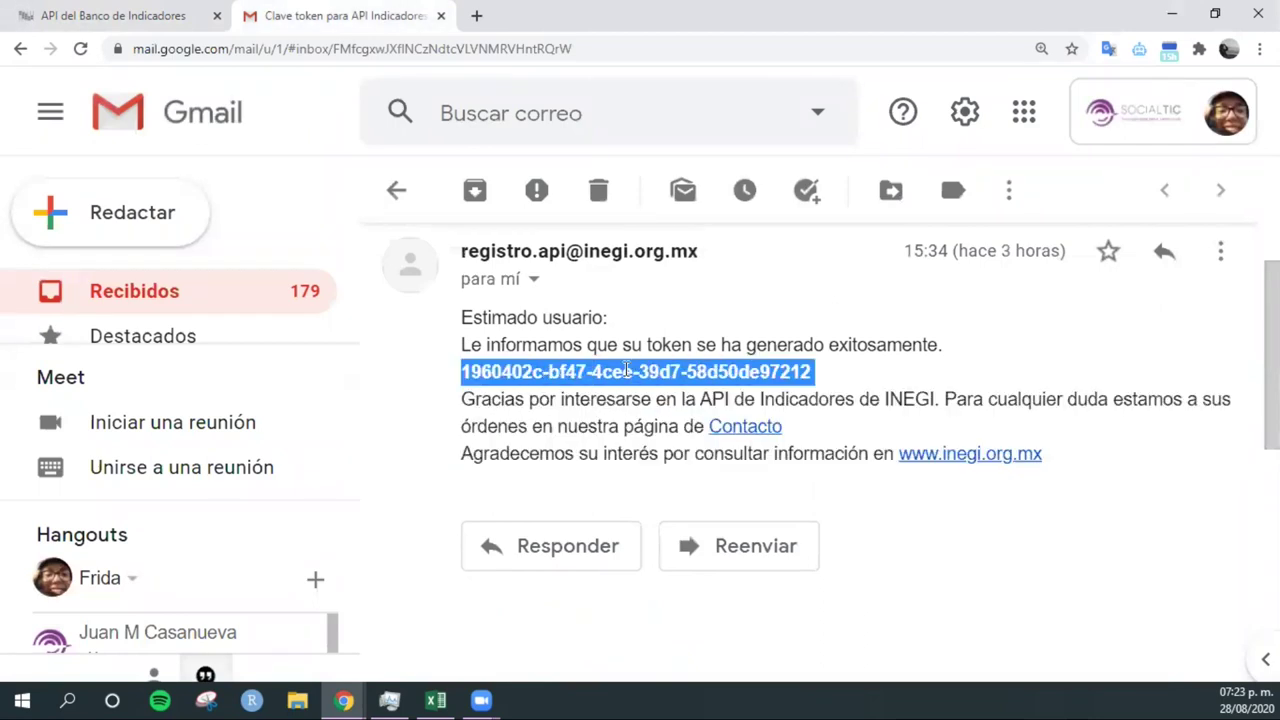
left_click(464, 372)
left_click_drag(461, 372, 542, 372)
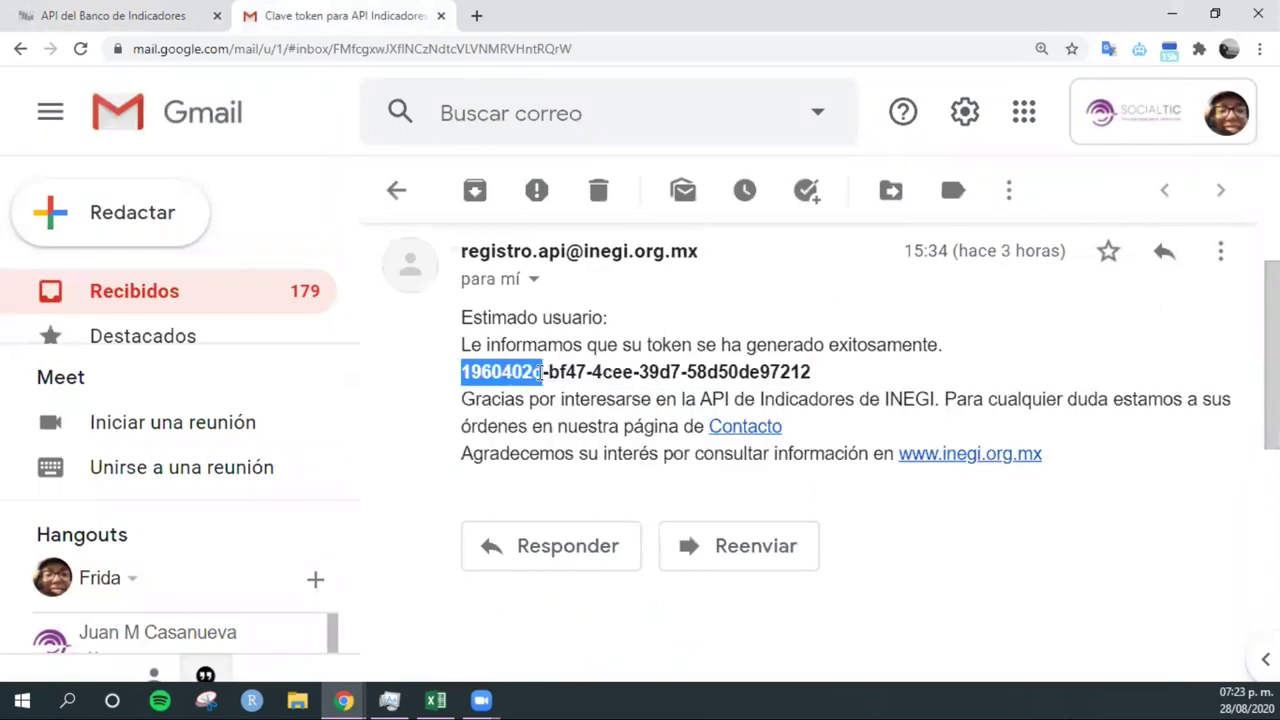
triple_click(543, 373)
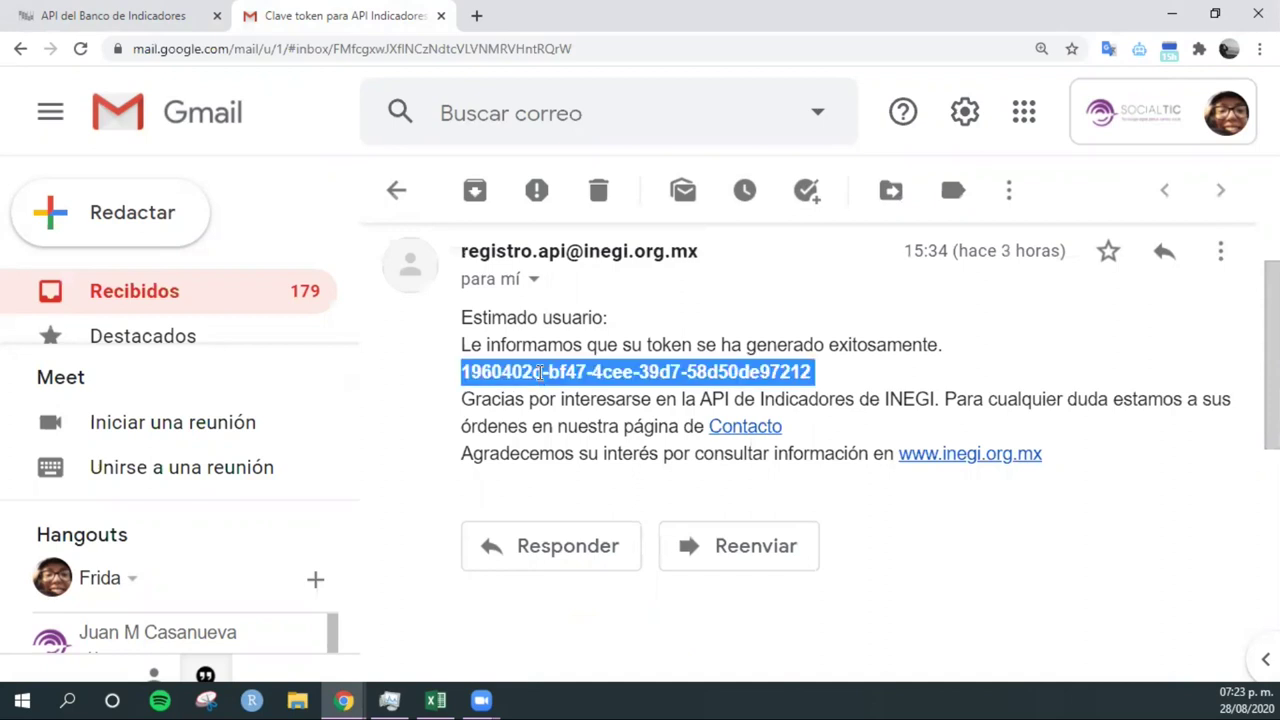
left_click(95, 18)
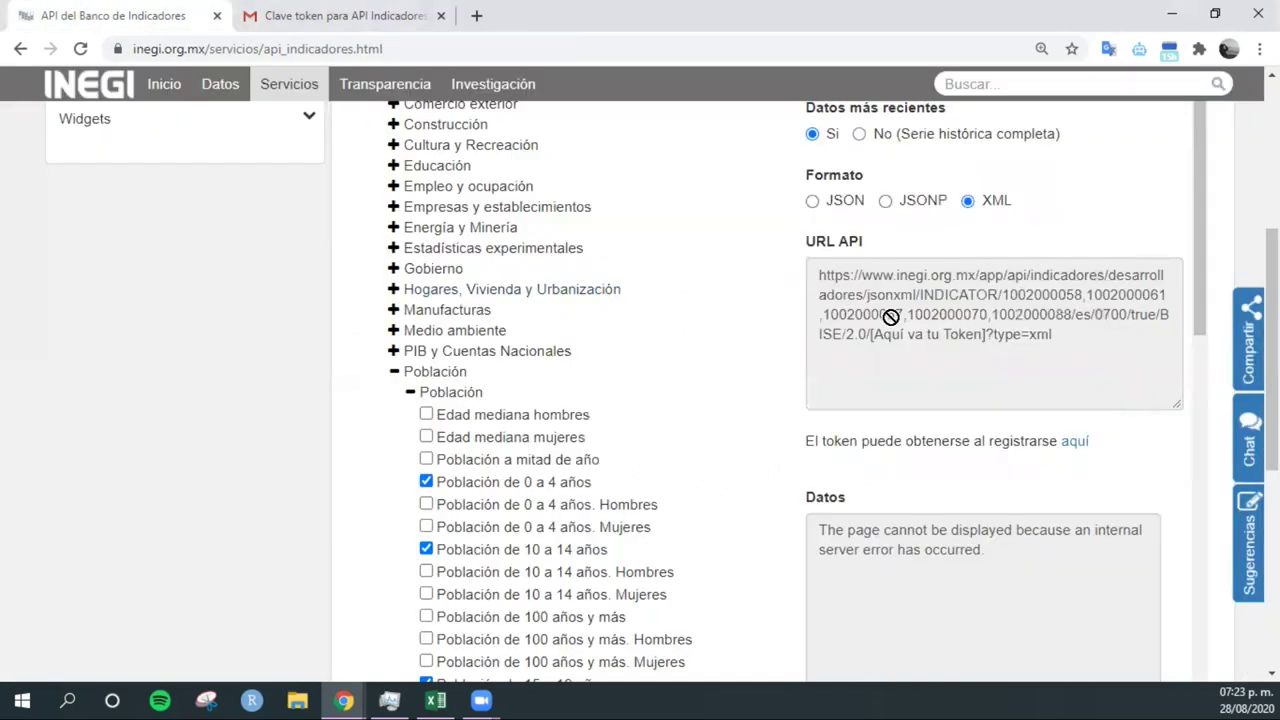
Copy the full API request URL from the URL API box into a new blank tab
double_click(890, 316)
left_click_drag(867, 335, 984, 347)
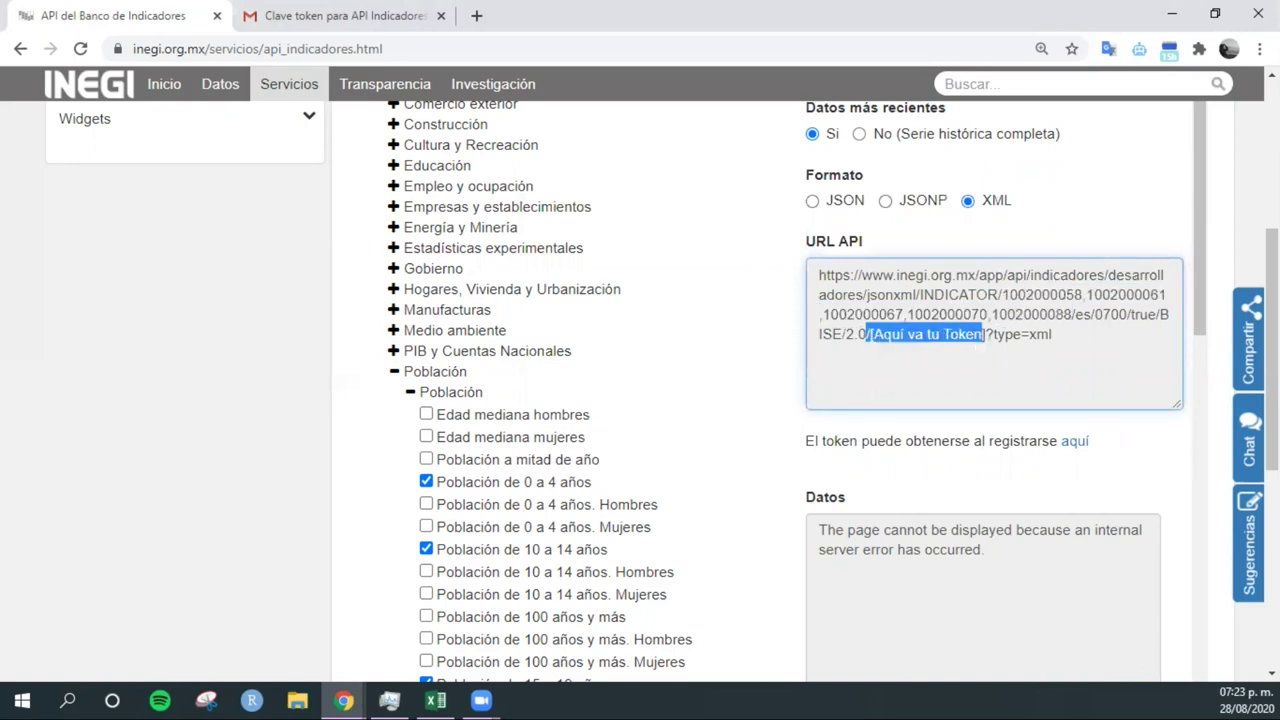
scroll(990, 340, "down", 1)
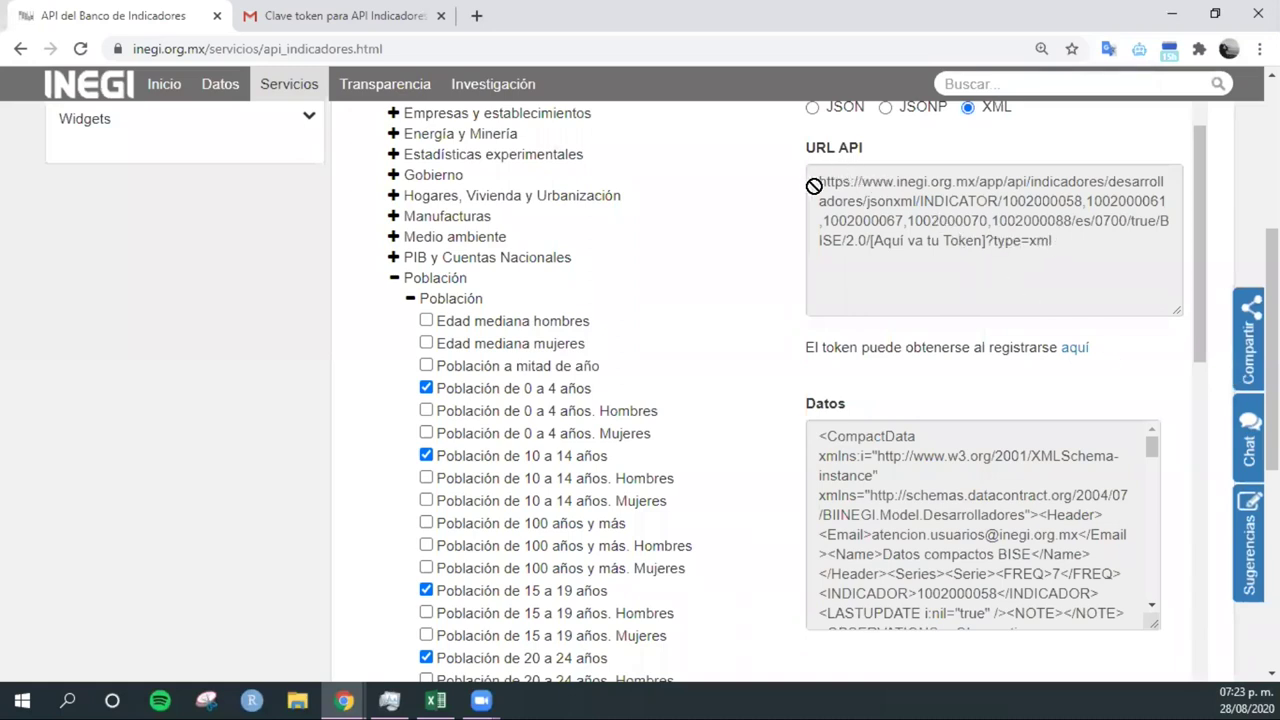
left_click_drag(817, 181, 1062, 243)
key("ctrl+c")
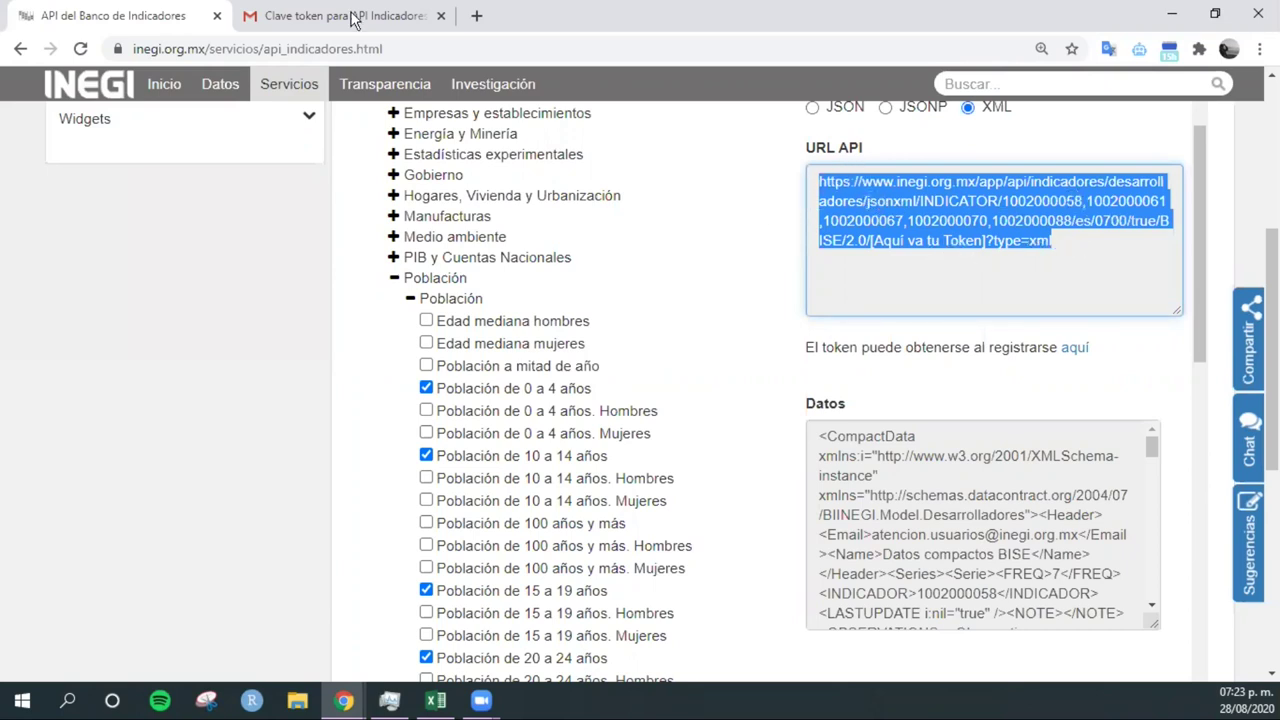
left_click(477, 15)
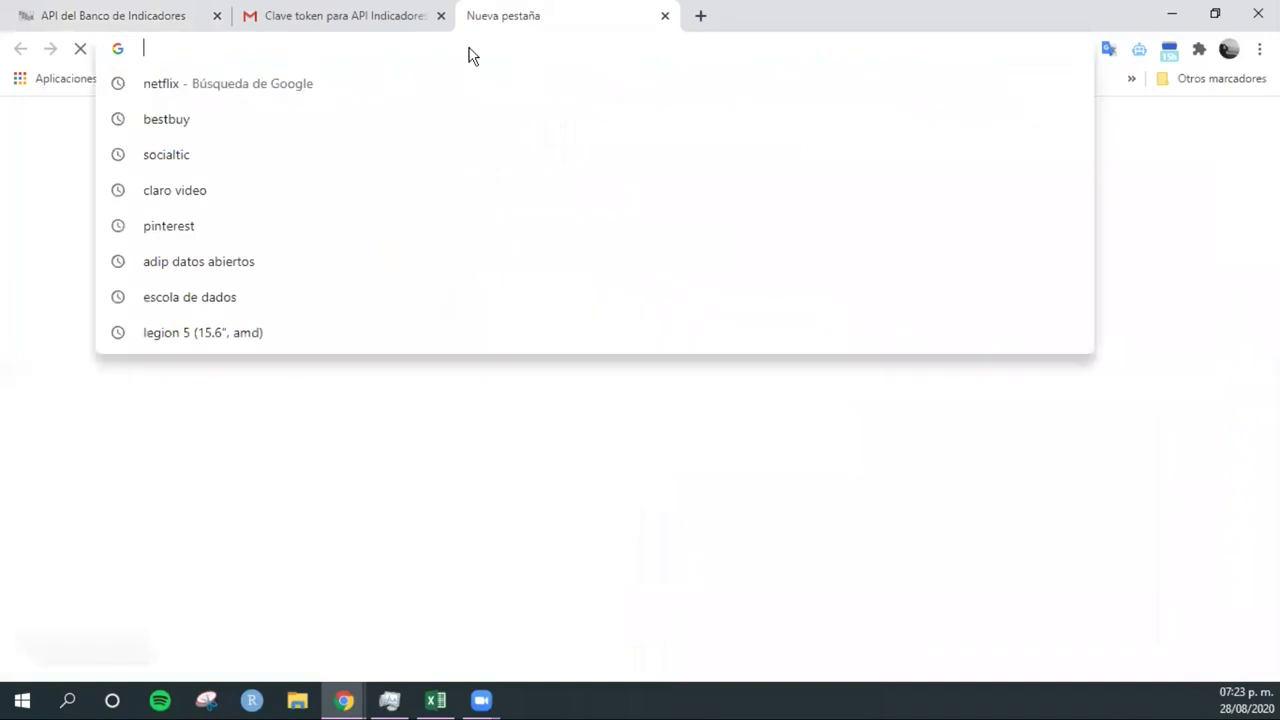
Paste the API URL, replace [Aquí va tu Token] with the copied token, and load the XML response
key("ctrl+v")
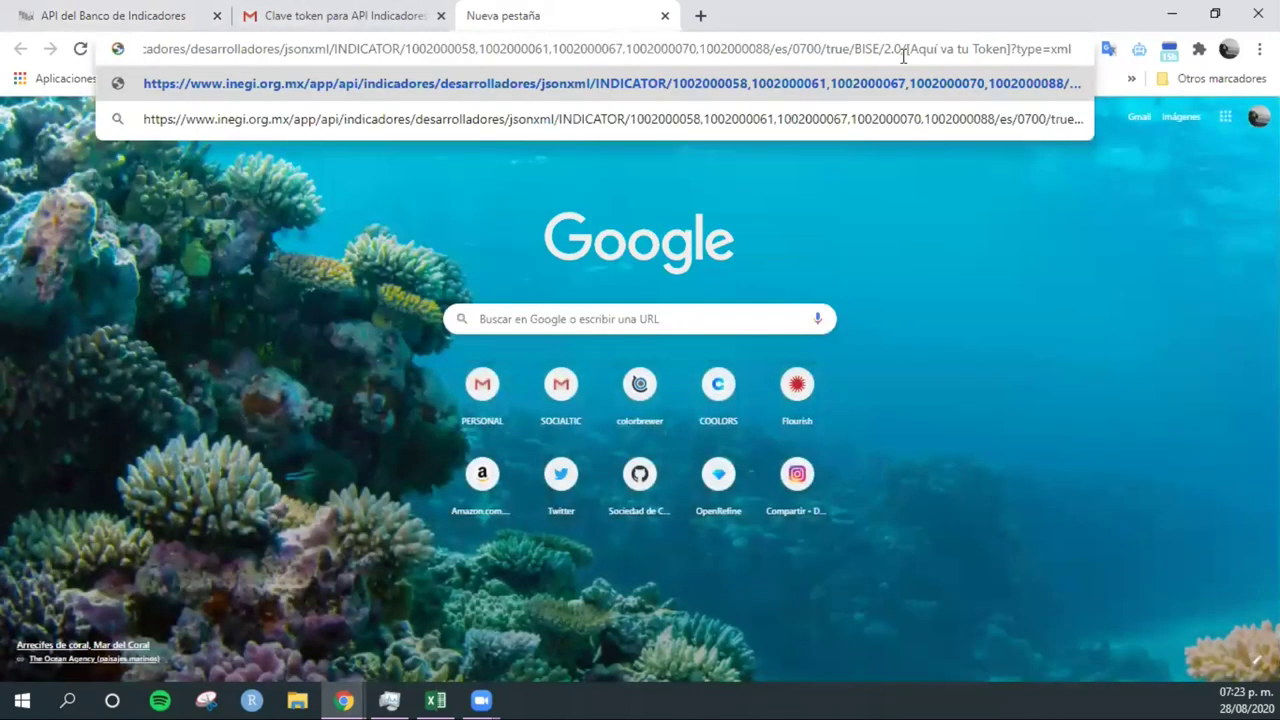
left_click_drag(906, 50, 1011, 52)
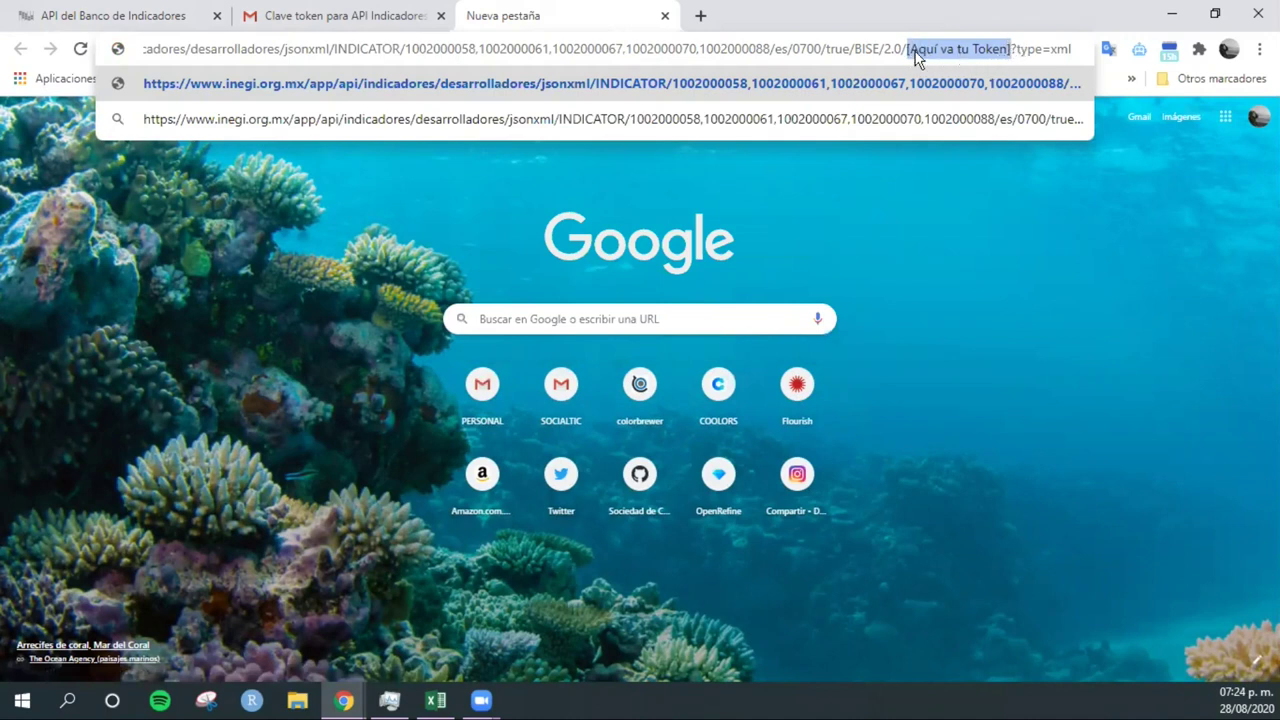
left_click(340, 24)
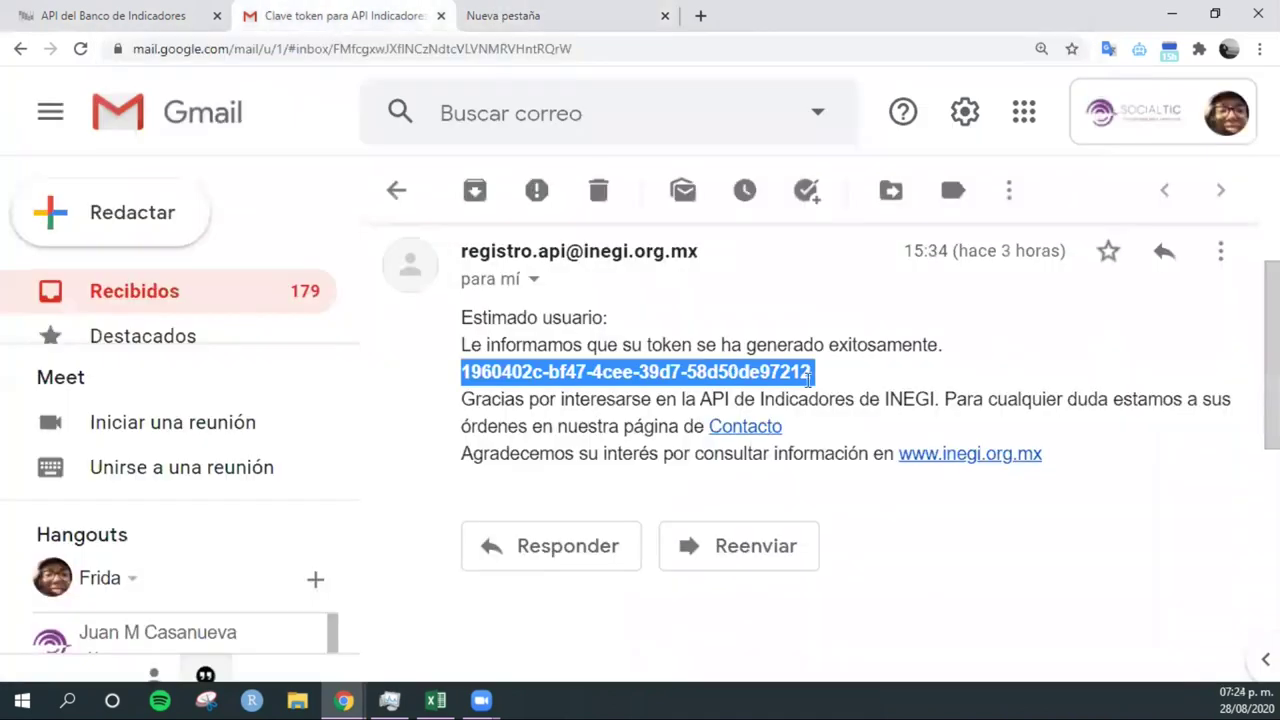
mouse_move(822, 377)
left_mouse_down()
mouse_move(443, 391)
mouse_move(462, 372)
left_mouse_up()
left_click(510, 18)
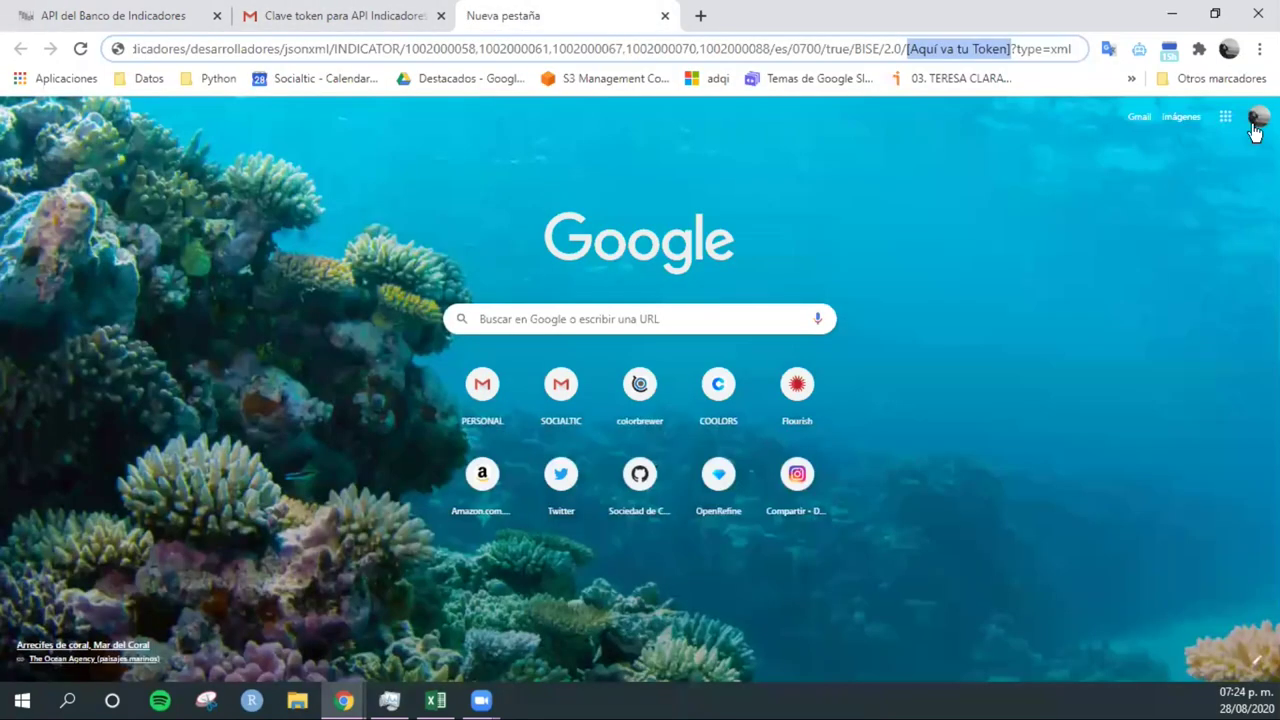
left_click(1016, 49)
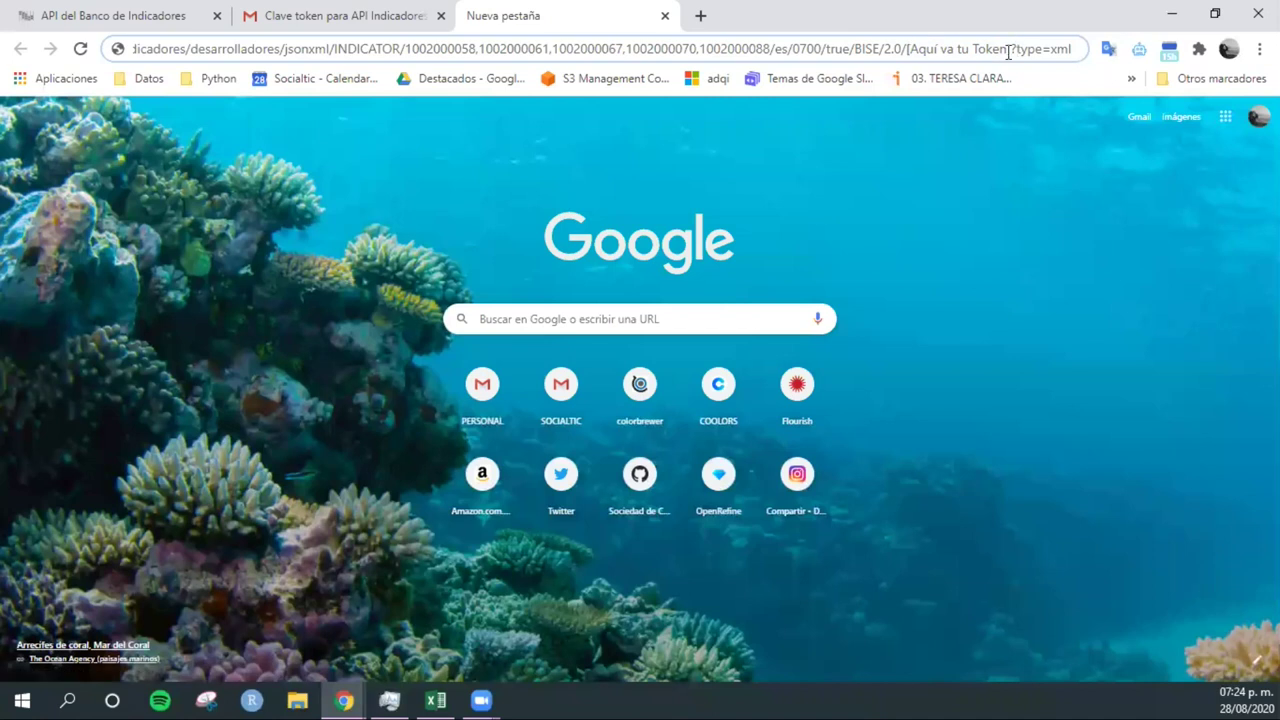
left_click_drag(963, 52, 918, 54)
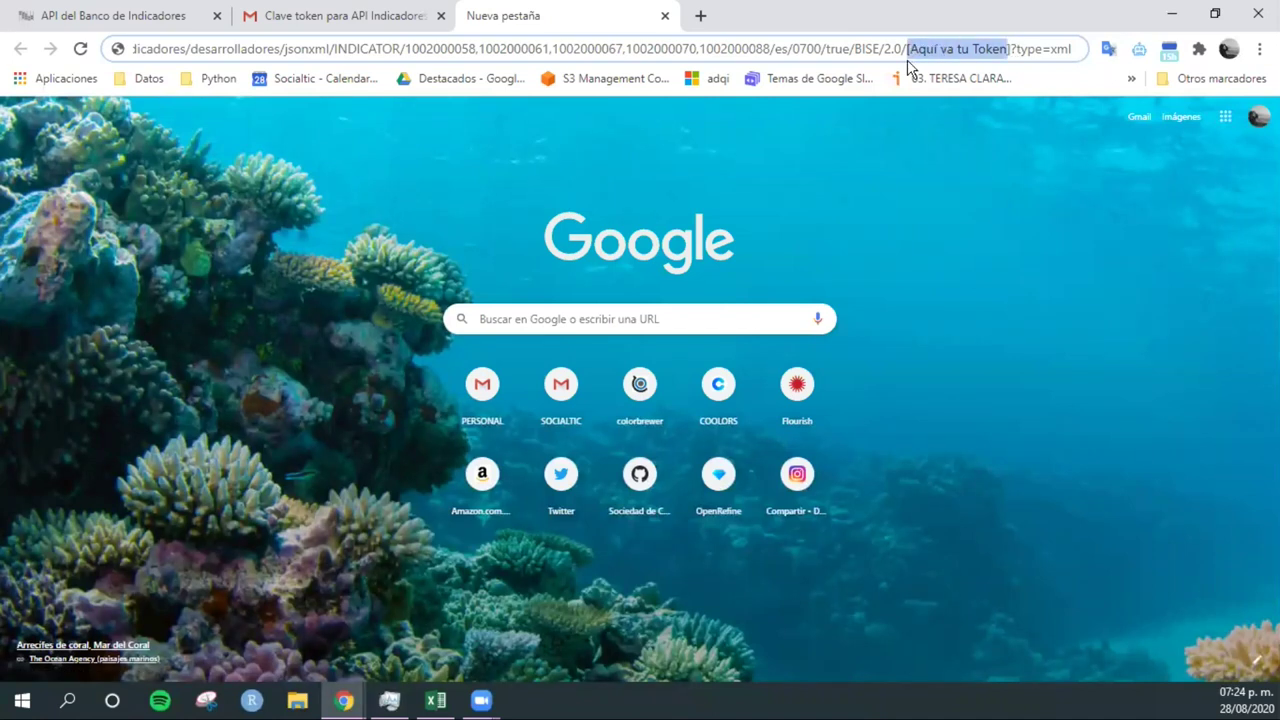
key("ctrl+v")
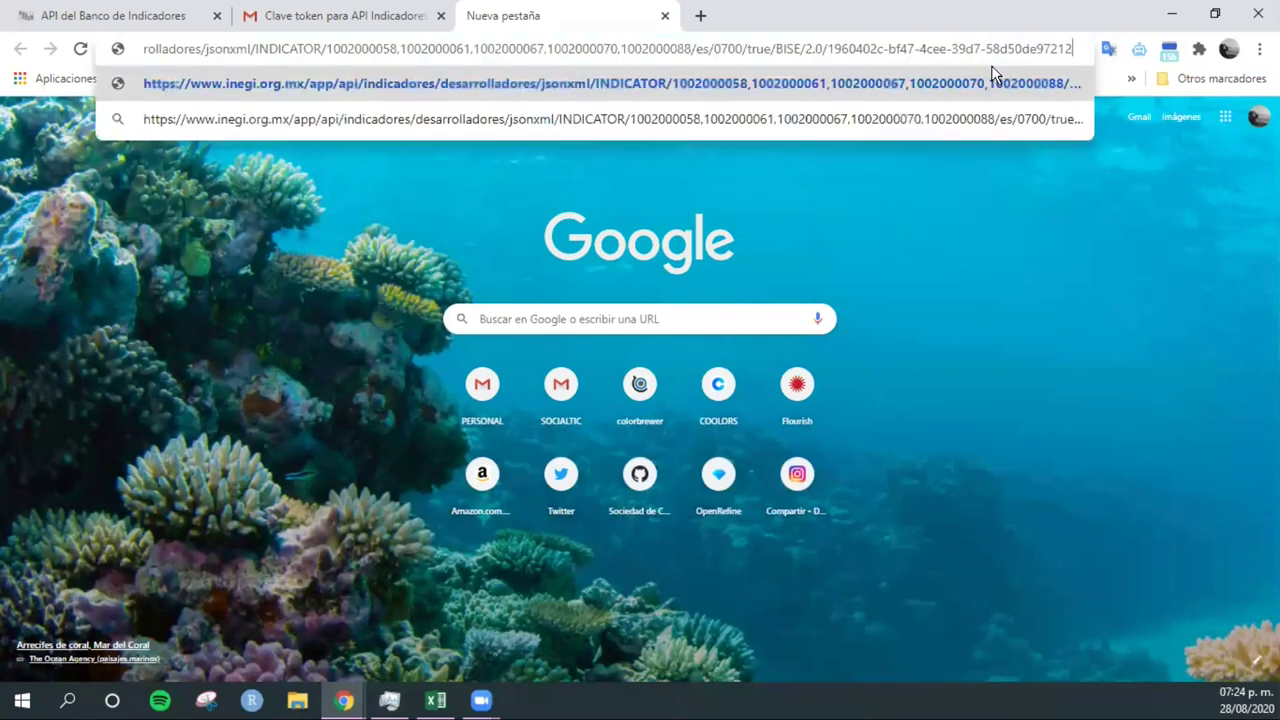
type("?")
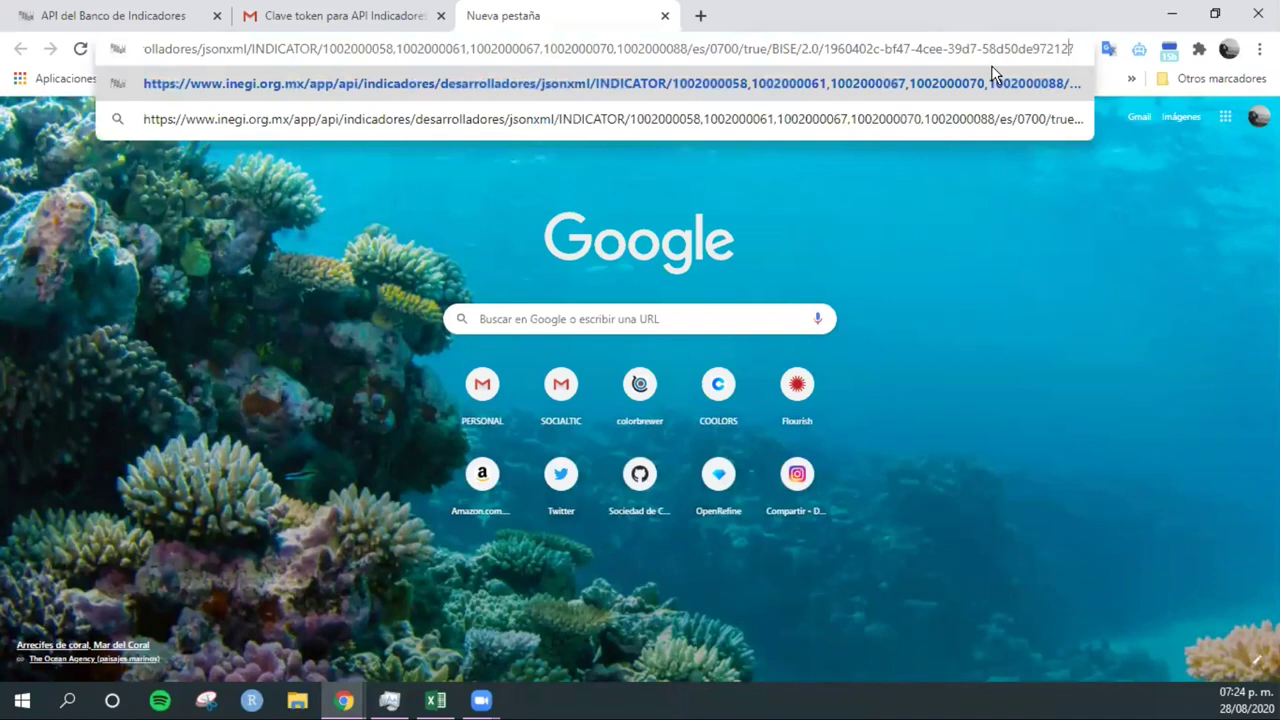
left_click(941, 94)
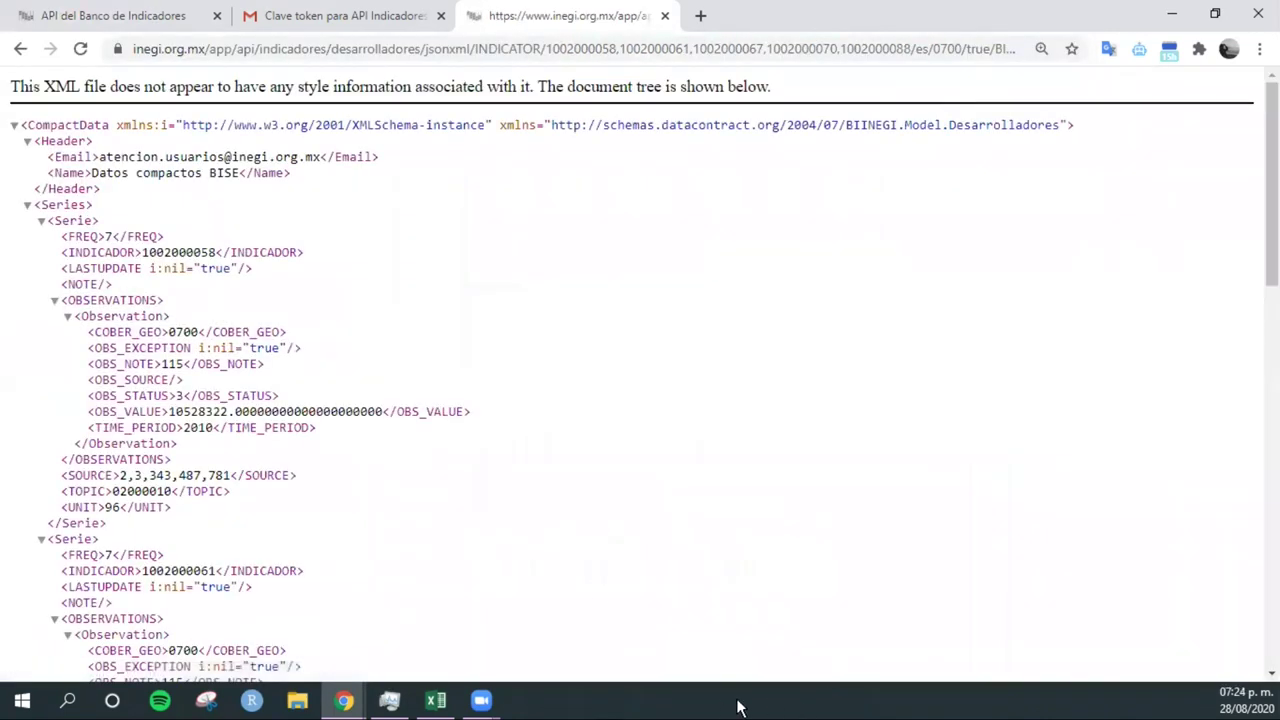
scroll(386, 229, "down", 2)
scroll(386, 240, "down", 4)
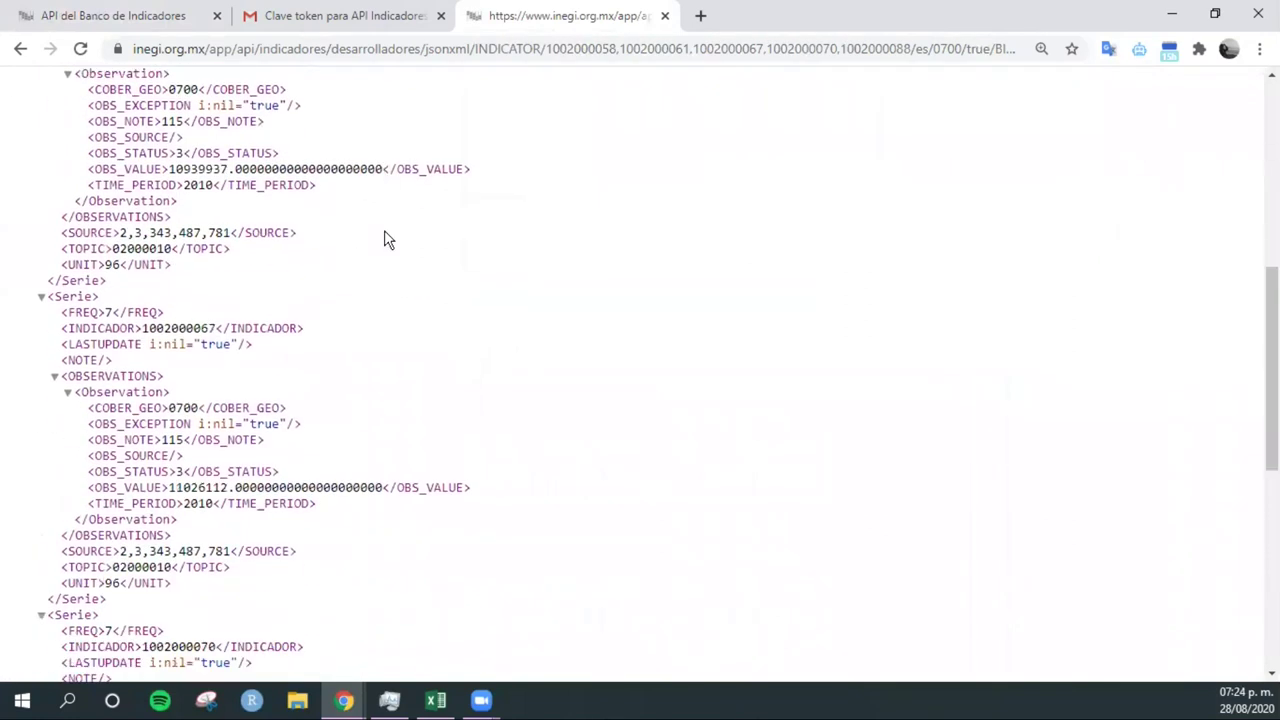
scroll(420, 429, "up", 5)
scroll(420, 429, "up", 1)
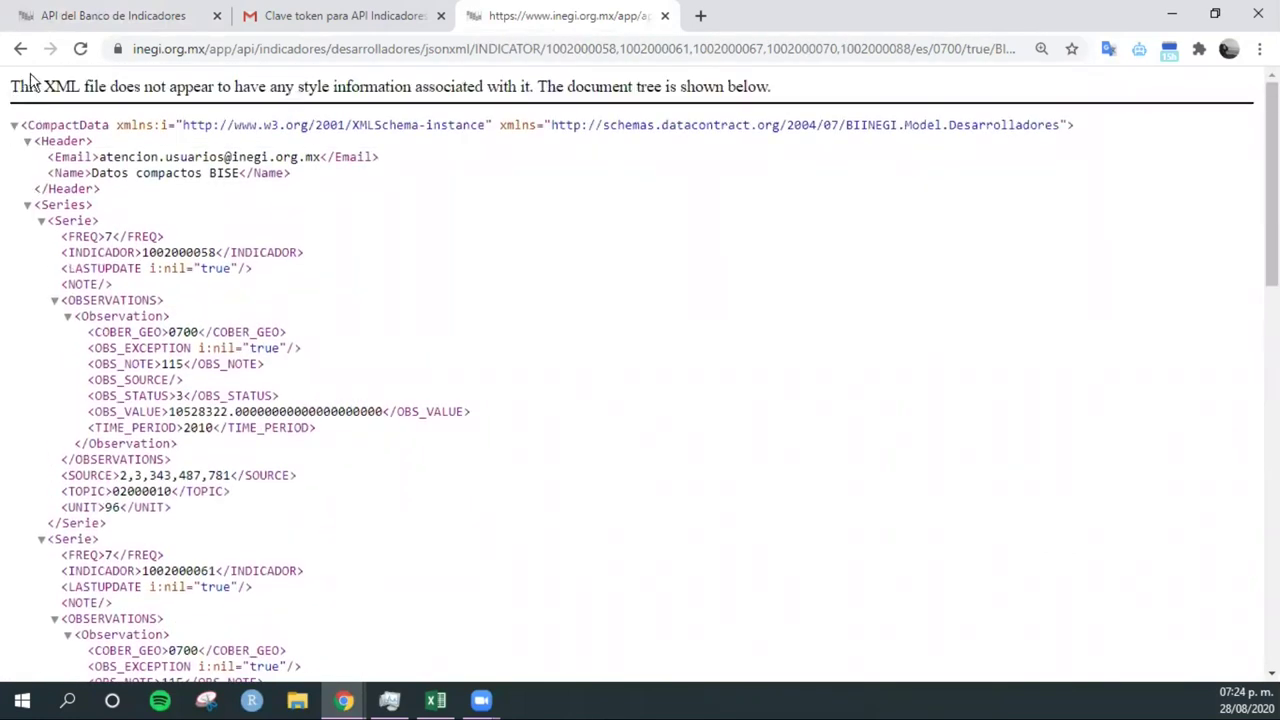
left_click_drag(14, 80, 812, 92)
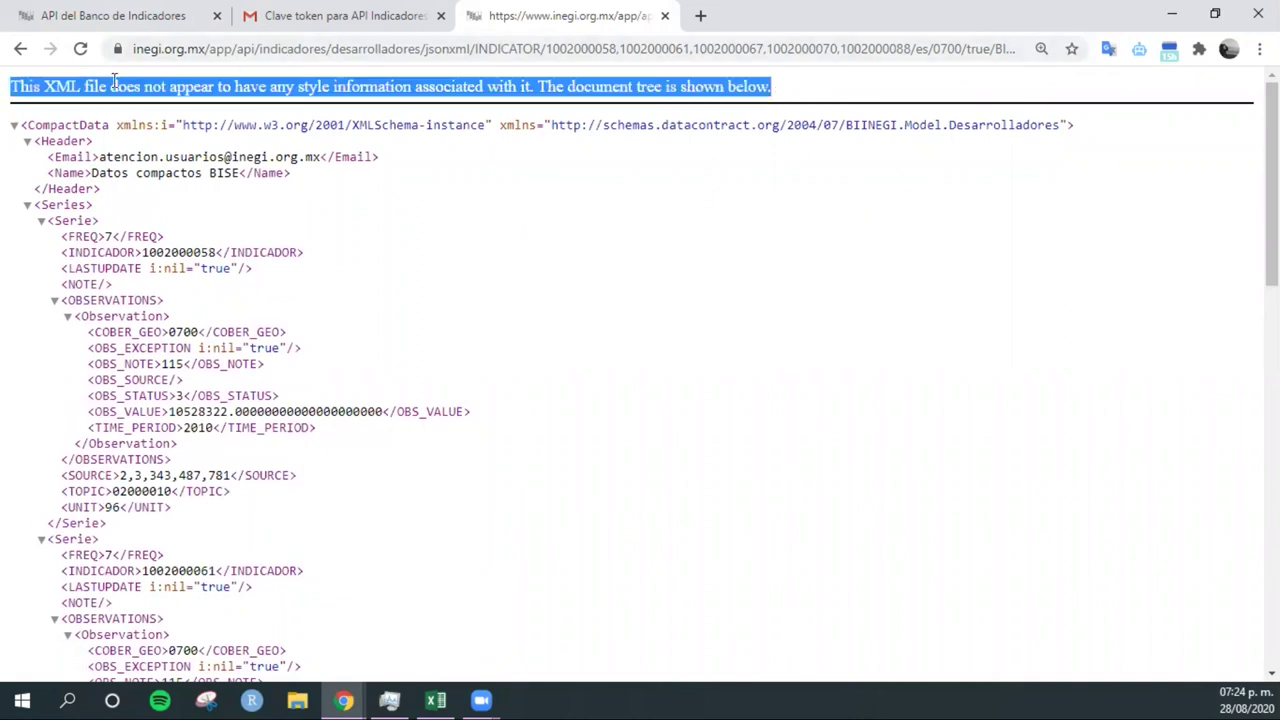
double_click(62, 88)
left_click(672, 237)
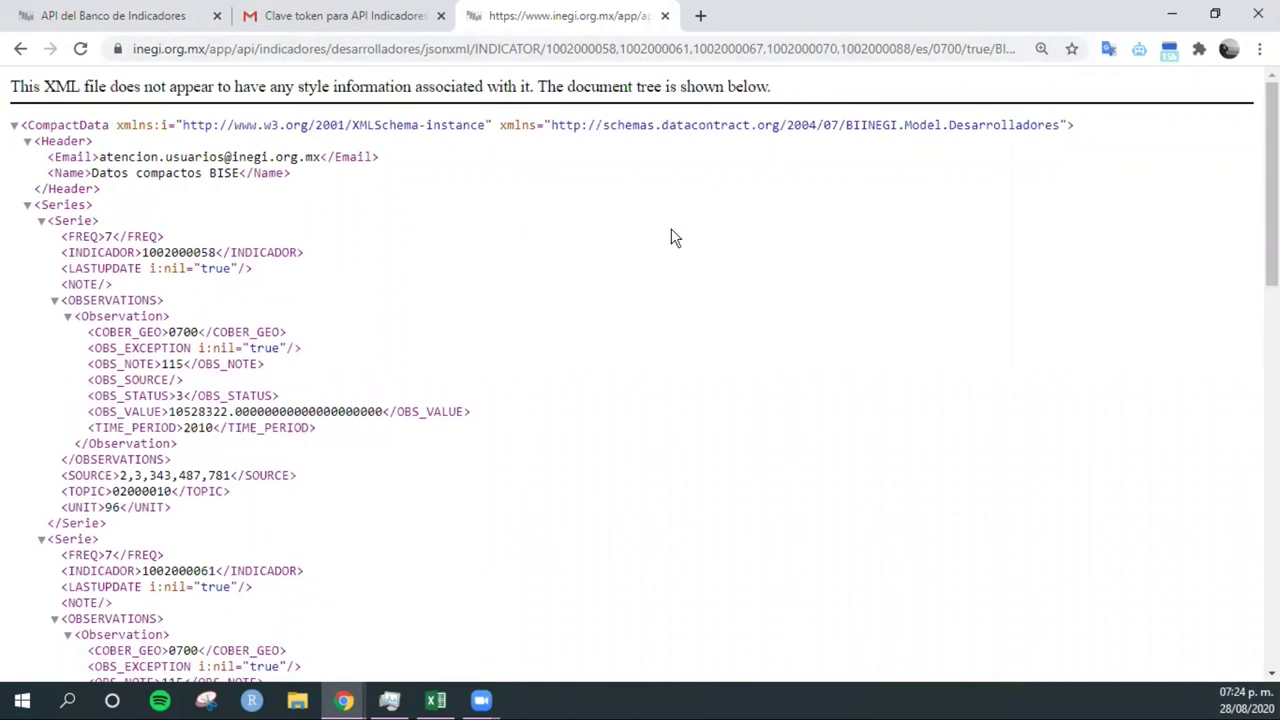
scroll(671, 237, "down", 1)
scroll(671, 237, "up", 1)
scroll(47, 340, "down", 4)
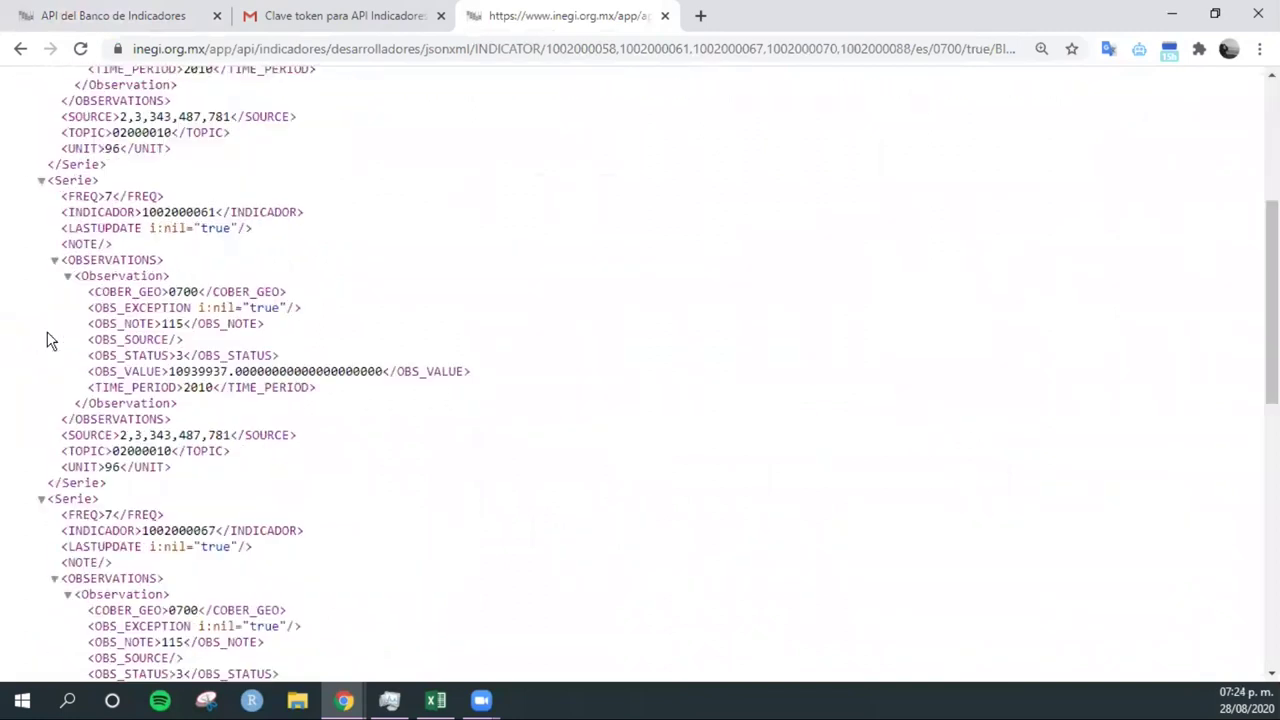
scroll(47, 340, "down", 5)
scroll(47, 340, "down", 5)
scroll(47, 340, "down", 2)
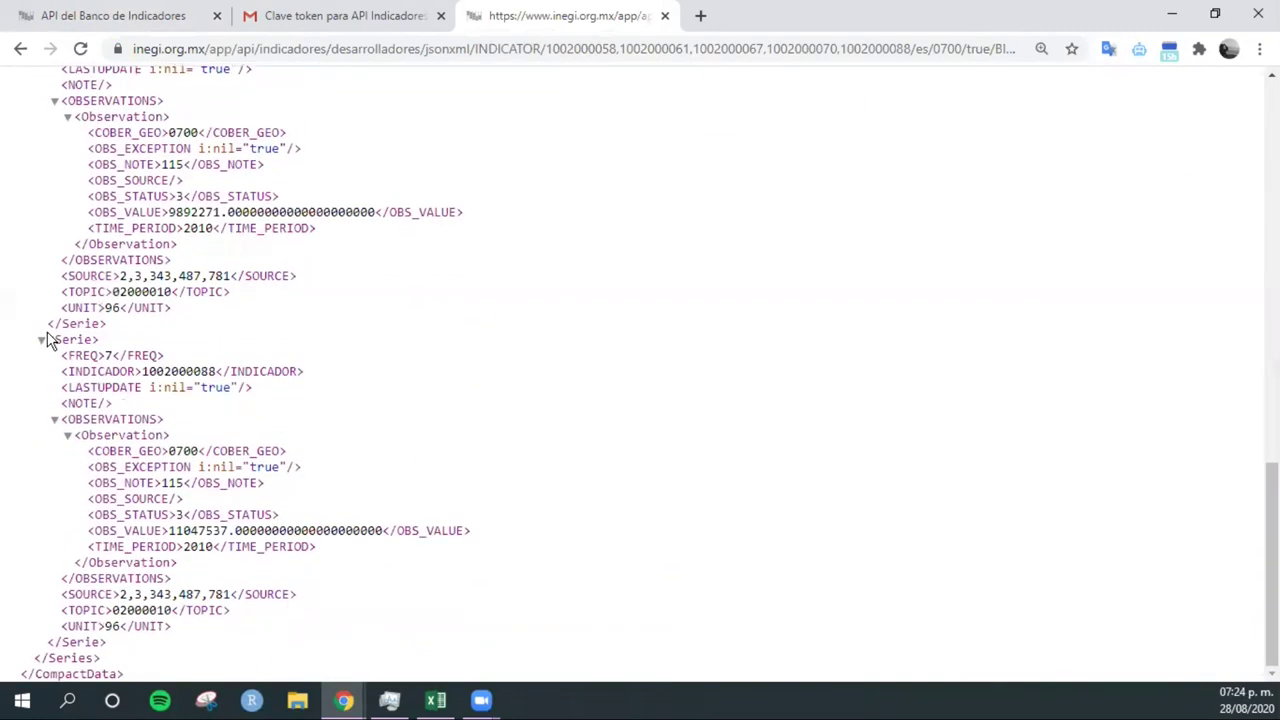
scroll(47, 340, "up", 2)
scroll(47, 340, "up", 4)
scroll(47, 340, "up", 8)
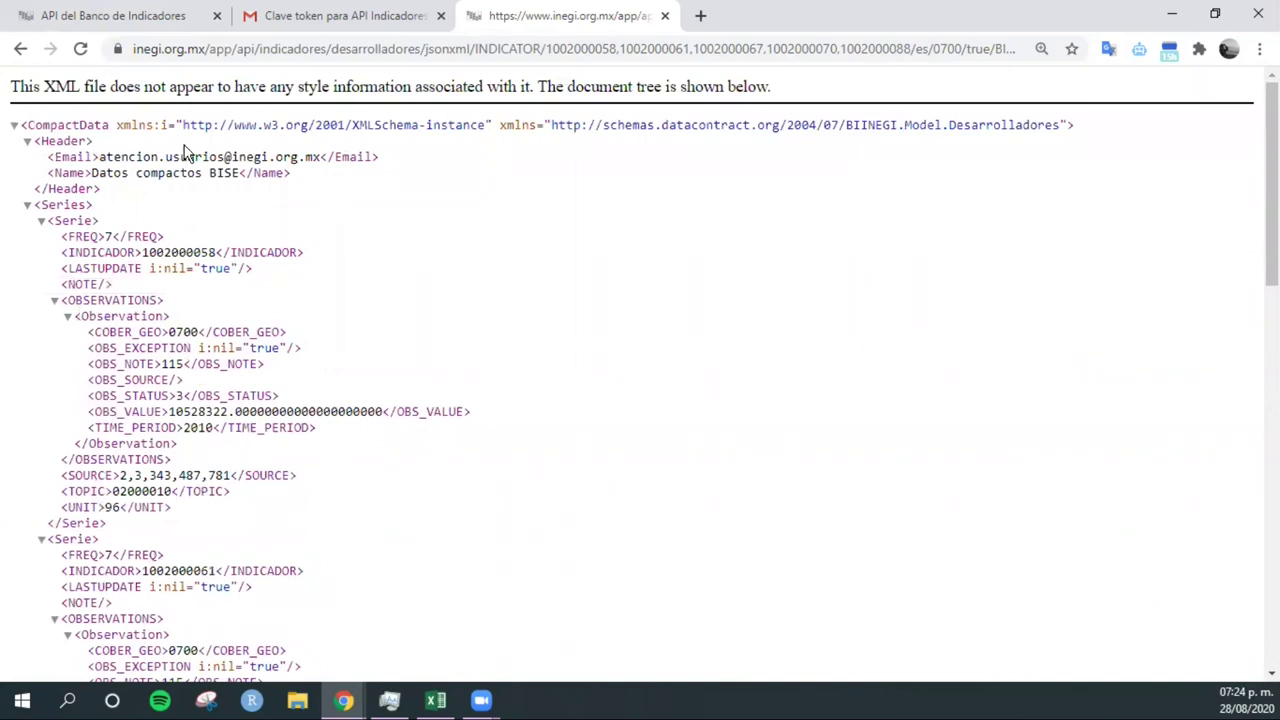
In Excel, dismiss the activation notice, select cell A1 of Libro1 and show the DATOS tab
left_click(436, 700)
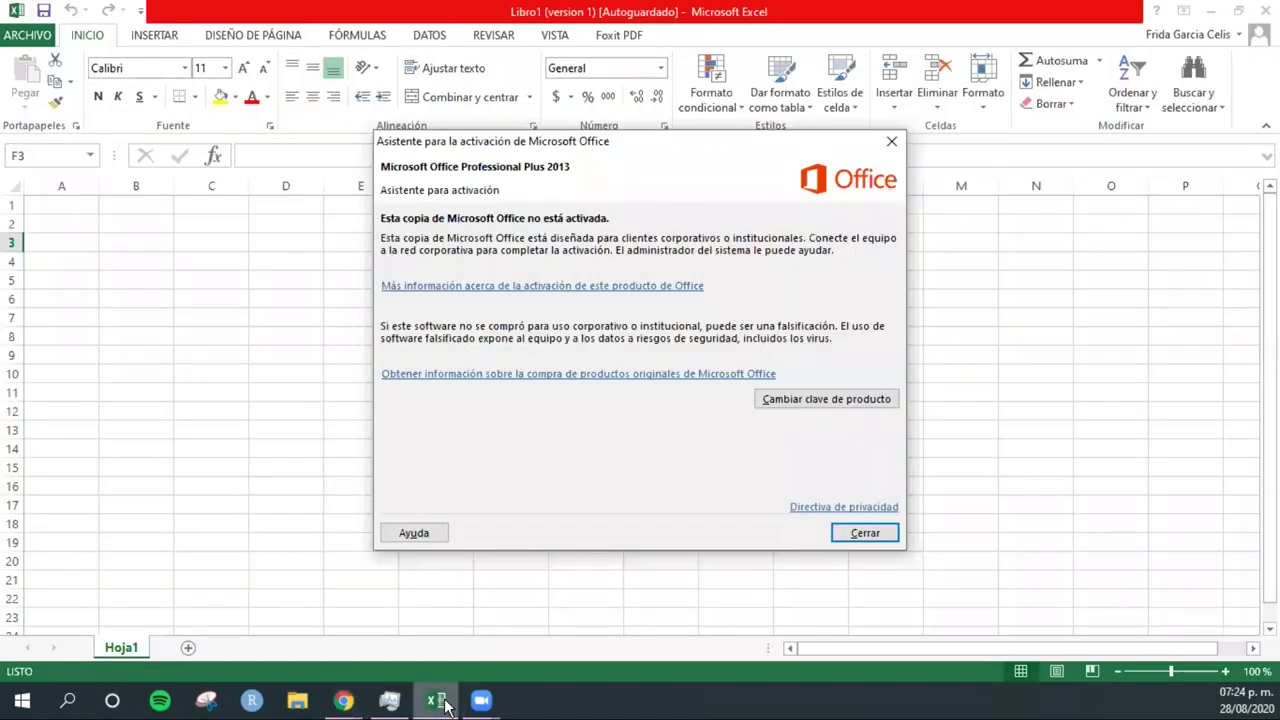
left_click(886, 145)
left_click(49, 206)
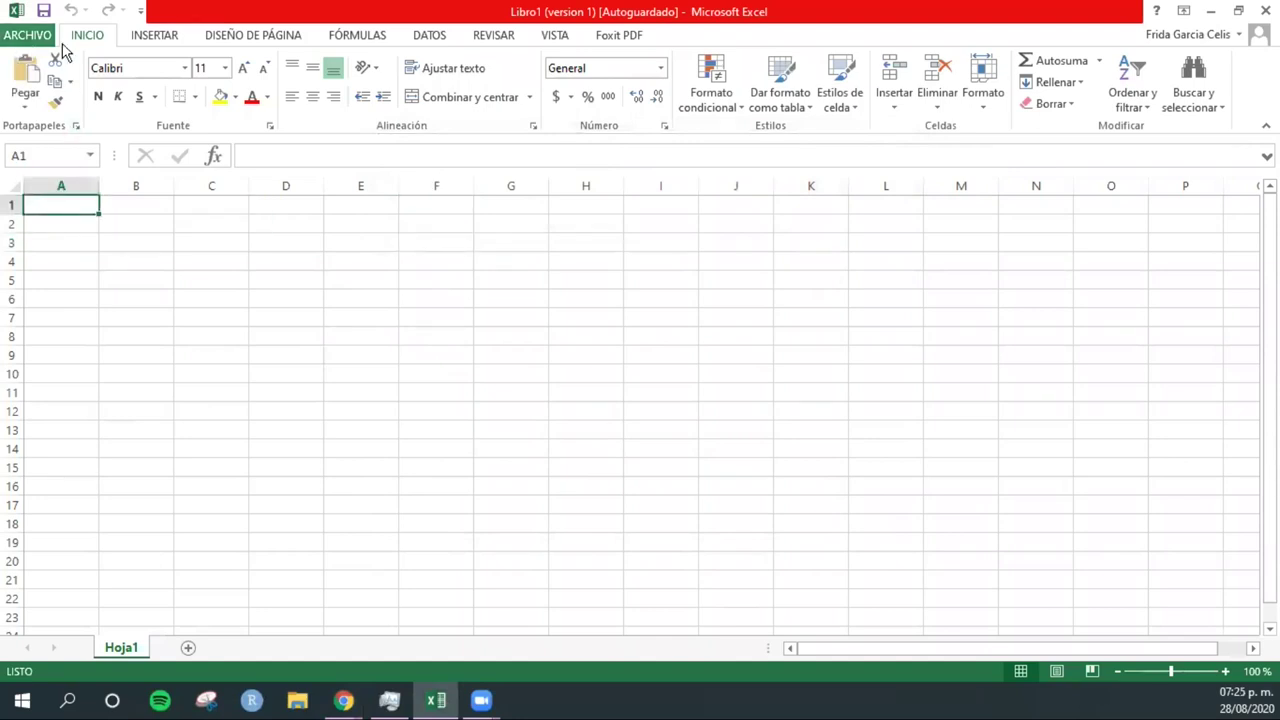
left_click(437, 40)
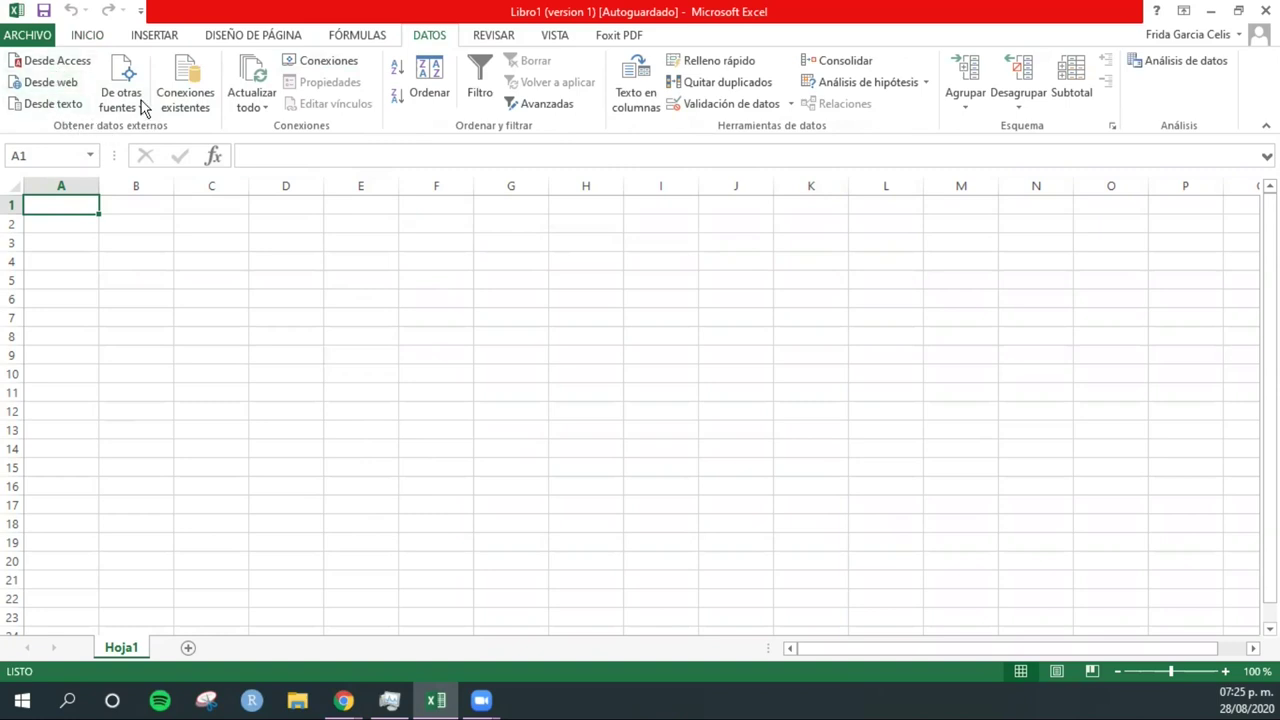
Start a new Desde web query and copy the INEGI XML request address from Chrome
left_click(44, 88)
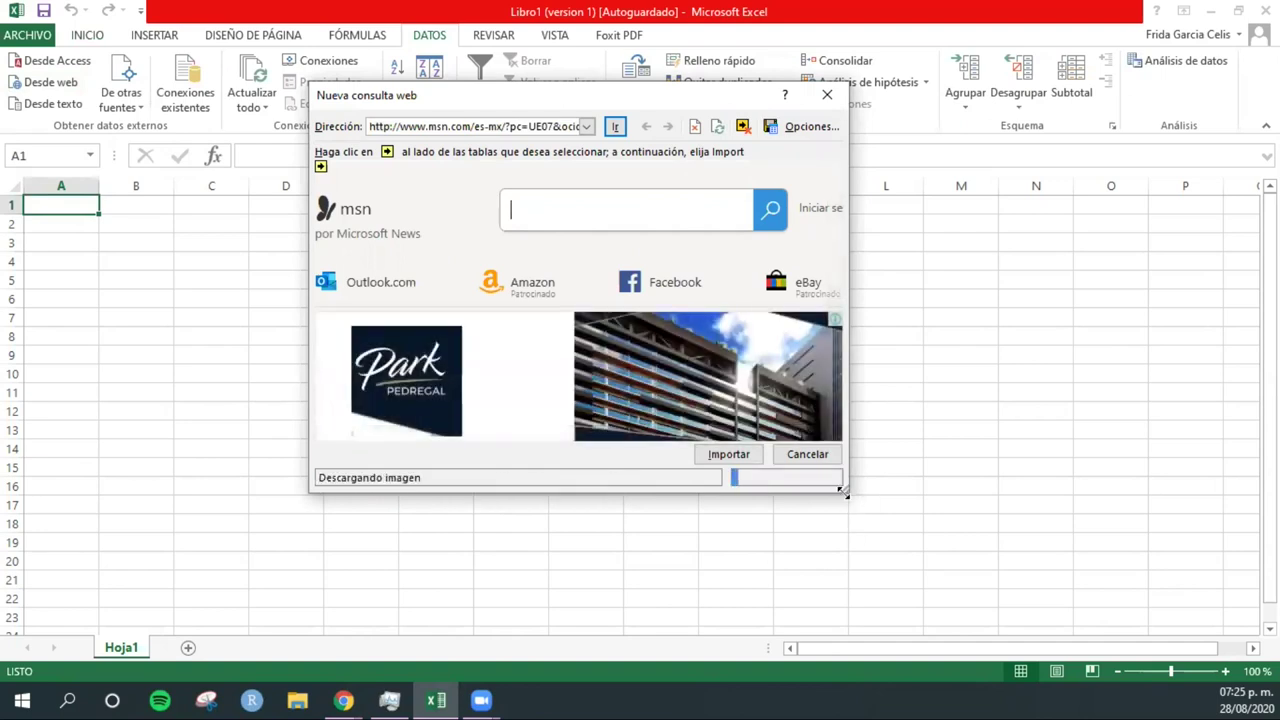
left_click_drag(843, 491, 1051, 566)
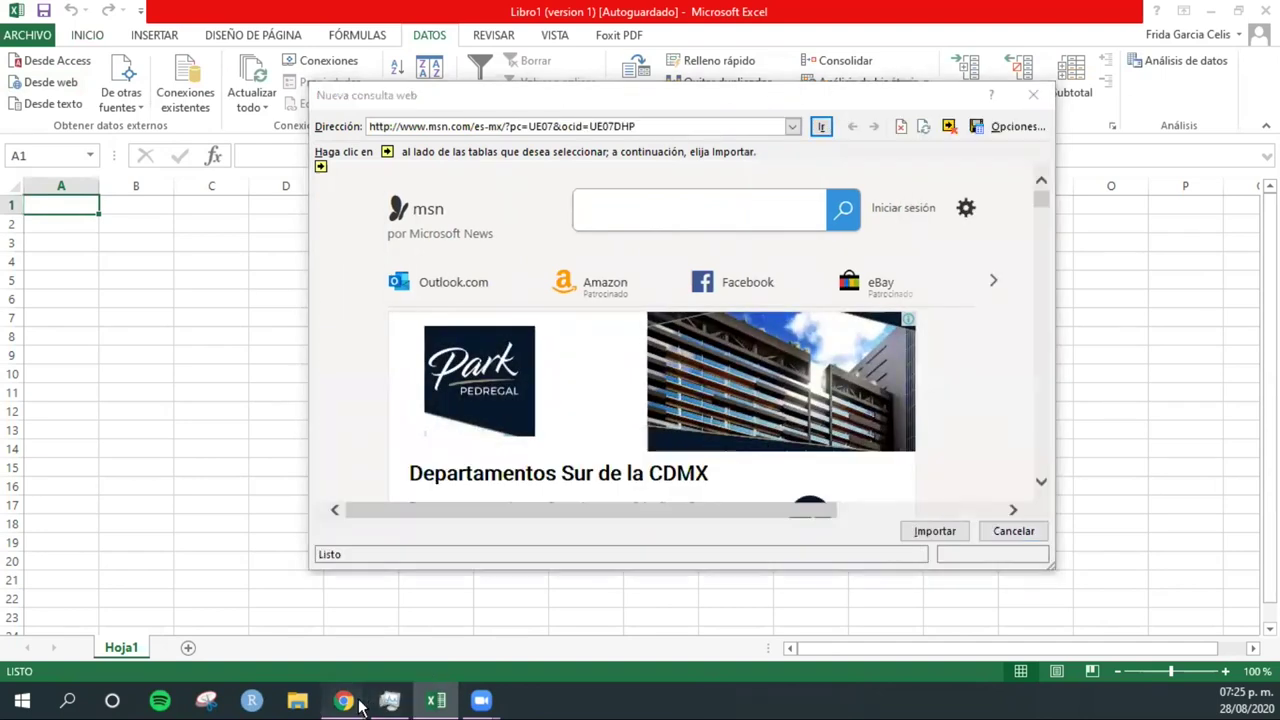
mouse_move(343, 699)
left_click(380, 648)
left_click(531, 53)
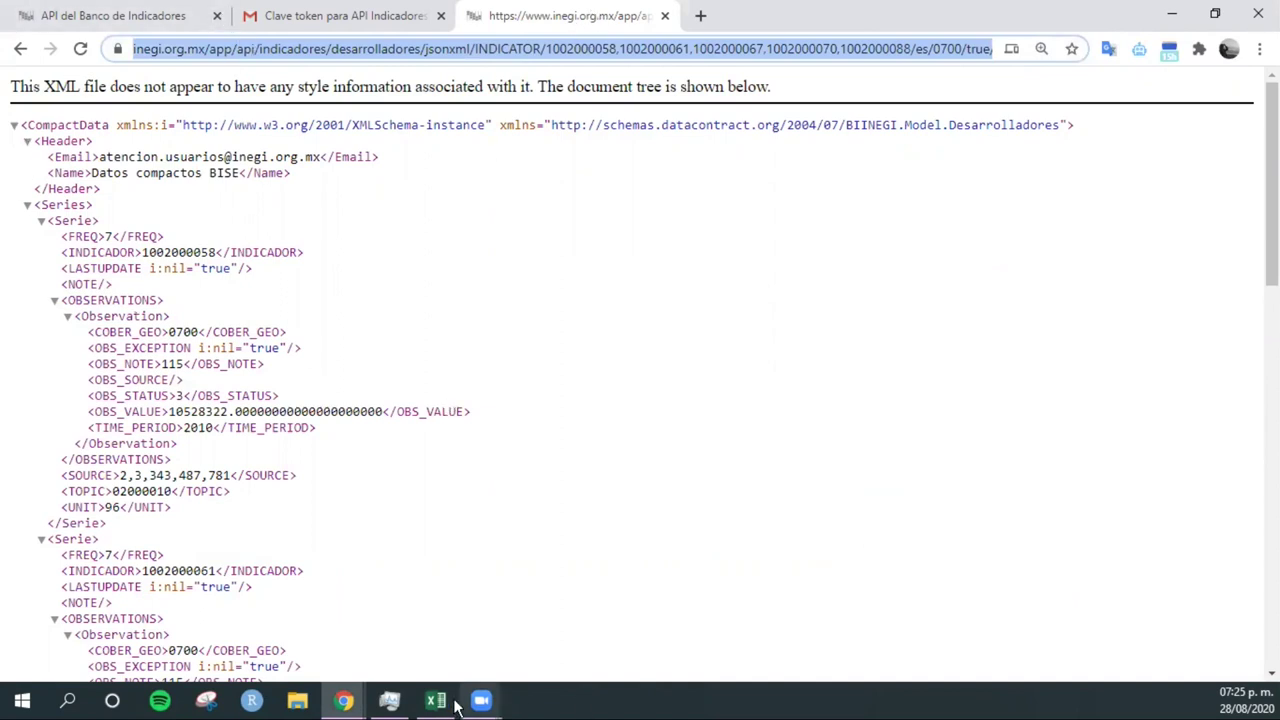
Replace the default msn address with the pasted INEGI API request URL and load it
mouse_move(445, 706)
left_click(443, 606)
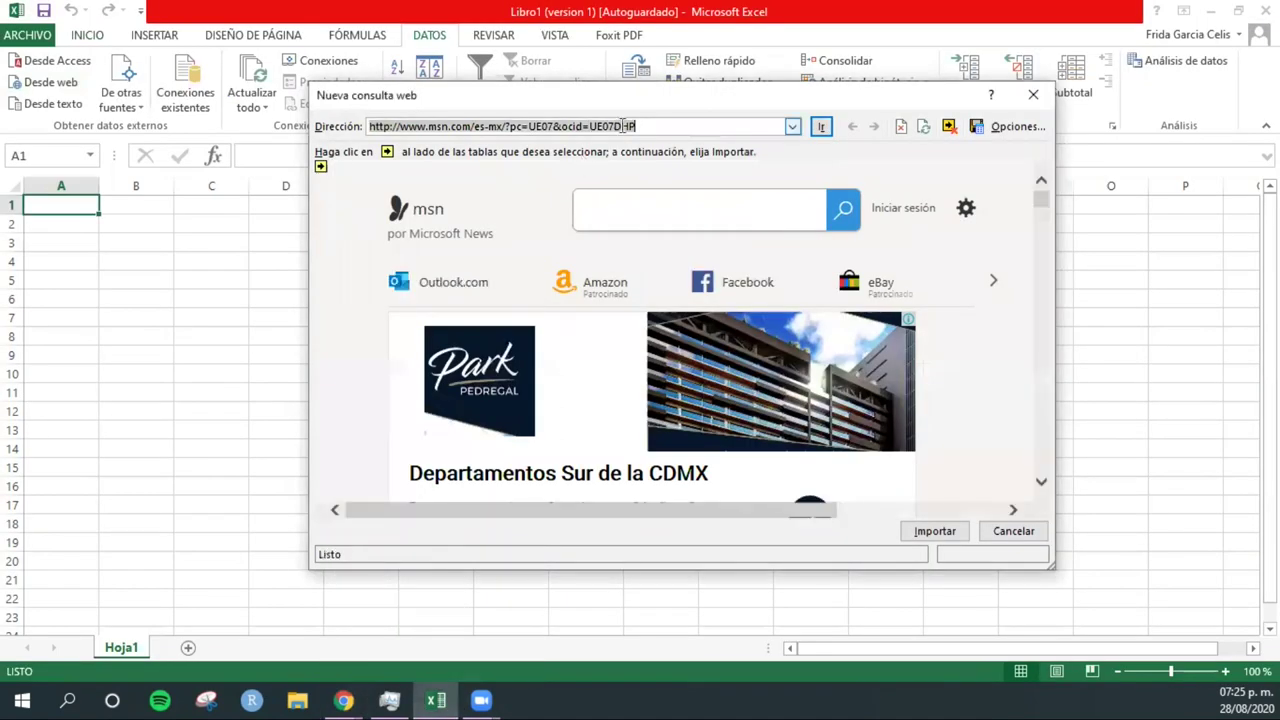
left_click_drag(648, 128, 488, 127)
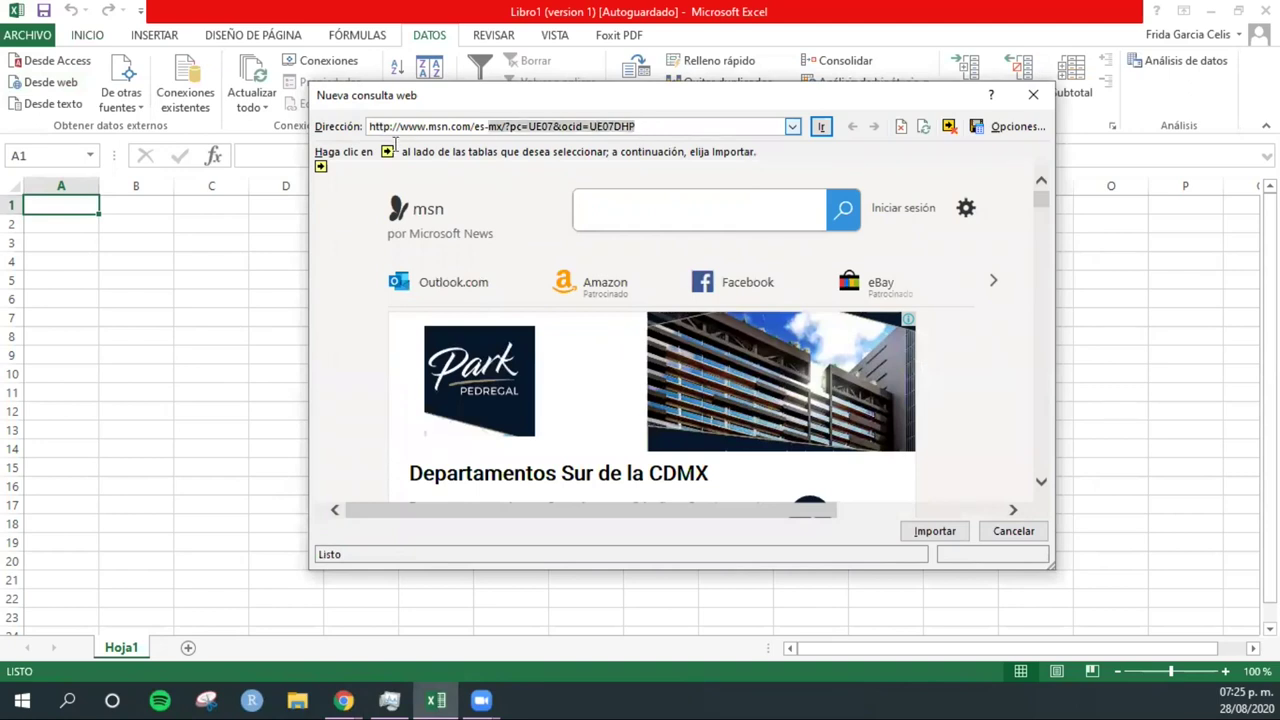
left_click(366, 127, "shift")
key("Delete")
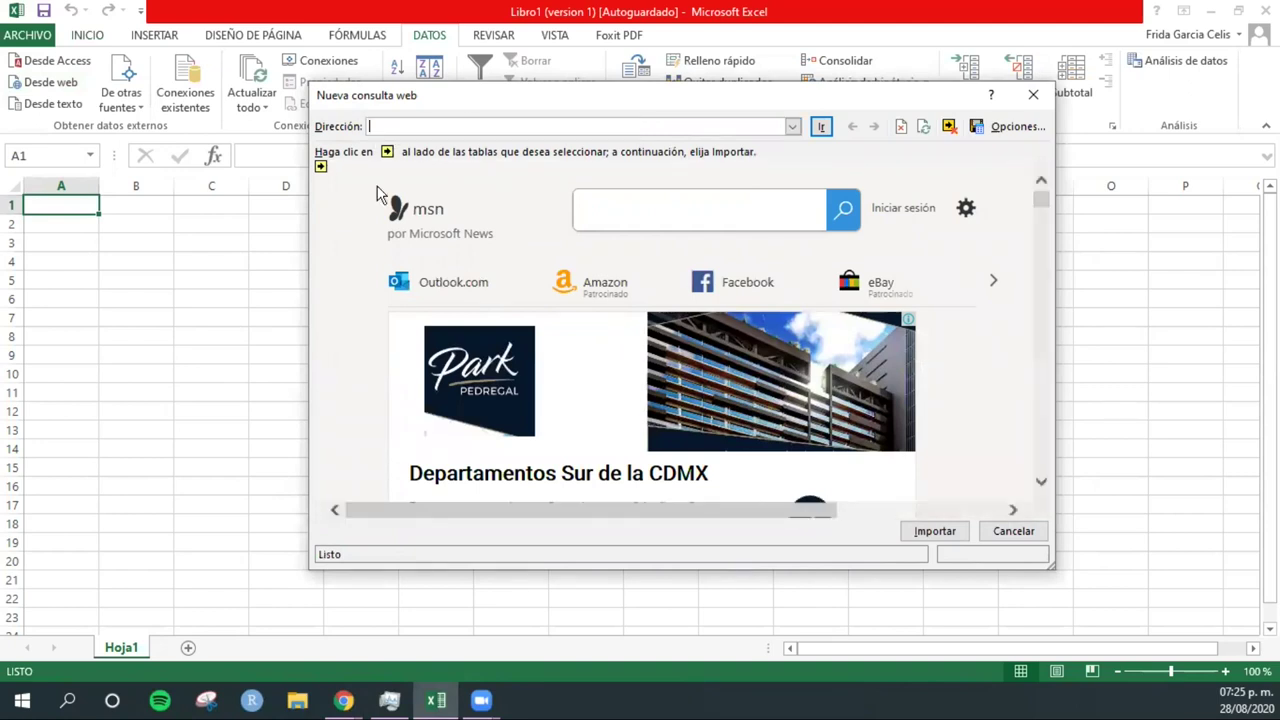
right_click(380, 131)
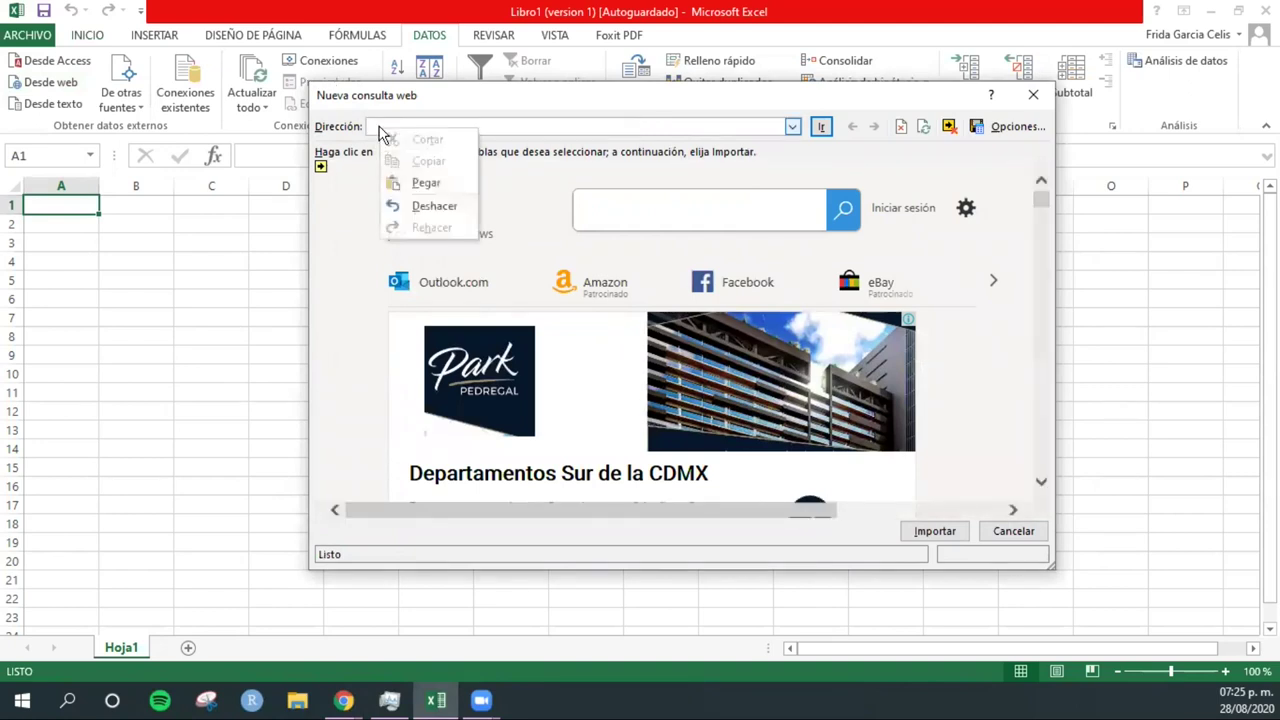
left_click(371, 126)
right_click(371, 126)
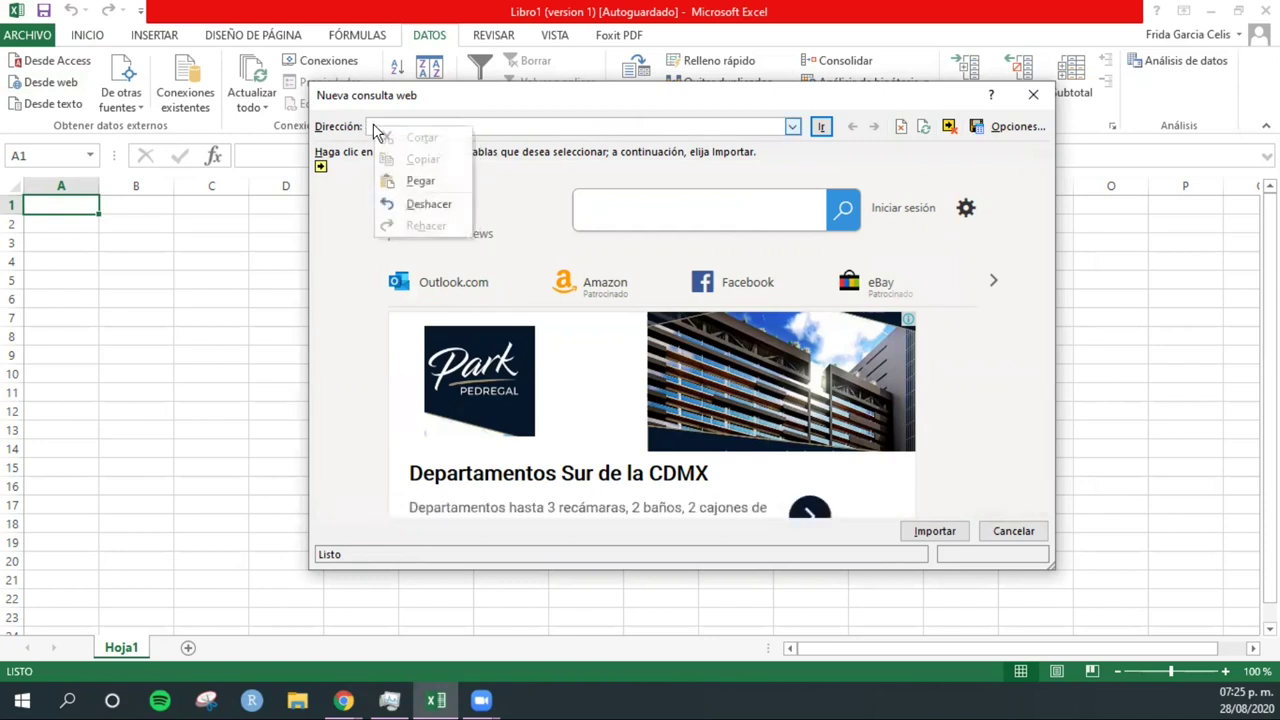
left_click(421, 183)
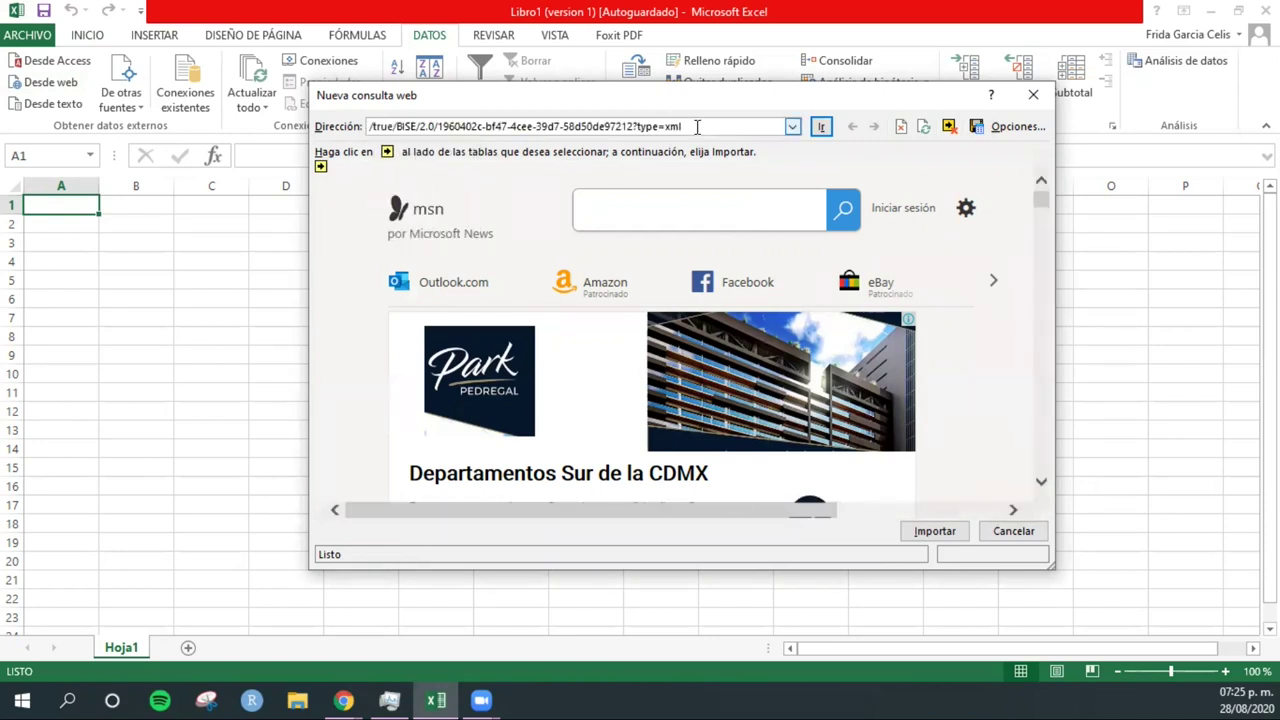
key("Return")
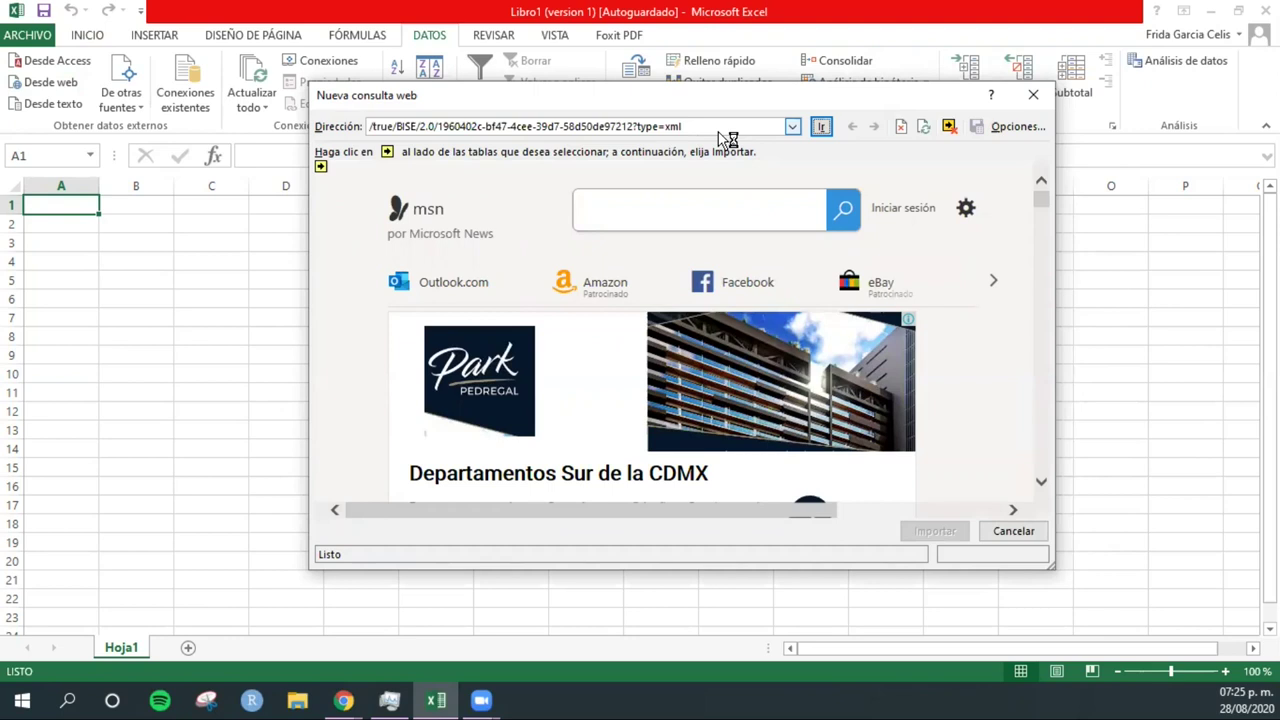
left_click(821, 129)
Load the INEGI XML response with Ir and compare the preview against Chrome's XML page
left_click(366, 126)
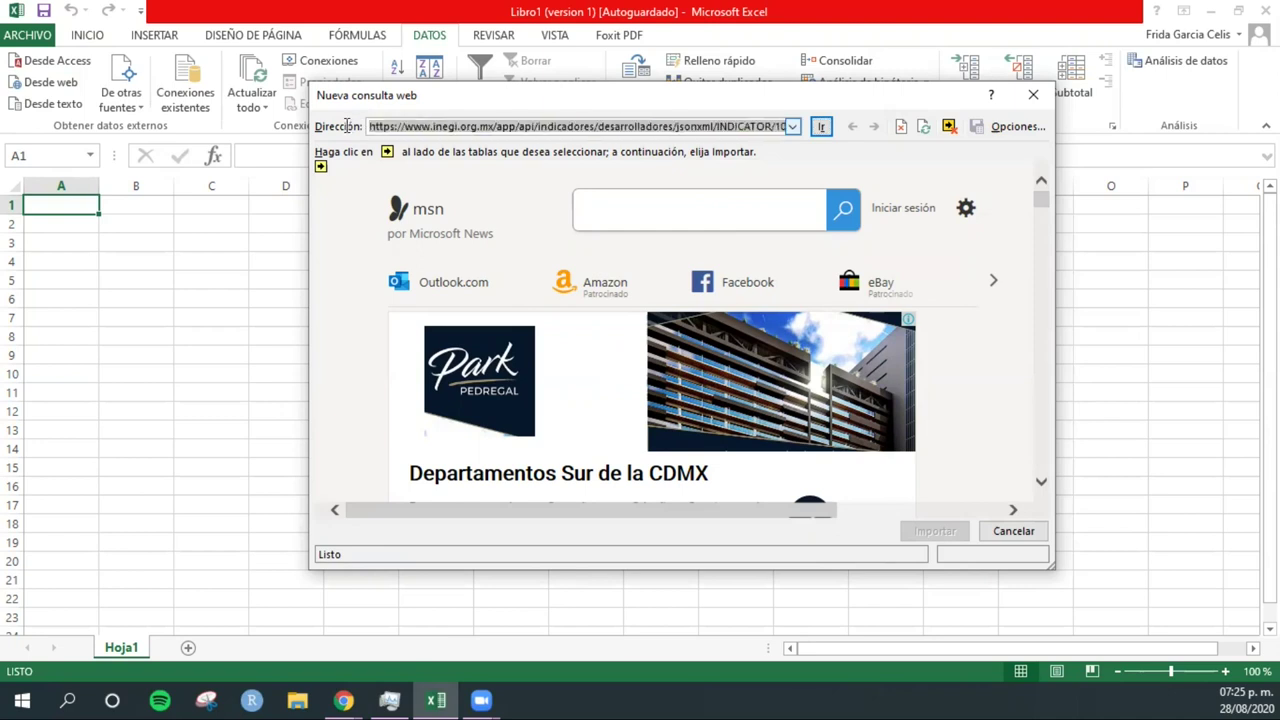
left_click(401, 126)
left_click(820, 127)
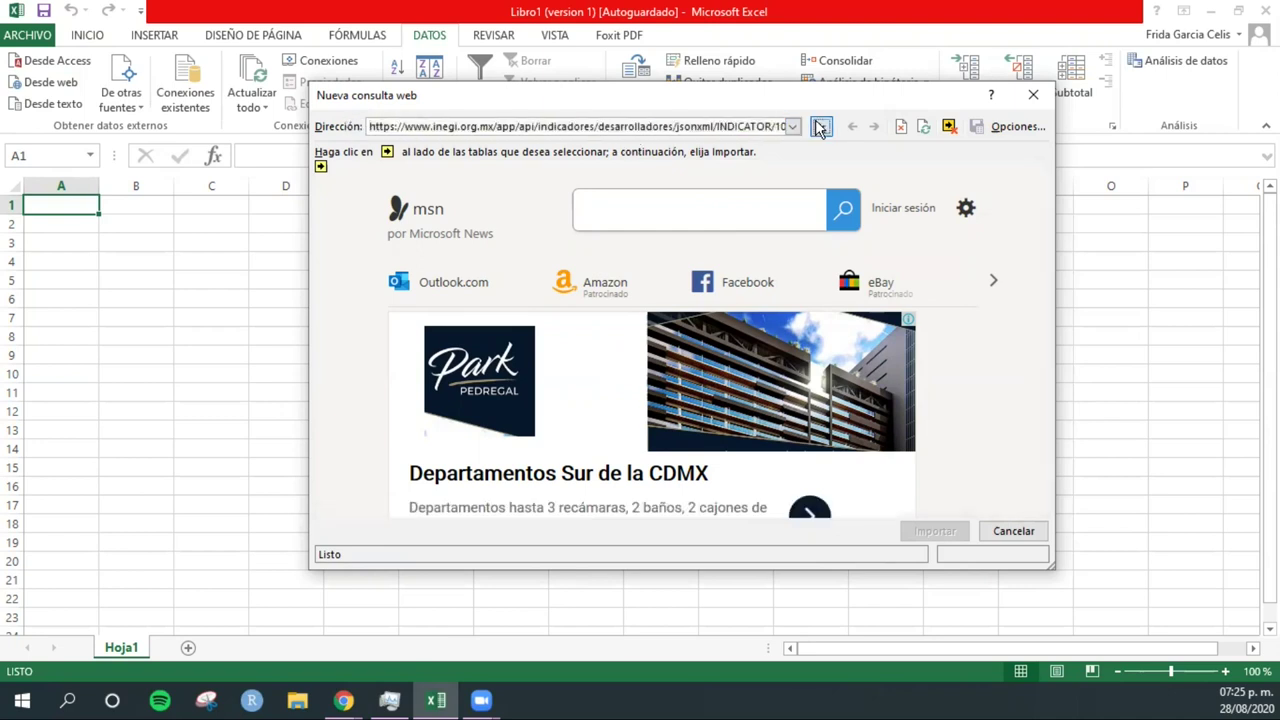
scroll(714, 340, "down", 2)
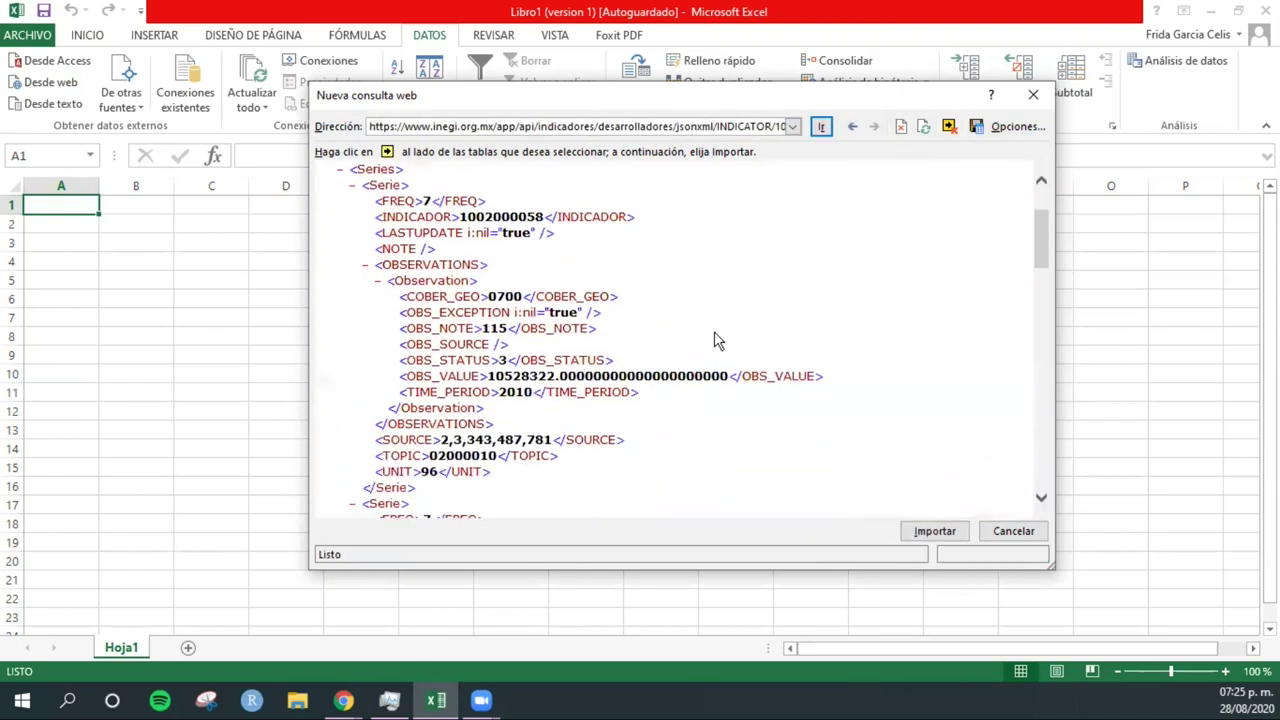
scroll(714, 340, "up", 2)
left_click_drag(492, 110, 432, 90)
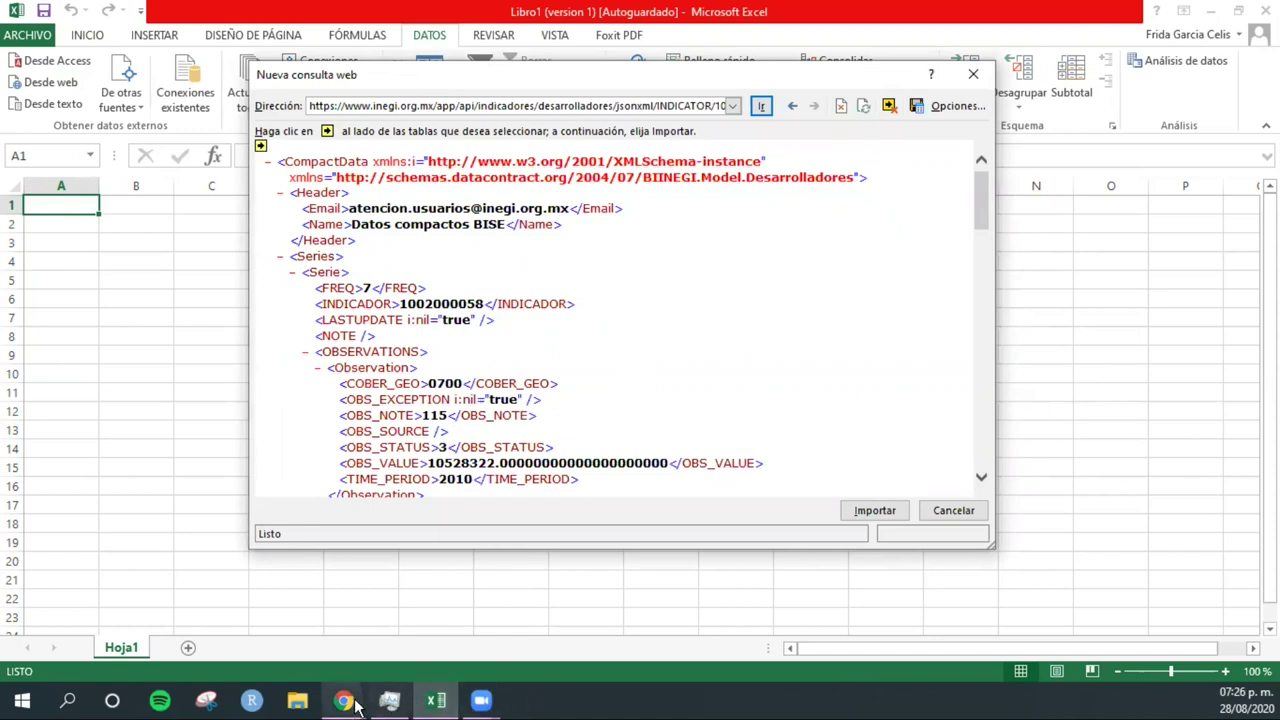
mouse_move(343, 700)
left_click(362, 652)
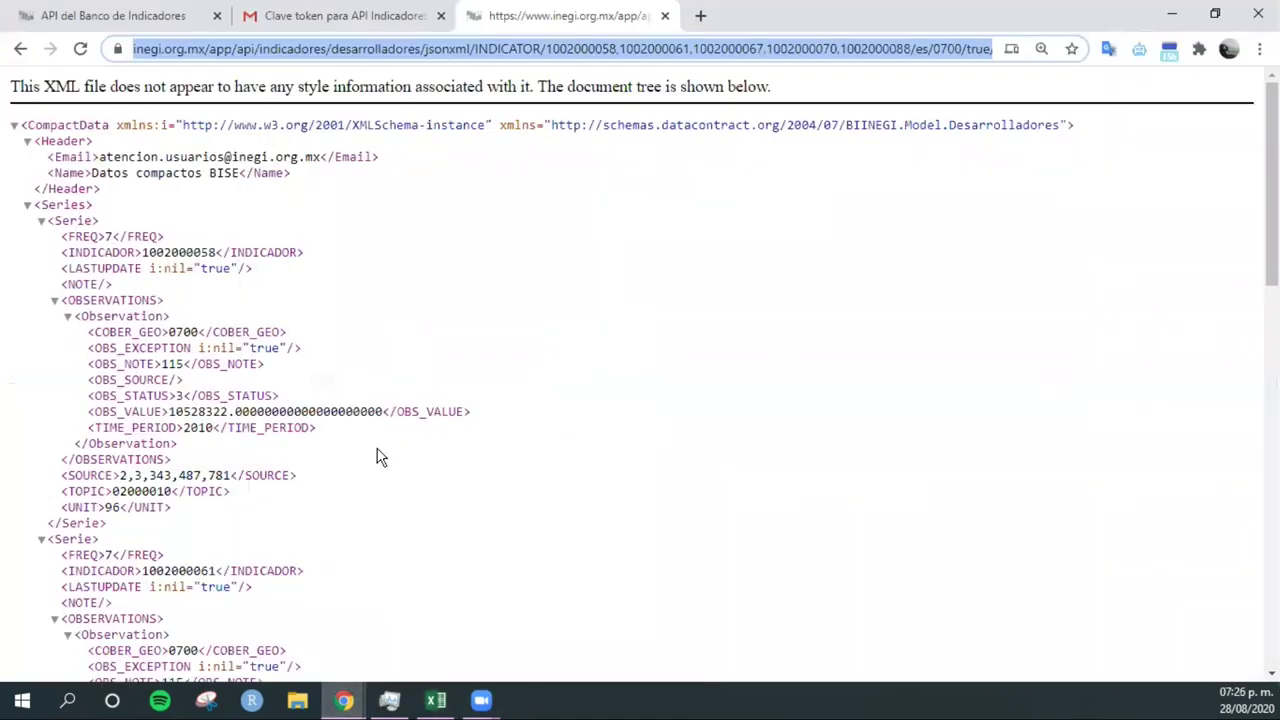
left_click(435, 700)
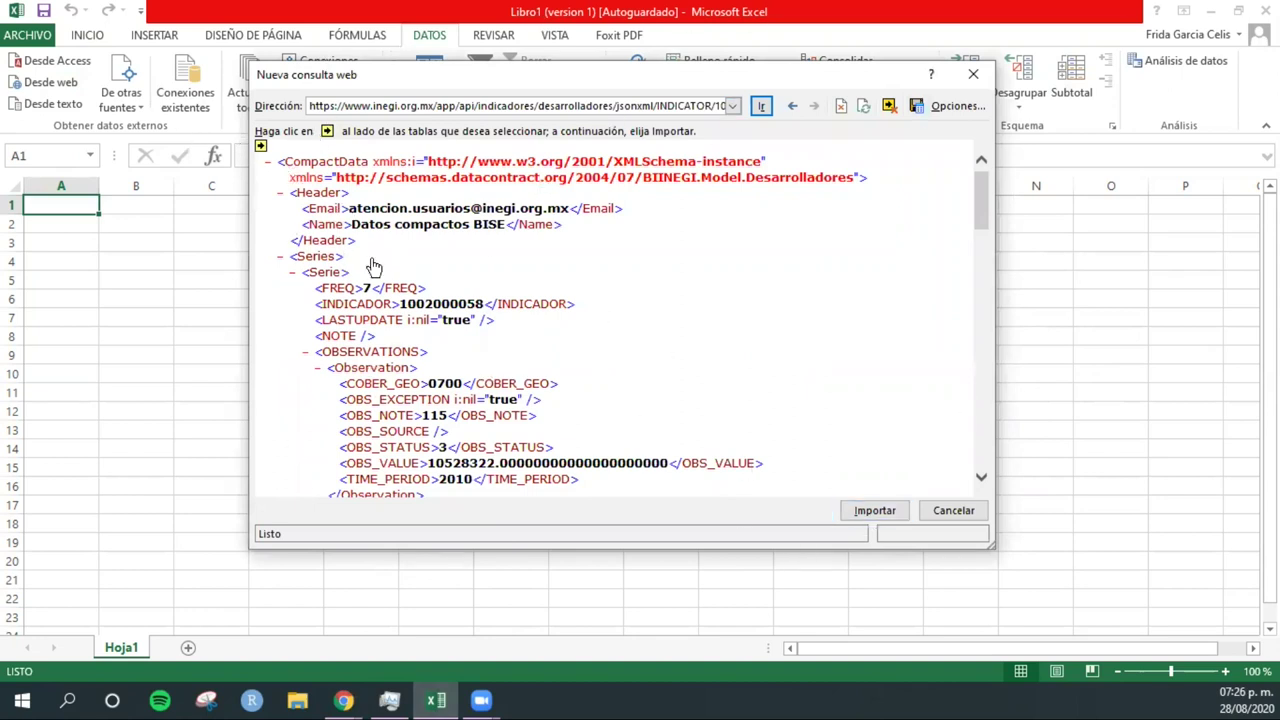
mouse_move(986, 227)
left_mouse_down()
mouse_move(999, 440)
mouse_move(960, 180)
left_mouse_up()
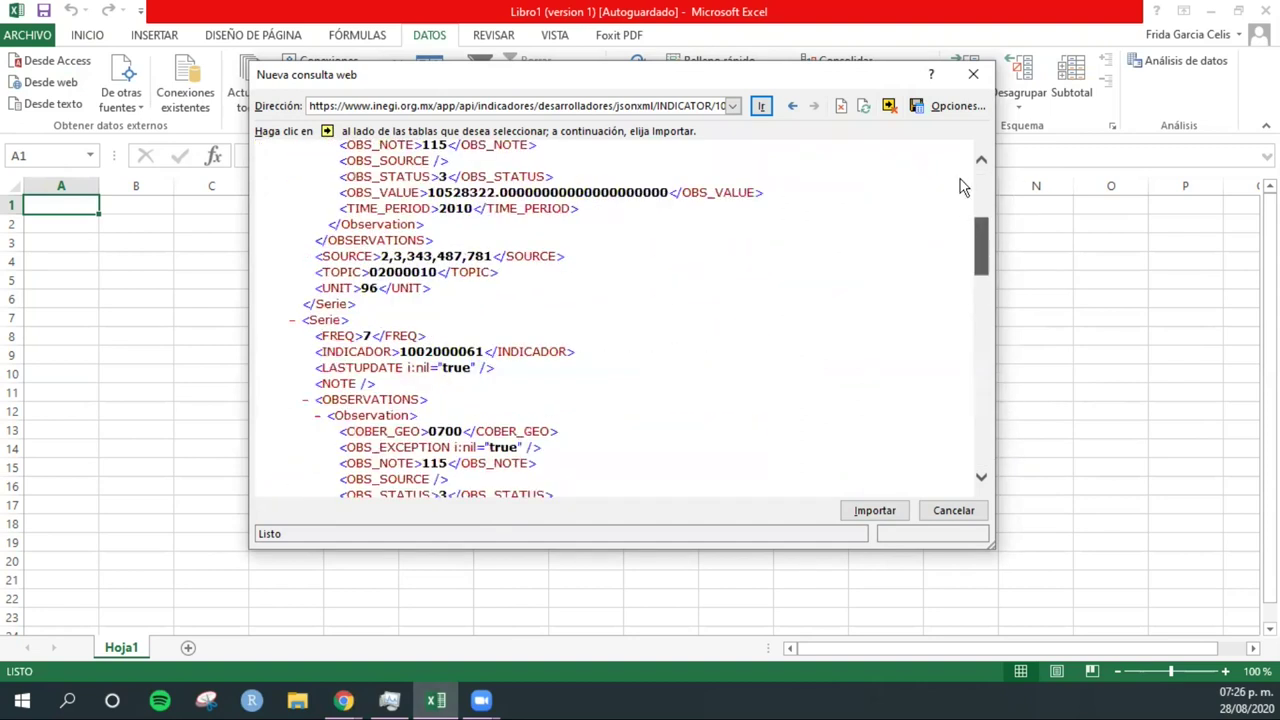
Import the XML into the existing sheet at =Hoja1!$A$1 as Tabla1
left_click(875, 513)
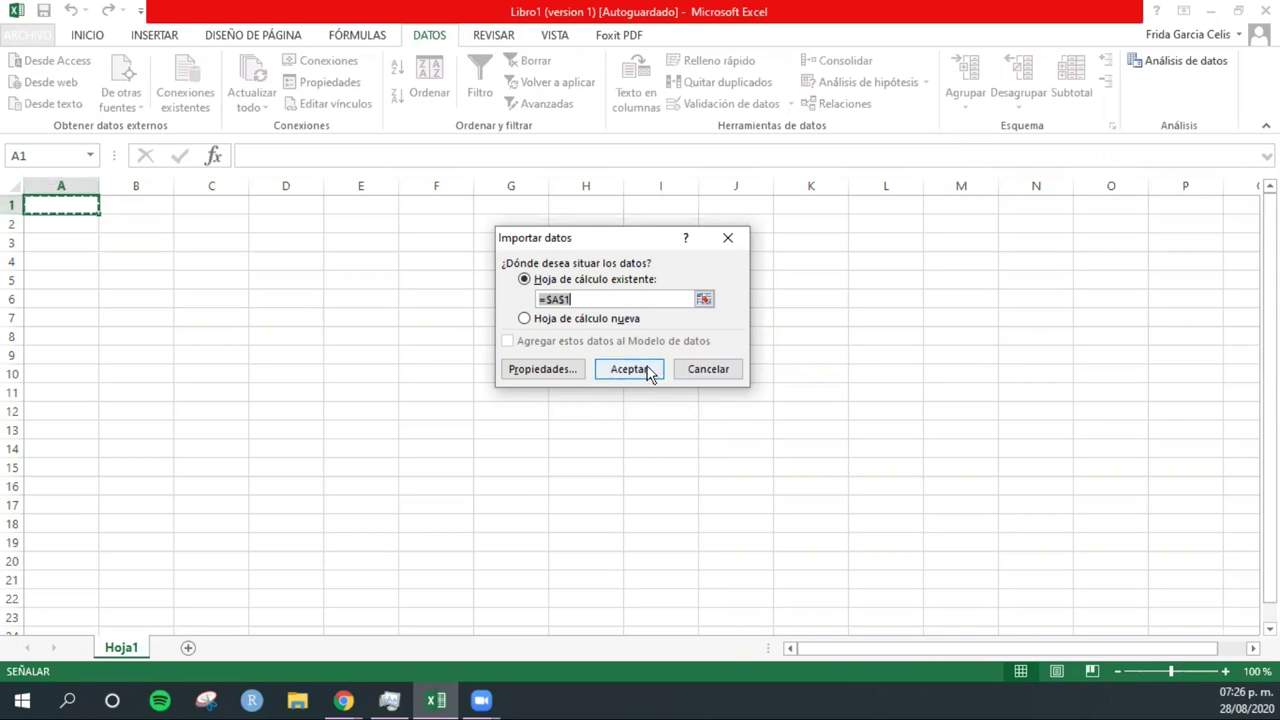
left_click(61, 205)
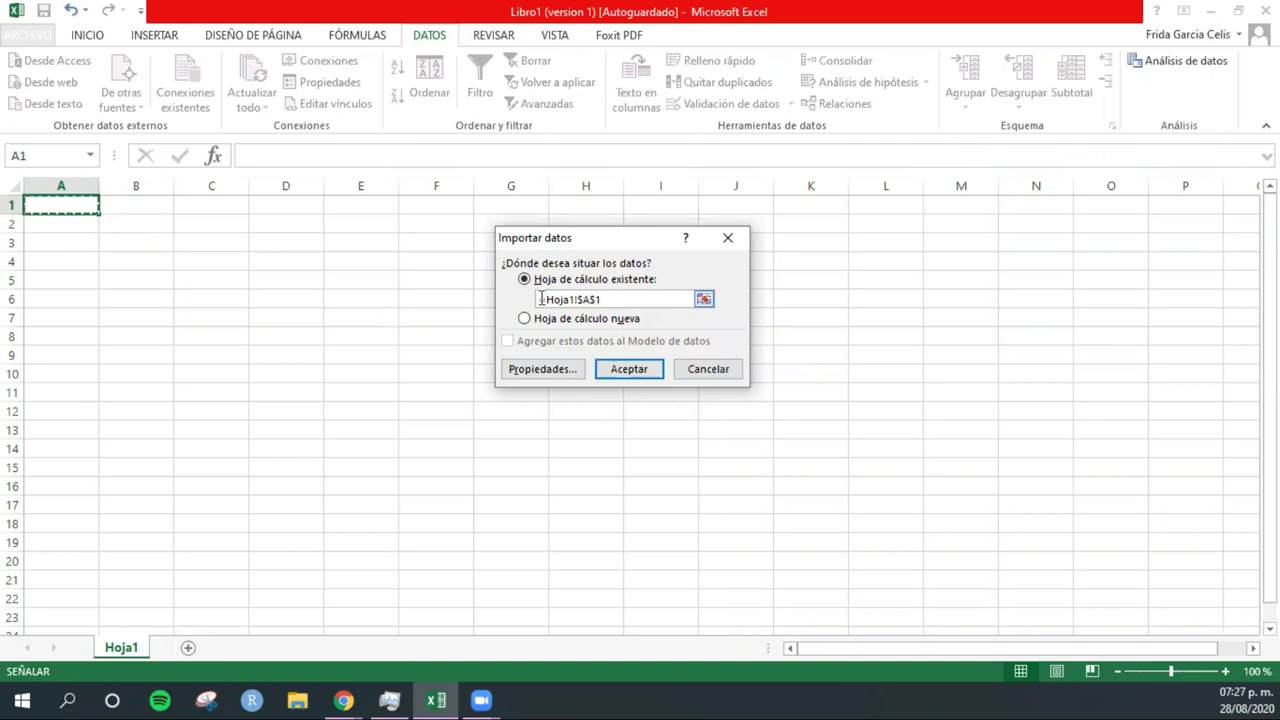
left_click(619, 370)
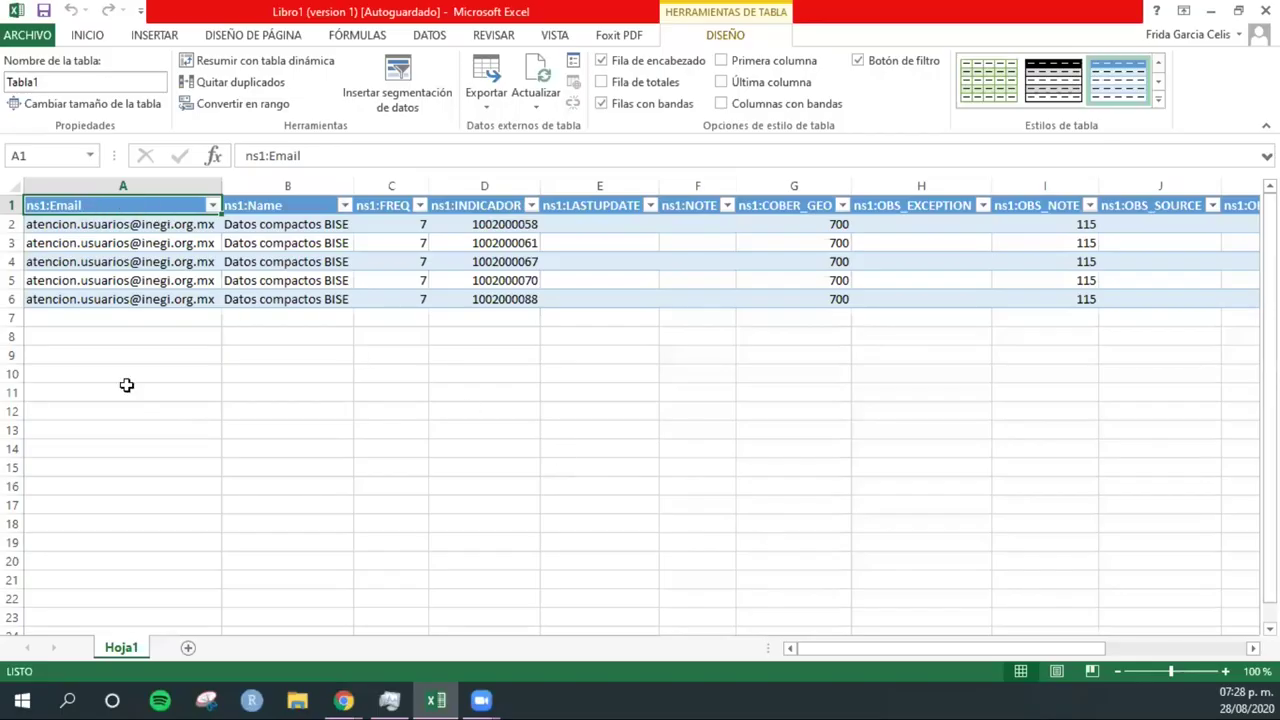
Review the imported rows, the indicator codes in D2:D6 and the COBER_GEO values in column G
left_click(126, 385)
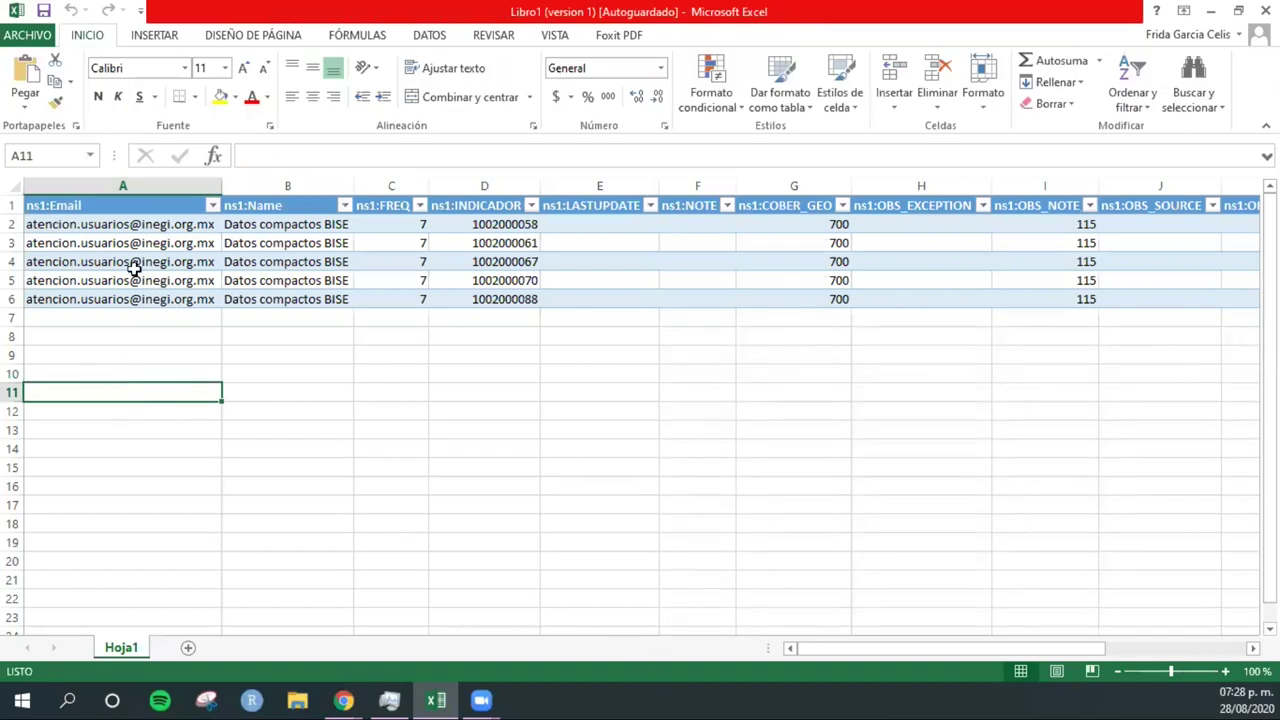
left_click_drag(12, 205, 8, 293)
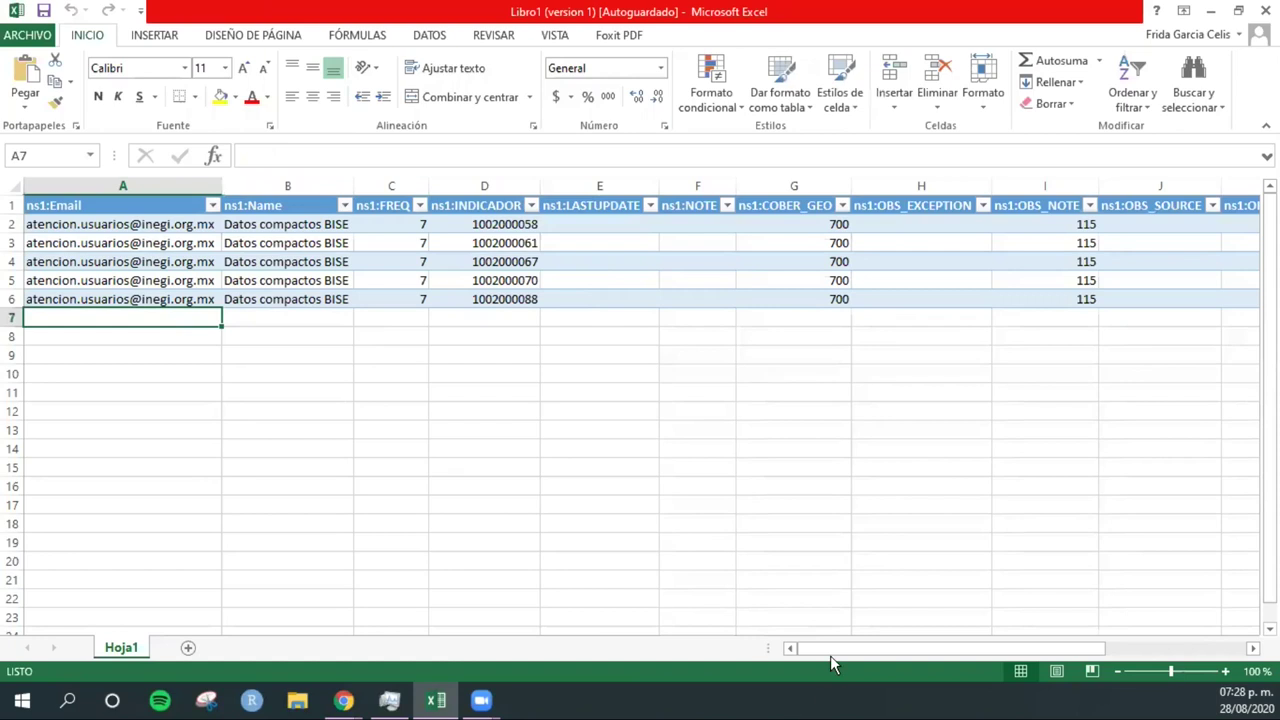
left_click(451, 203)
left_click_drag(485, 224, 484, 300)
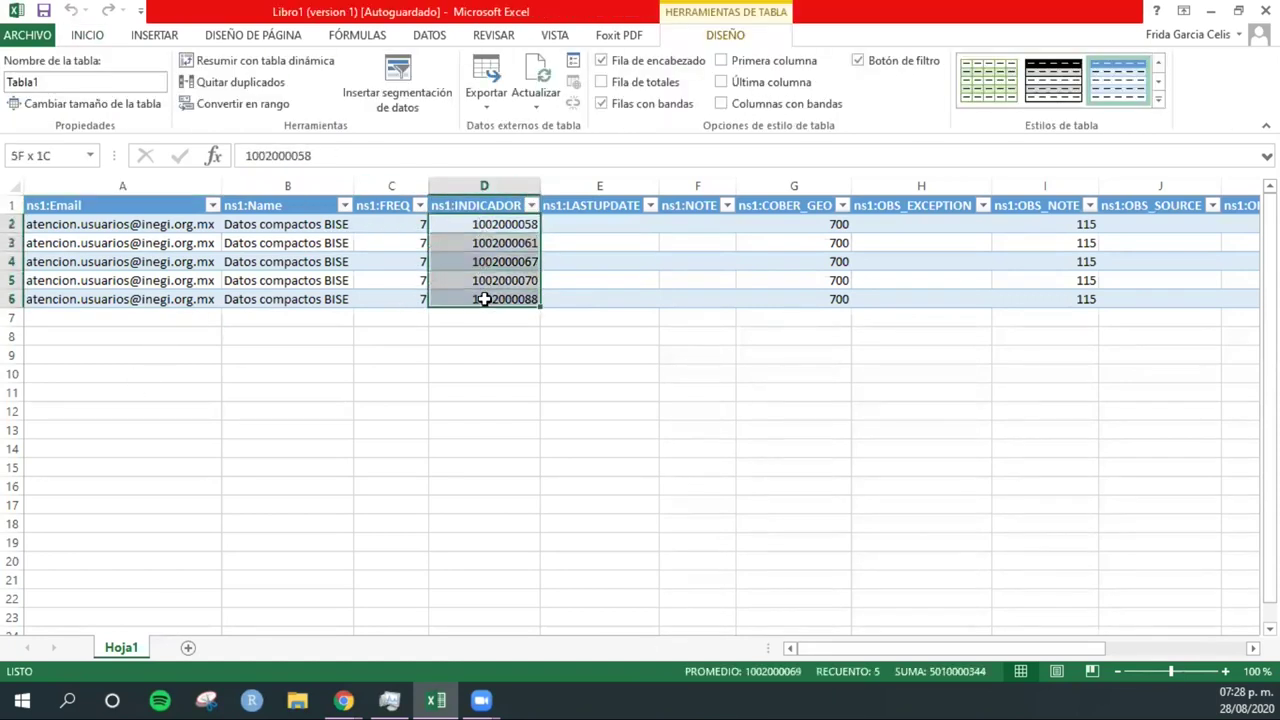
left_click(478, 224)
left_click_drag(477, 224, 480, 300)
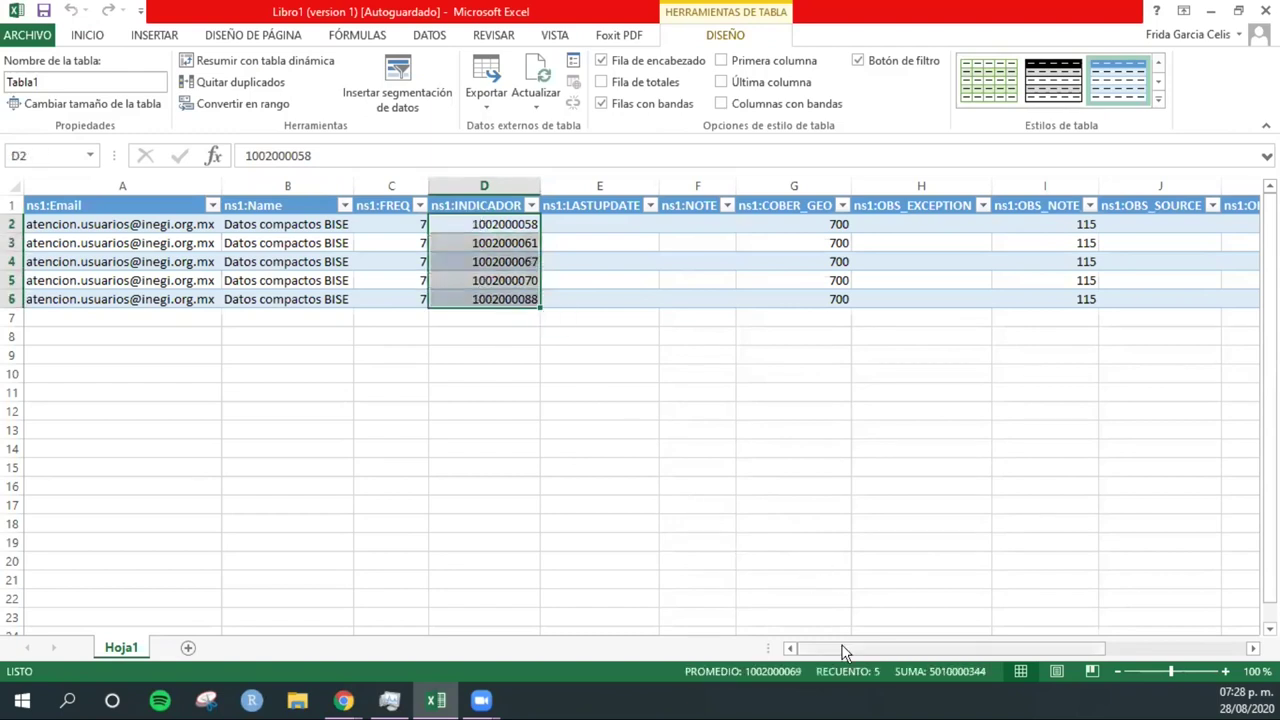
left_click_drag(843, 650, 924, 650)
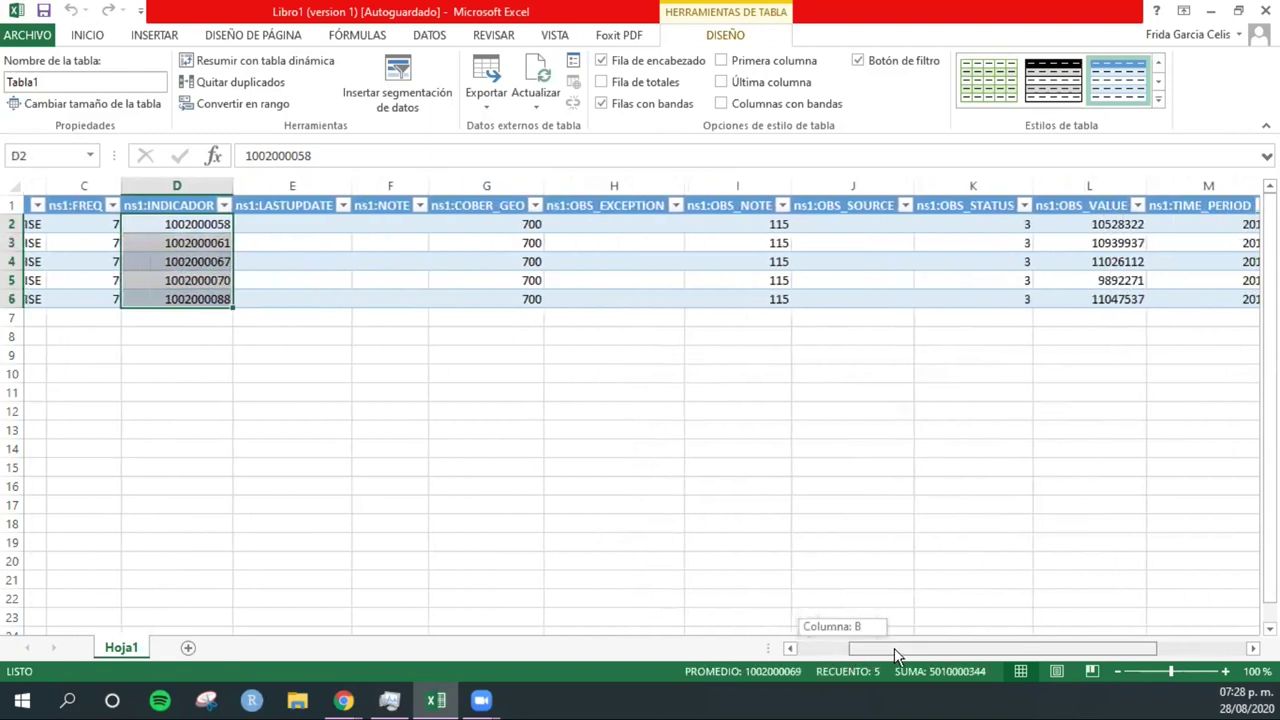
left_click_drag(924, 650, 977, 648)
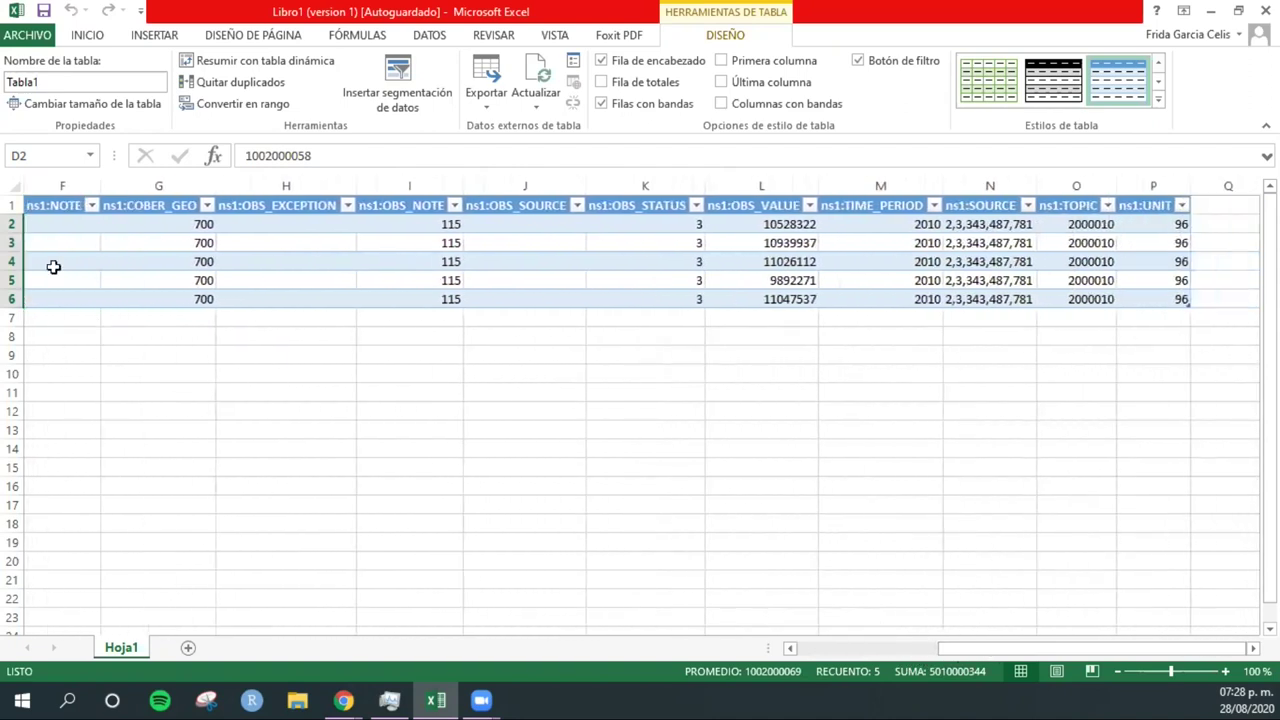
left_click_drag(145, 222, 146, 296)
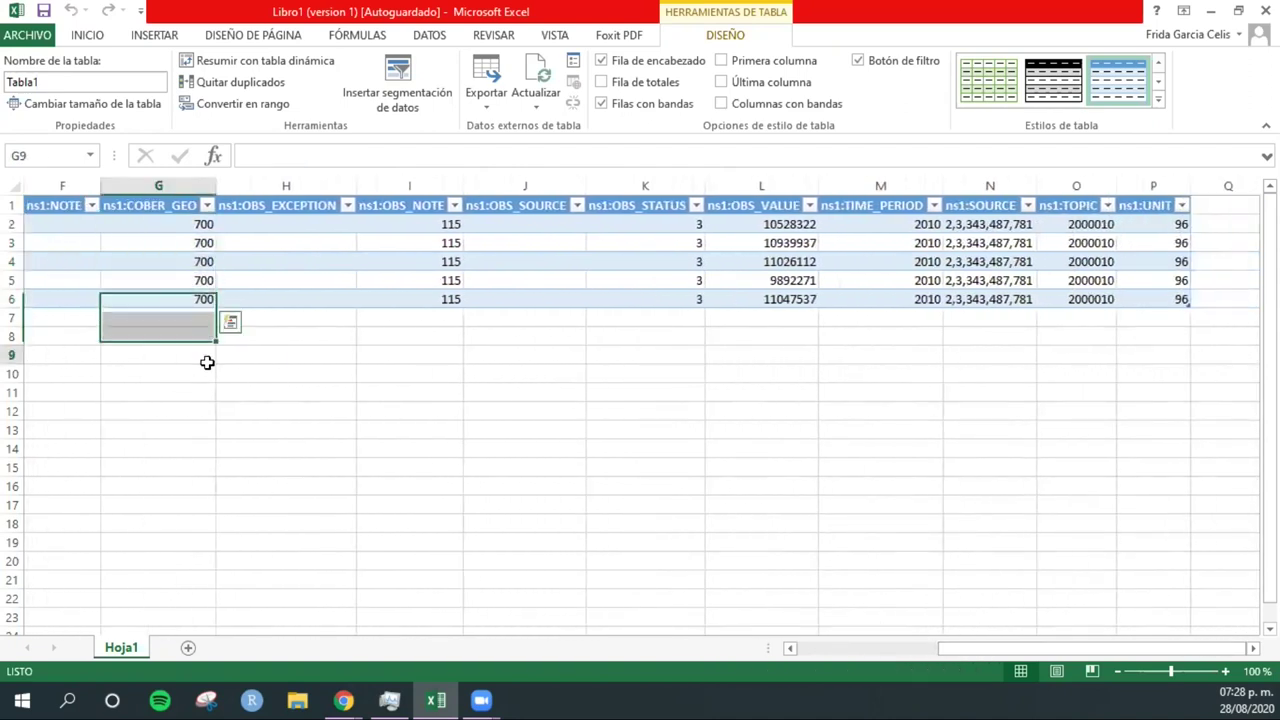
left_click(206, 356)
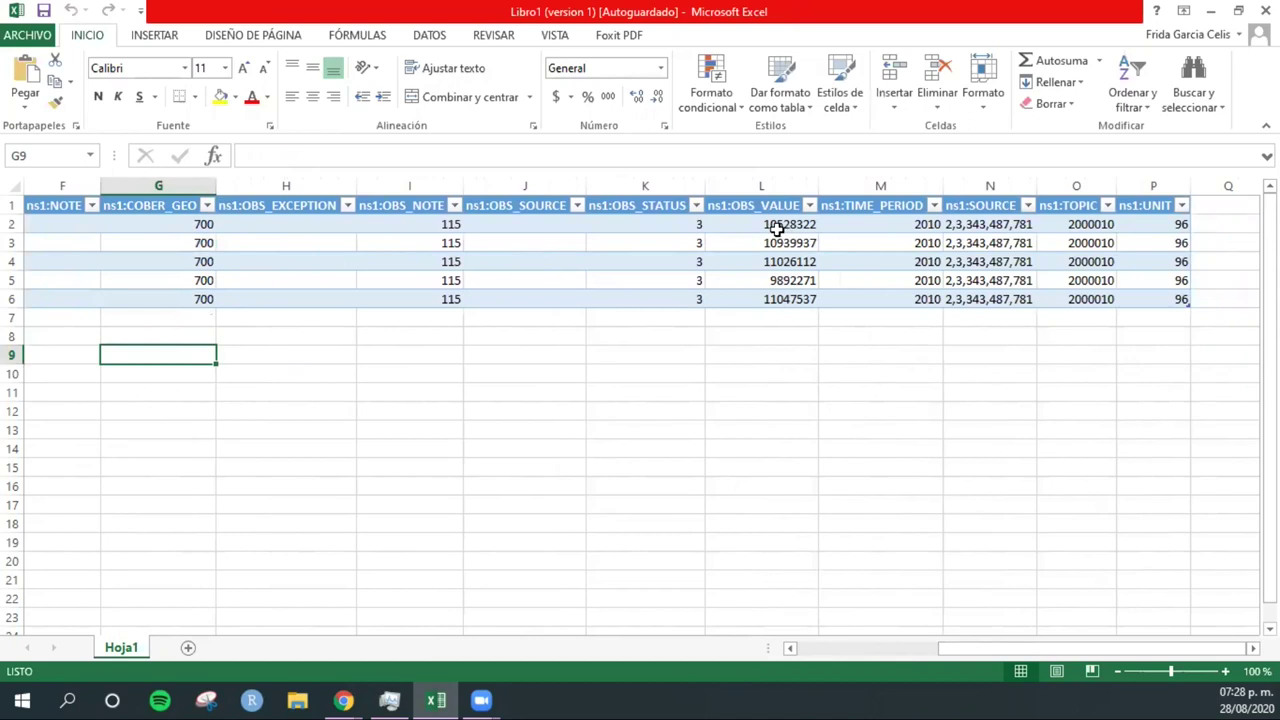
Check the TIME_PERIOD years in M2:M6 and the five OBS_VALUE population figures in L2:L6
left_click_drag(914, 224, 919, 302)
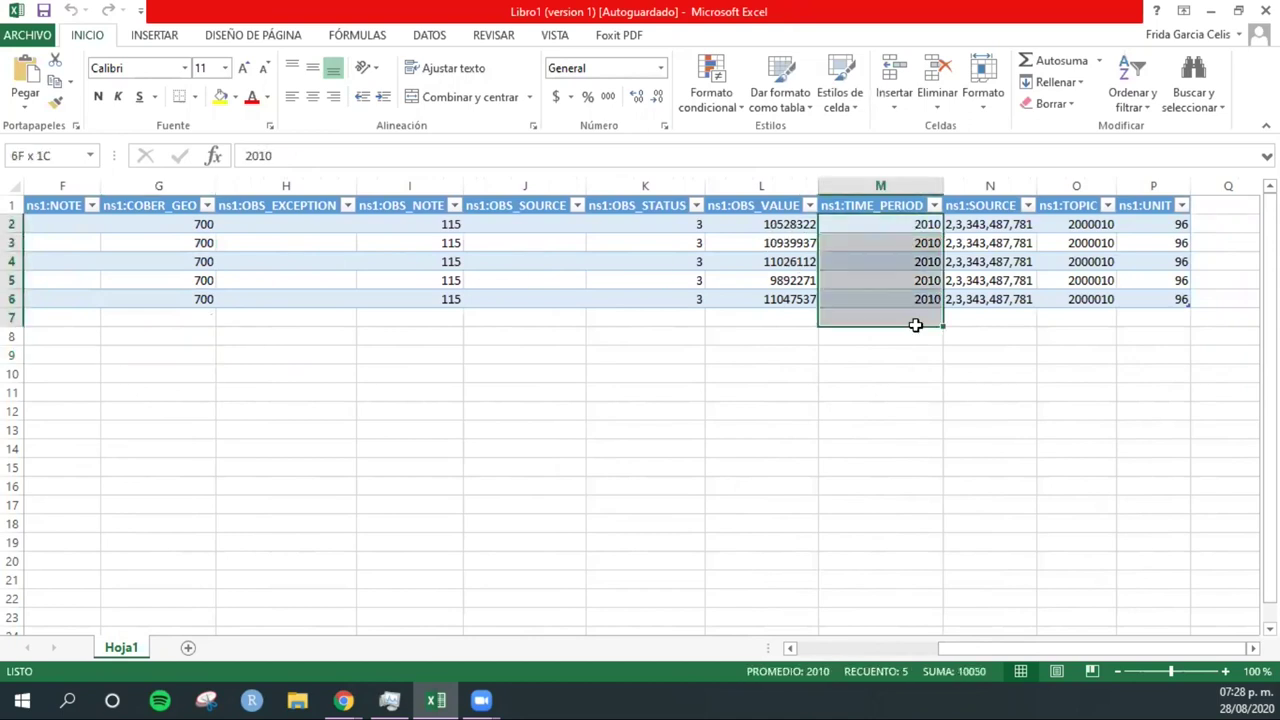
left_click(900, 372)
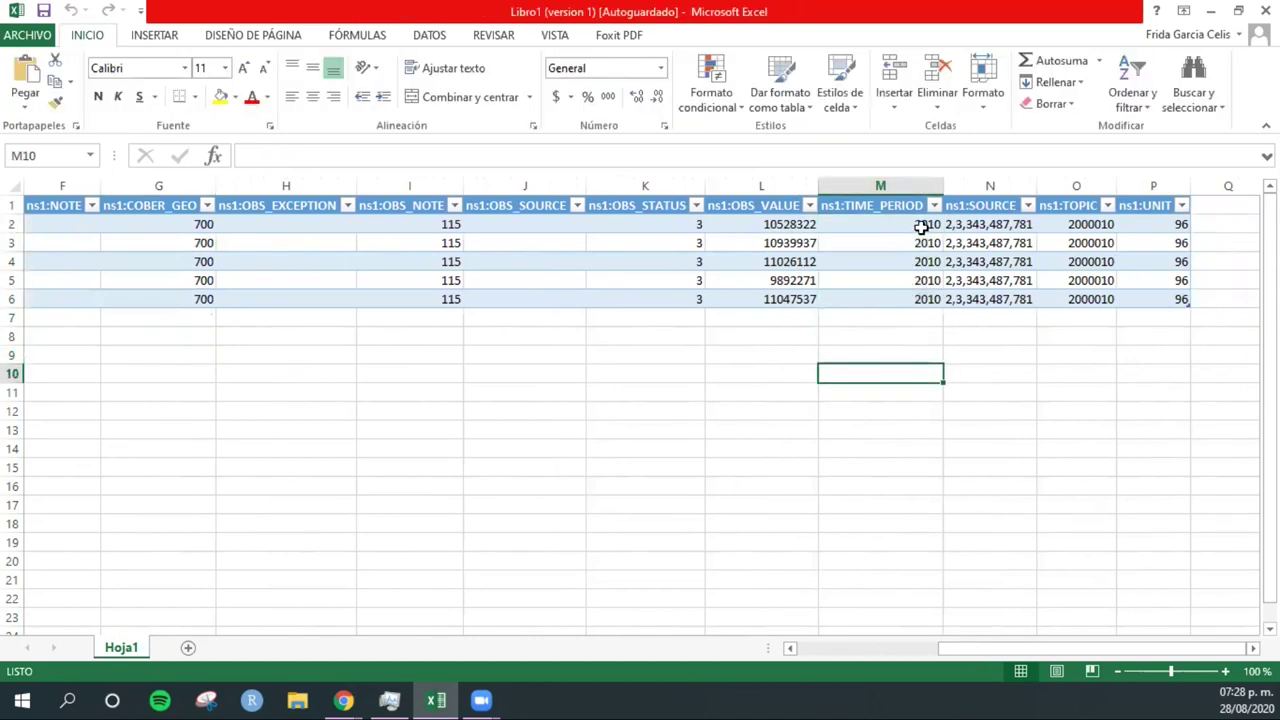
left_click_drag(922, 226, 900, 300)
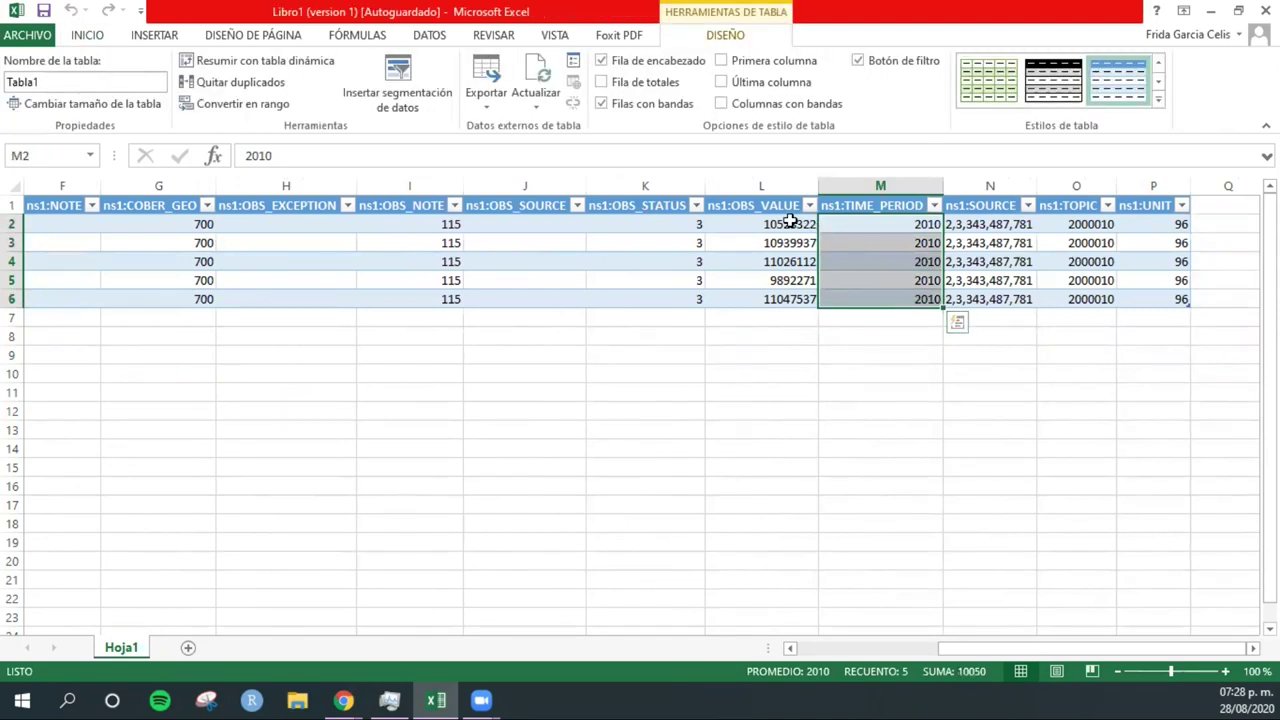
left_click(790, 222)
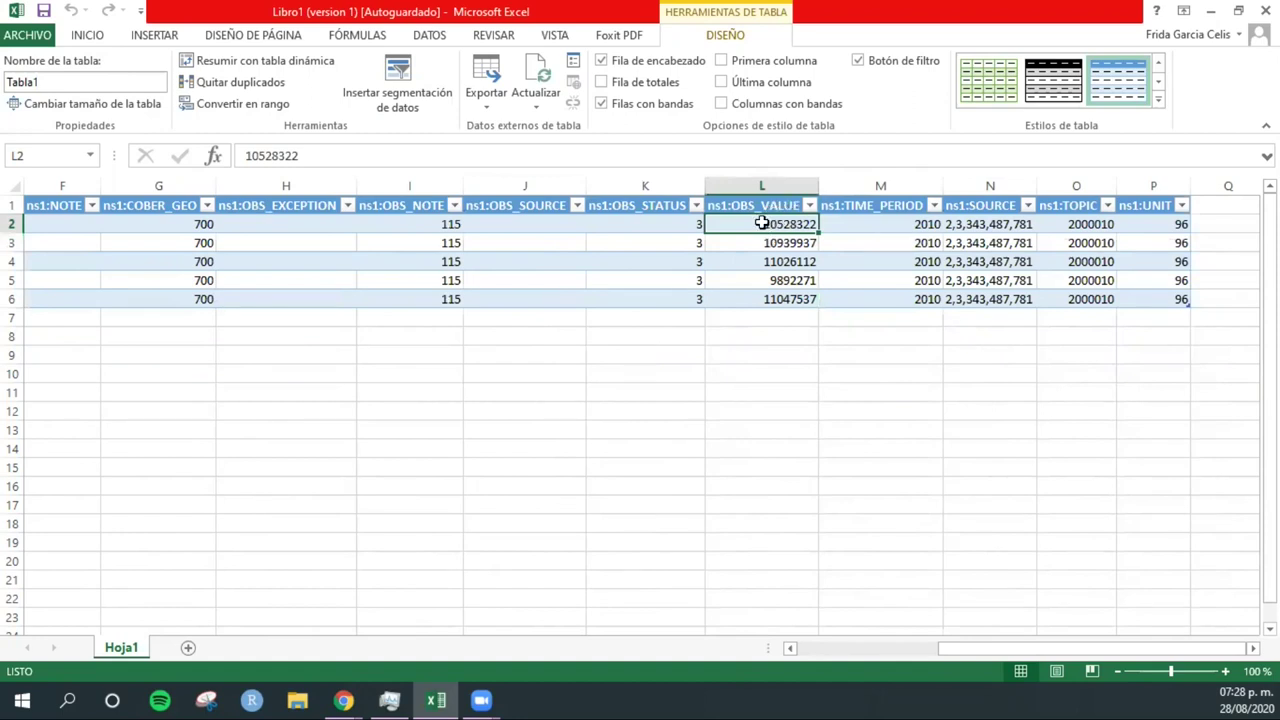
left_click_drag(762, 222, 760, 304)
left_click(772, 228)
left_click(766, 240)
left_click(767, 256)
left_click(780, 299)
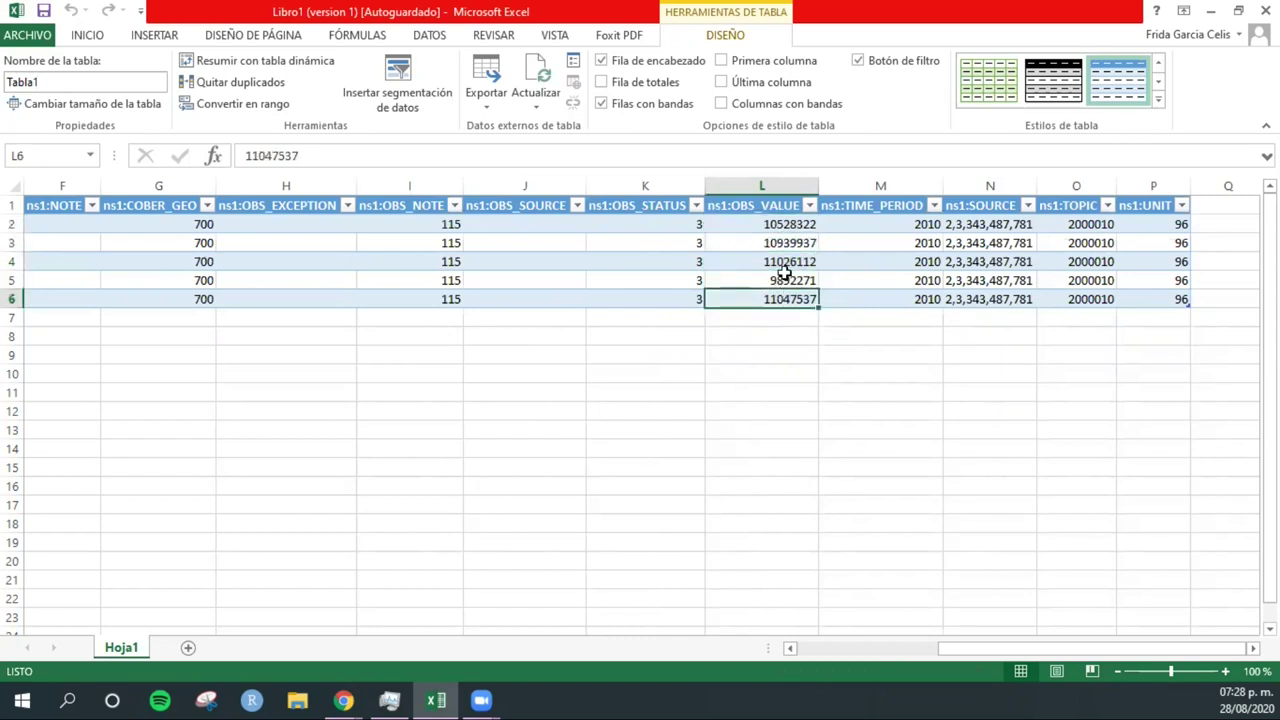
left_click(777, 262)
left_click(786, 280)
left_click_drag(1006, 649, 950, 648)
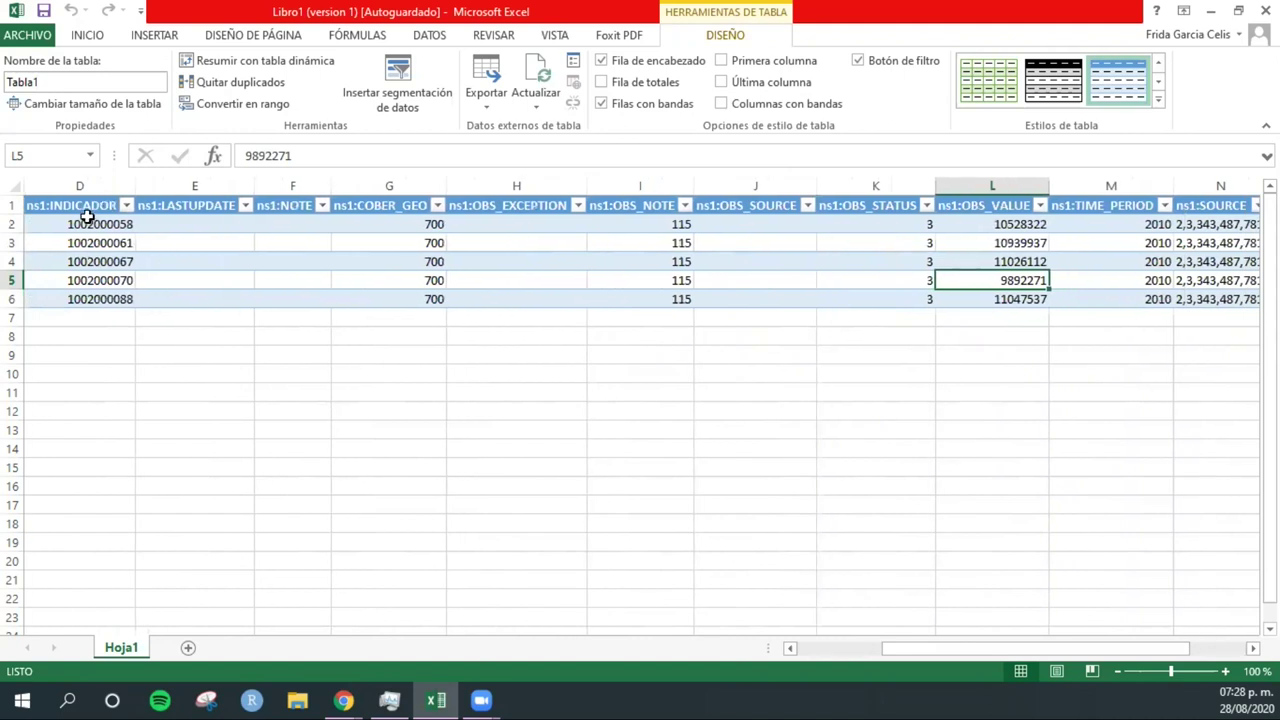
Recheck the indicator codes in column D starting from D2
left_click(87, 222)
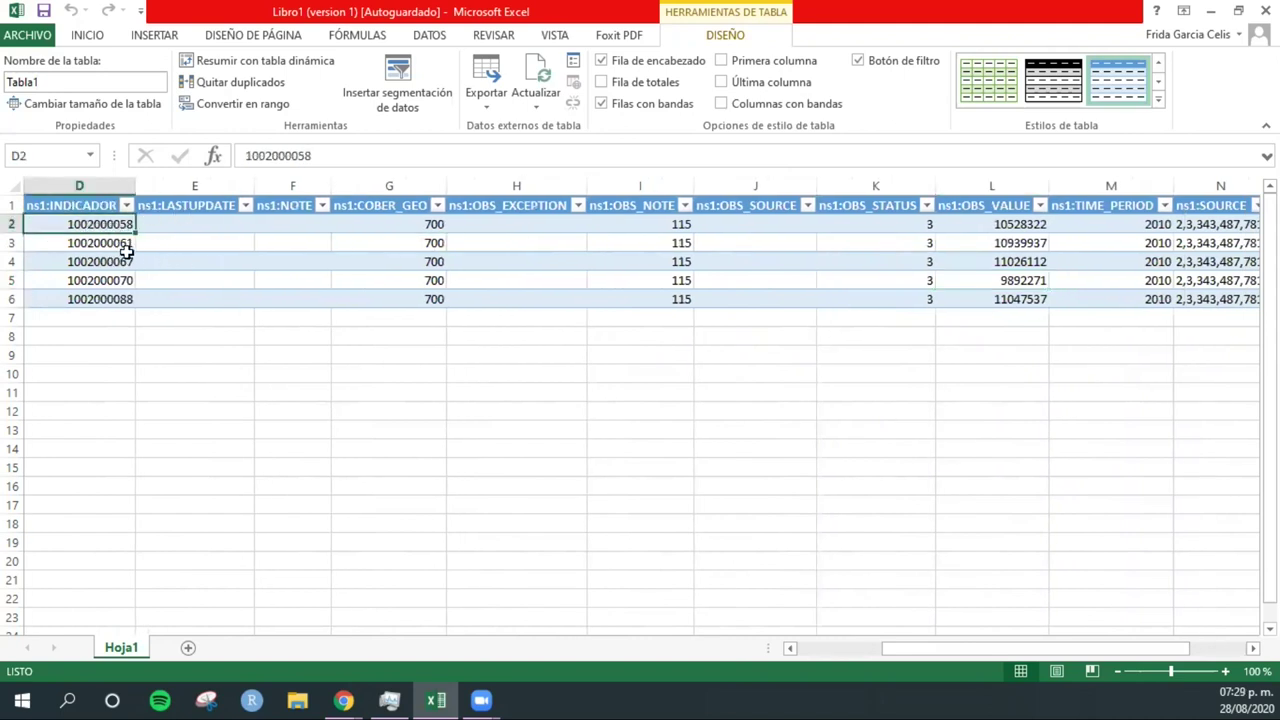
key("Down")
key("Down")
key("Down")
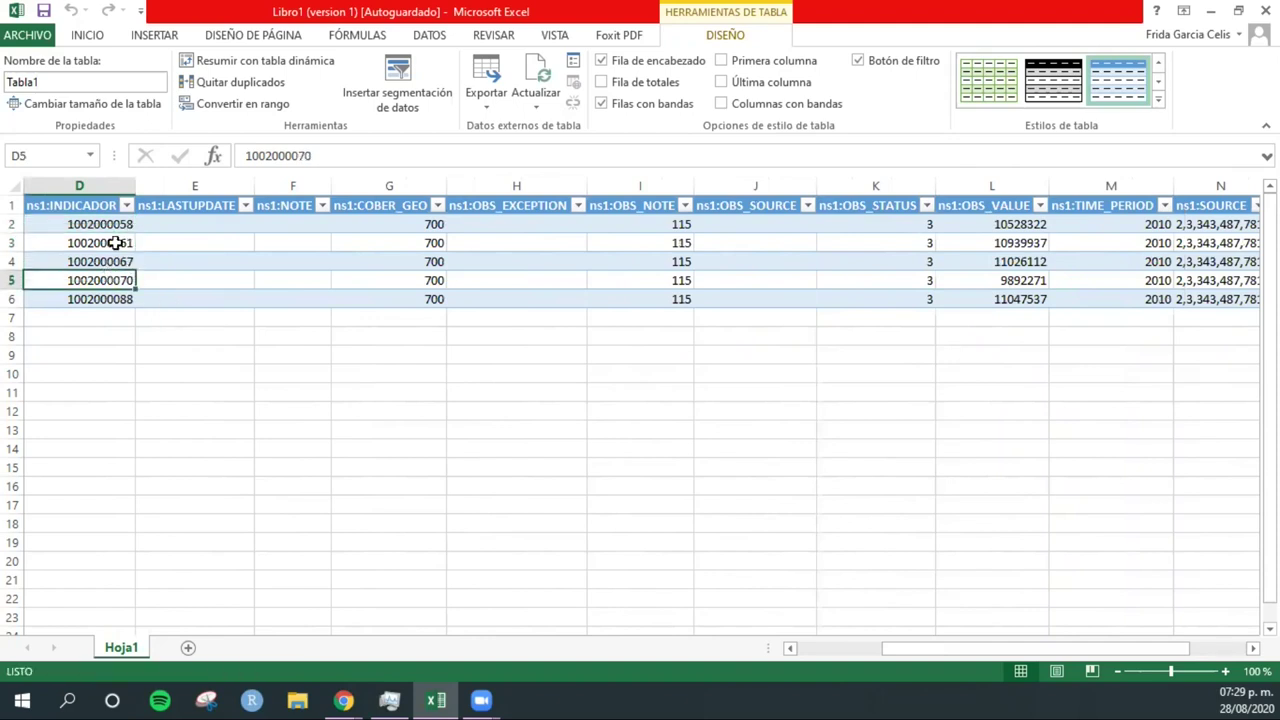
left_click(116, 243)
left_click(107, 220)
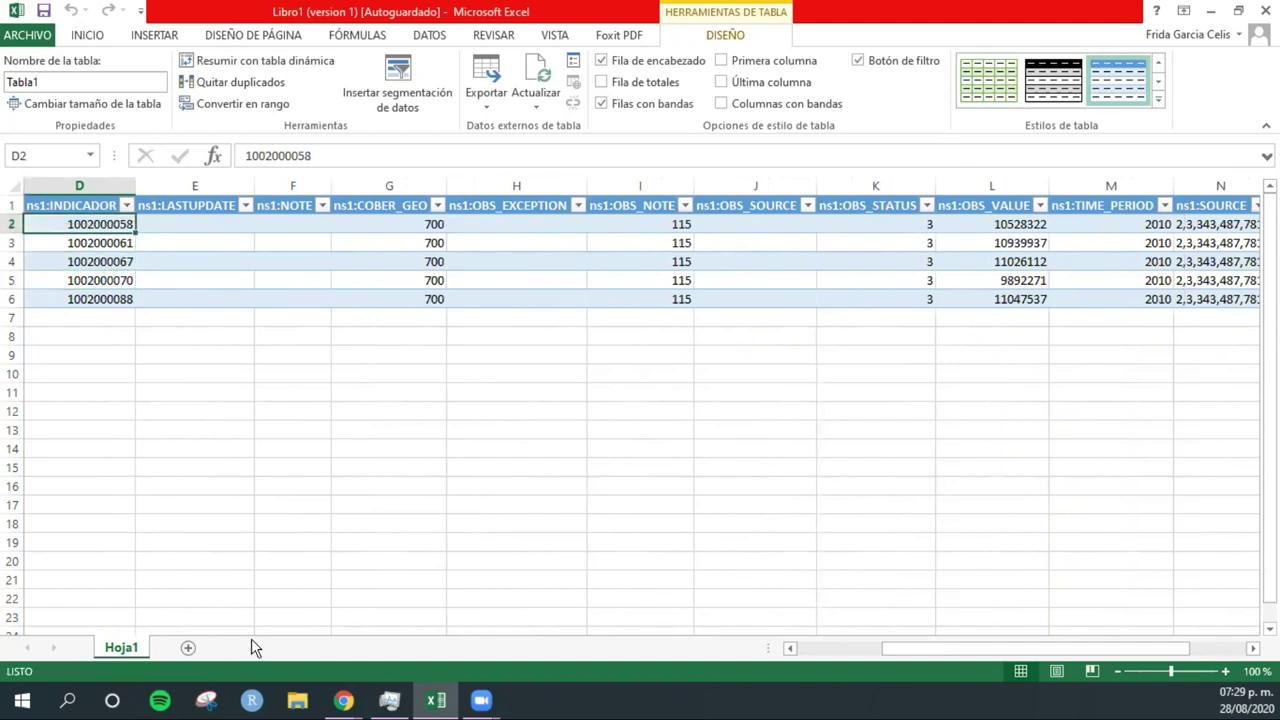
Return to the INEGI API query builder and switch it to metadata queries
mouse_move(343, 700)
left_click(423, 640)
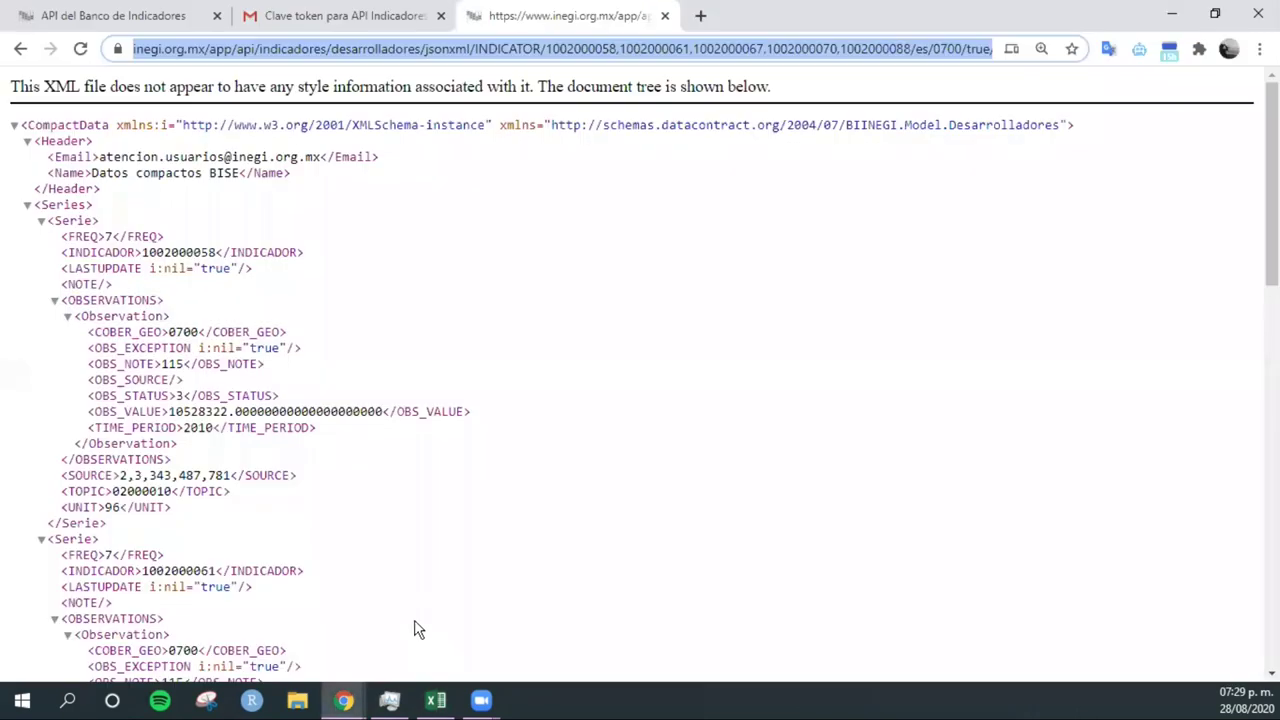
left_click(130, 18)
scroll(514, 337, "up", 3)
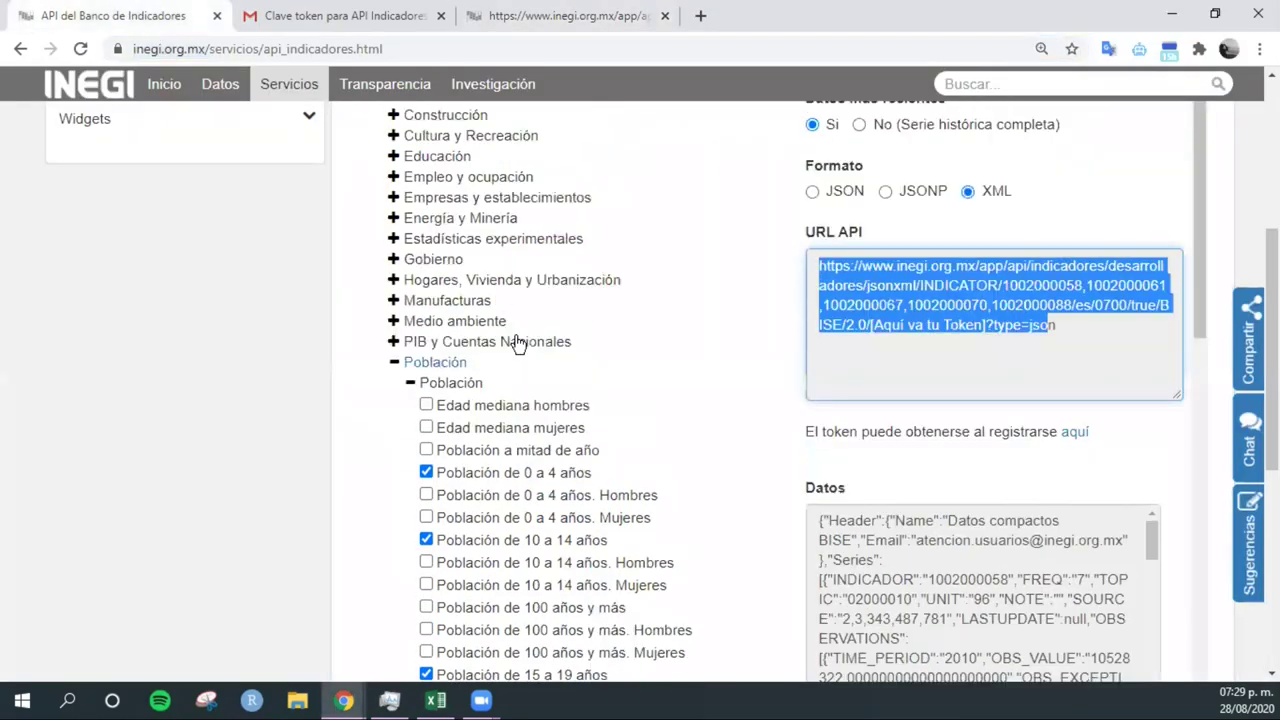
scroll(420, 152, "up", 2)
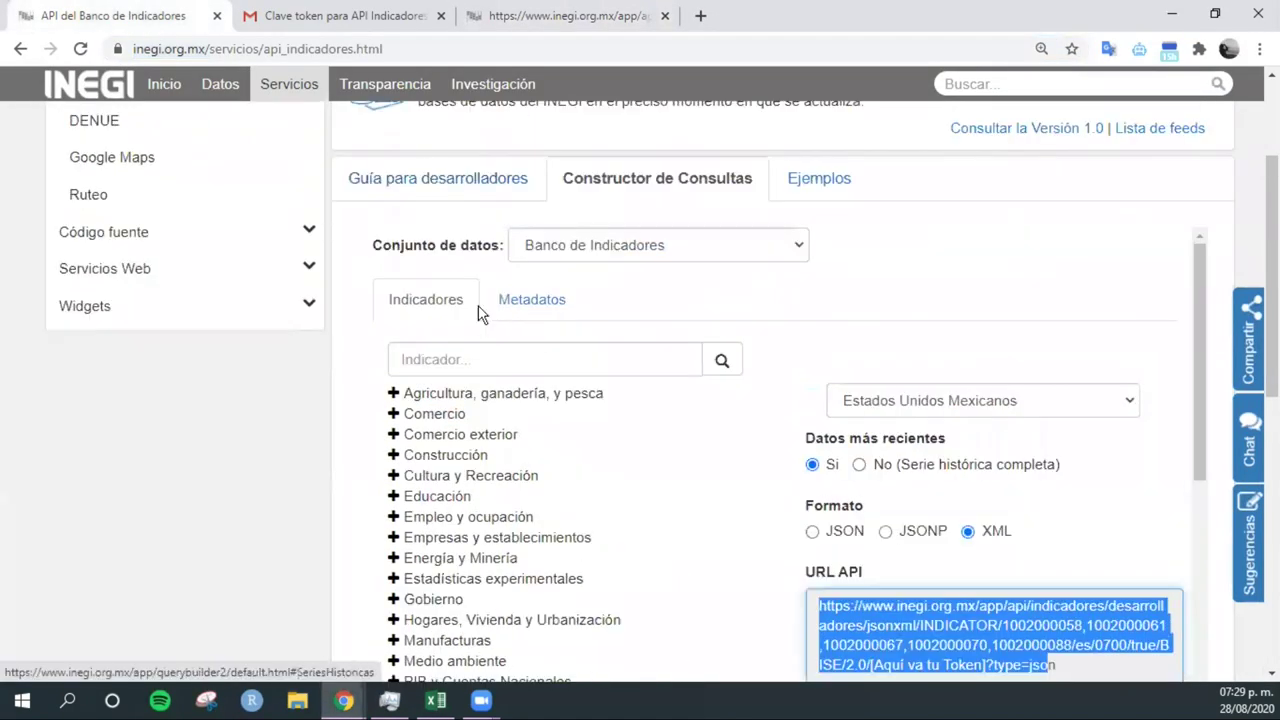
left_click(529, 314)
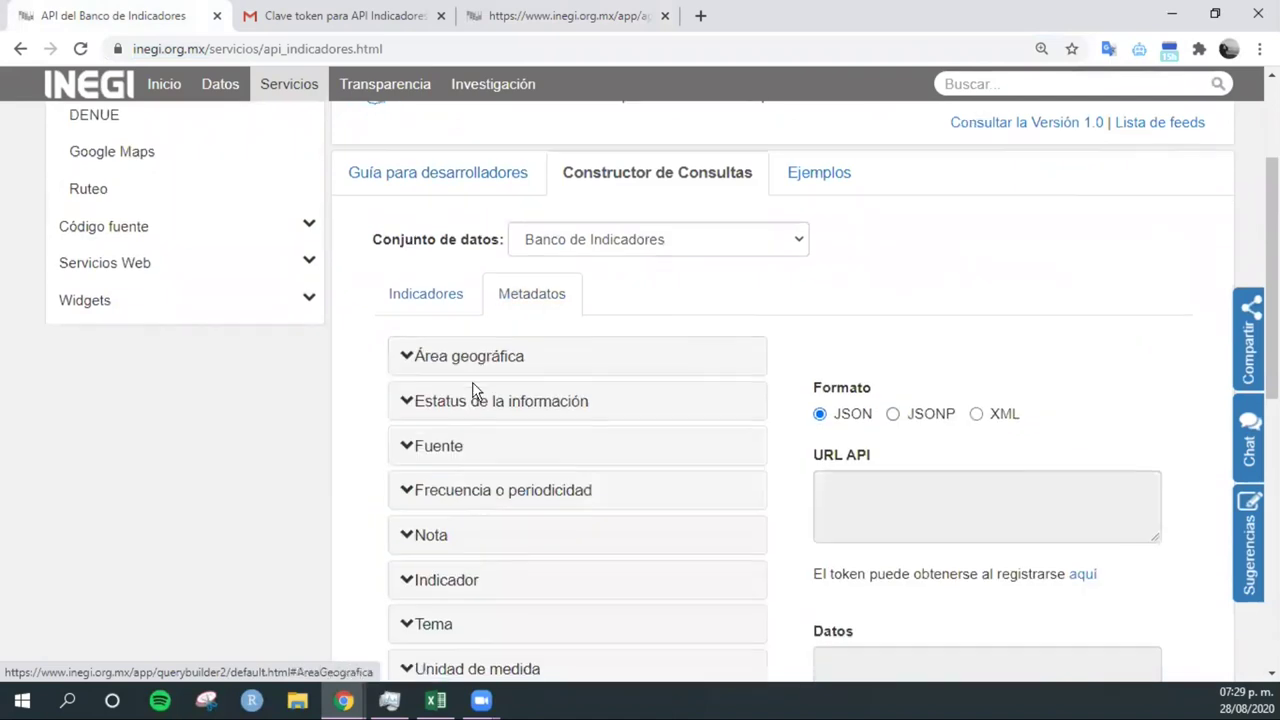
Expand Indicador > Población > Población and tick Población de 0 a 4 años
scroll(465, 393, "down", 2)
left_click(406, 400)
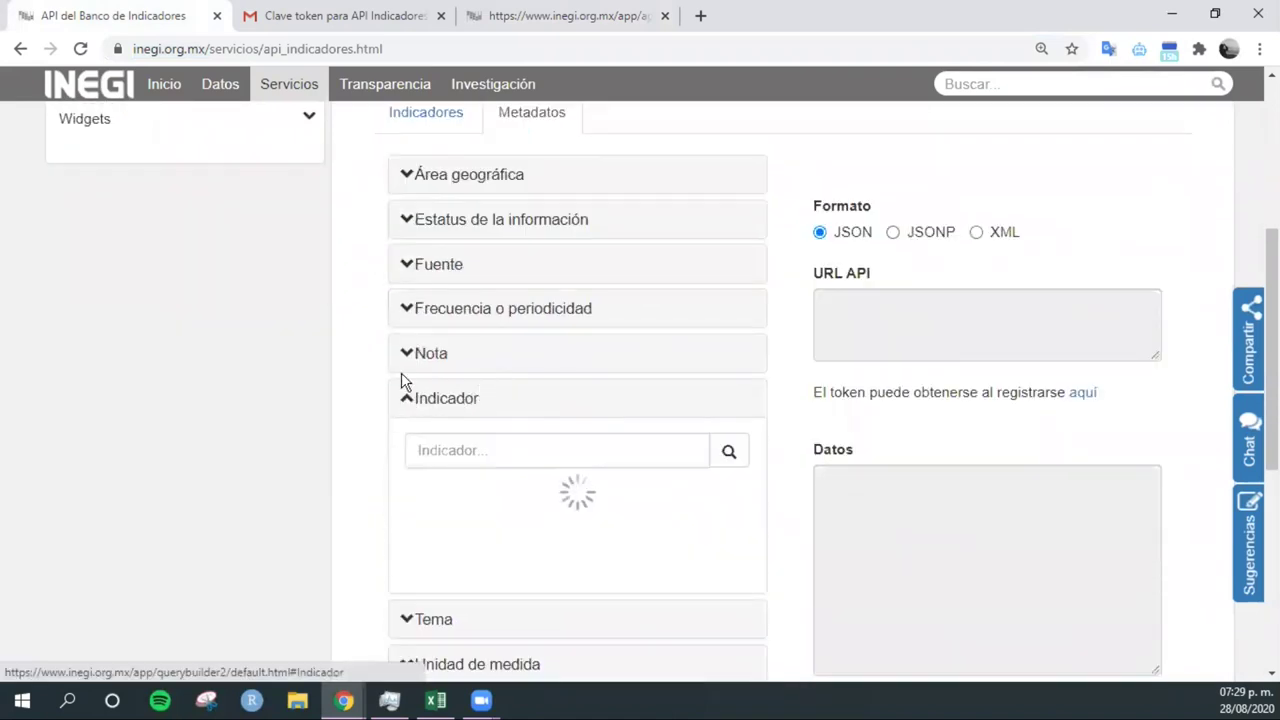
scroll(446, 412, "down", 2)
scroll(471, 486, "down", 1)
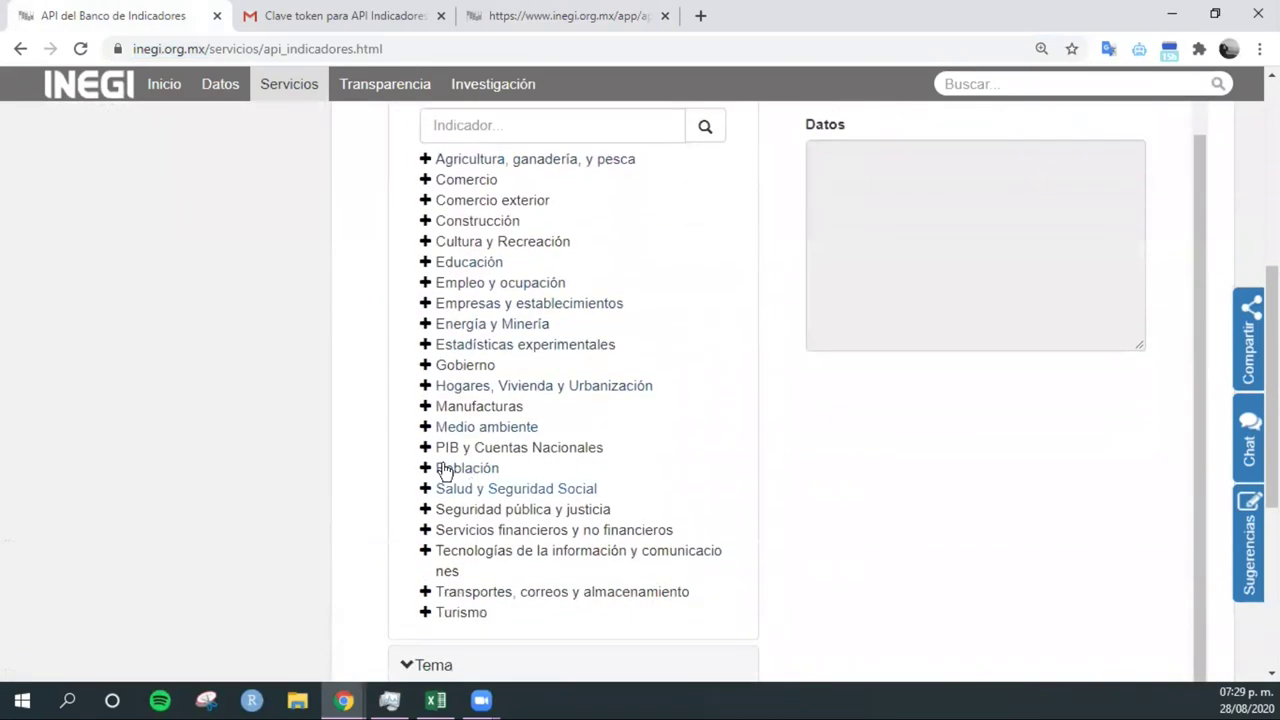
left_click(425, 468)
scroll(514, 446, "down", 1)
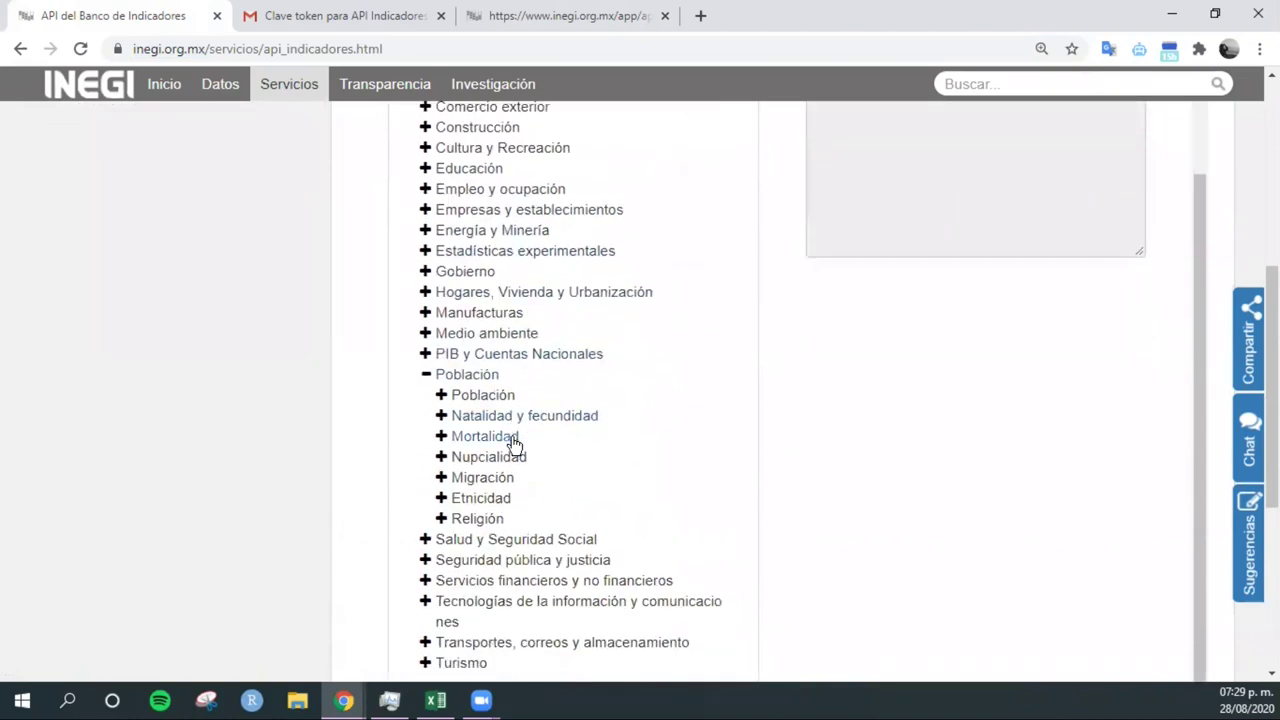
scroll(514, 444, "up", 2)
scroll(514, 444, "down", 1)
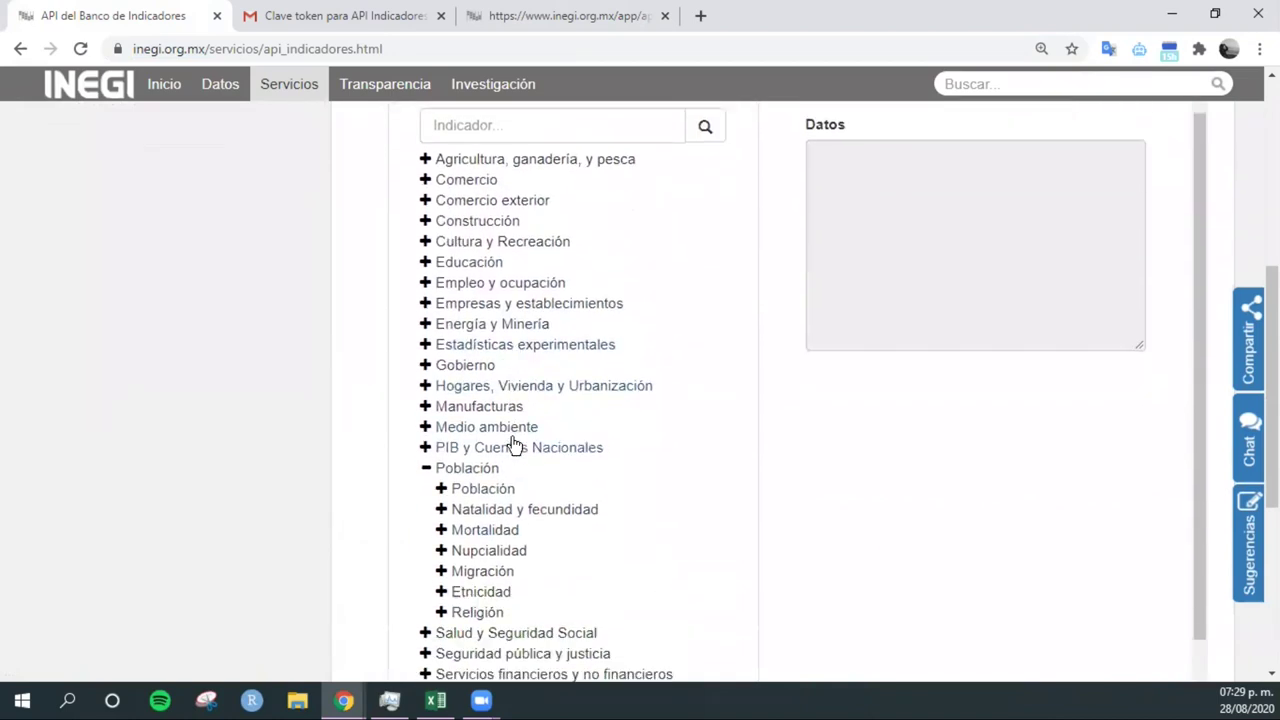
left_click(441, 488)
scroll(531, 434, "down", 2)
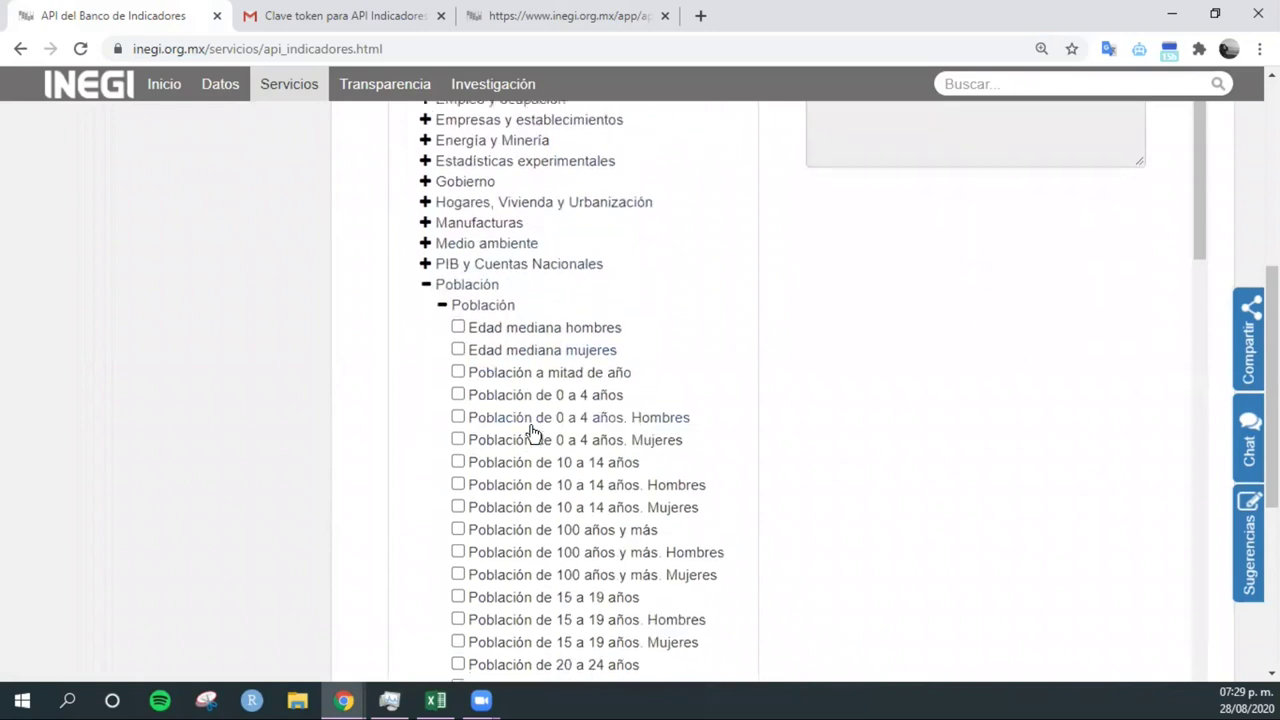
scroll(531, 434, "down", 1)
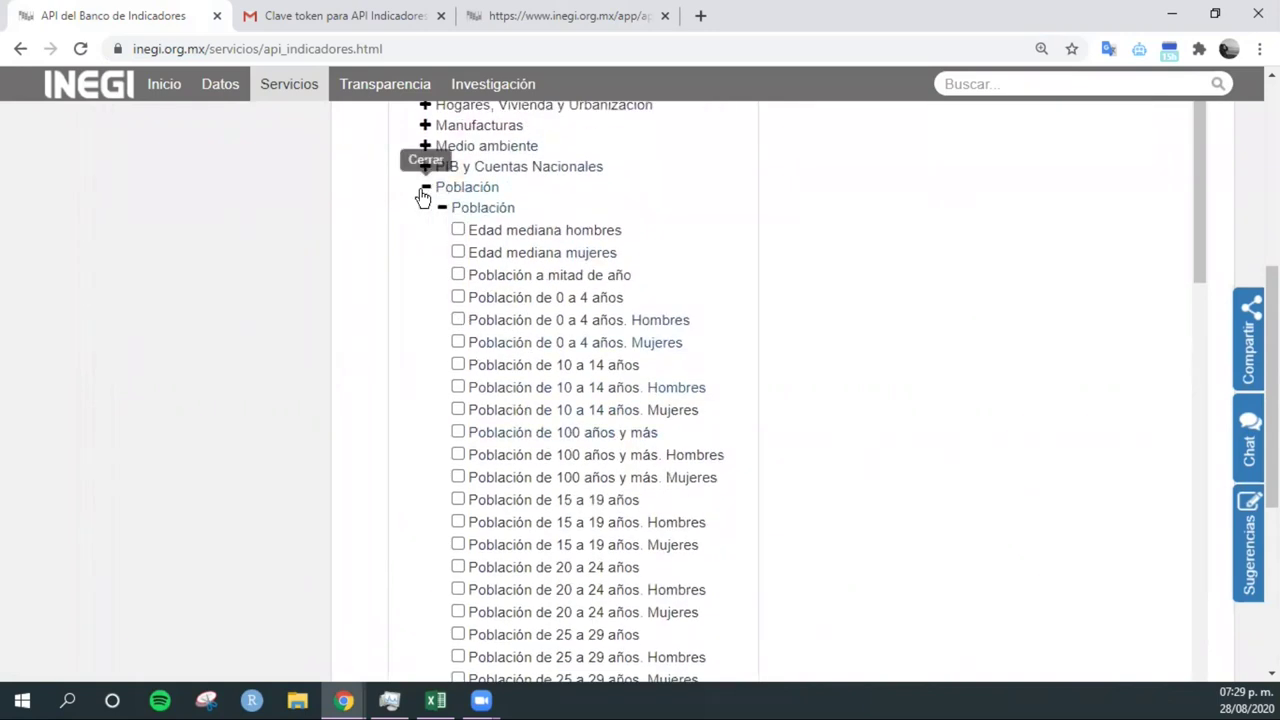
left_click(458, 298)
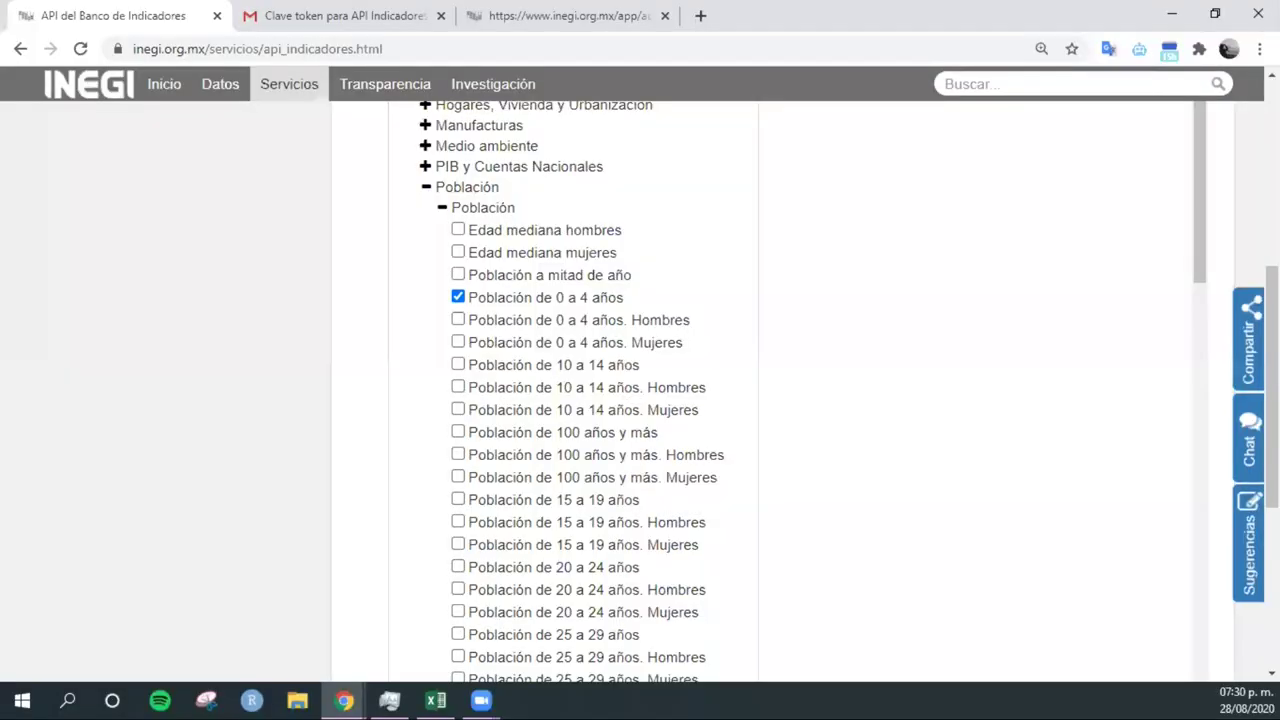
Add Población de 10 a 14 años, enlarge the URL API box and select the generated XML URL
left_click(457, 366)
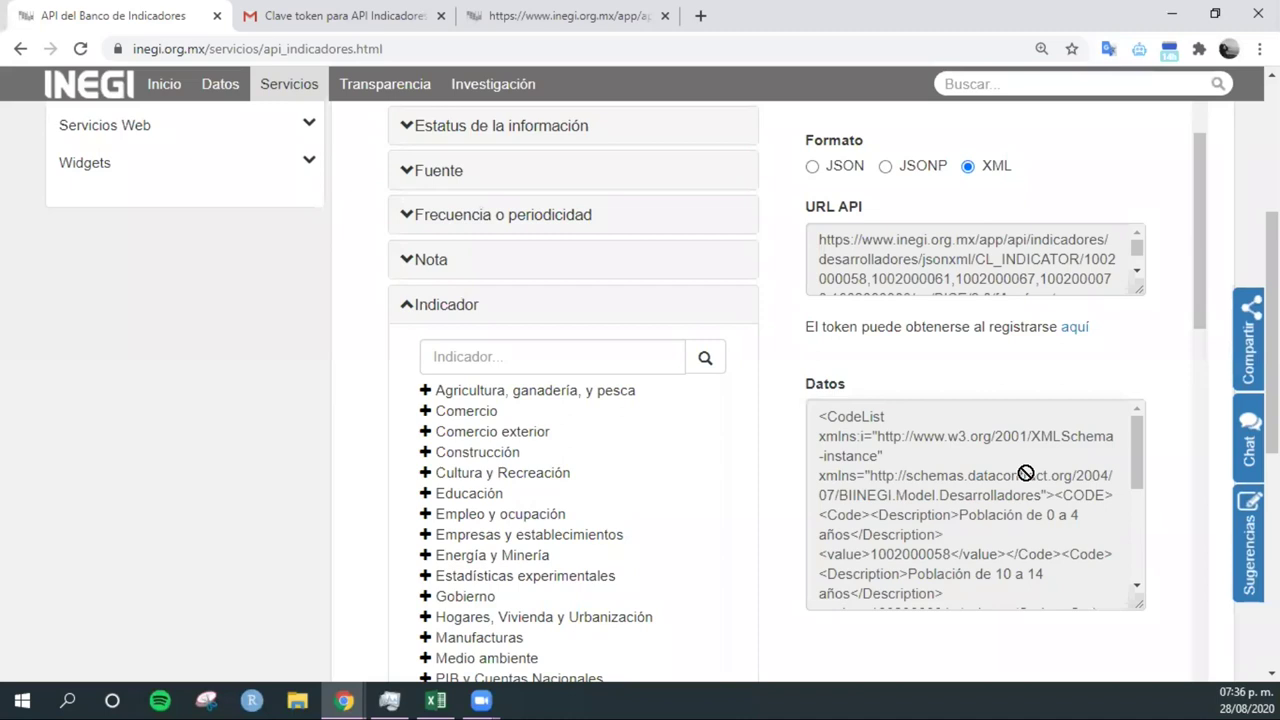
scroll(893, 204, "up", 1)
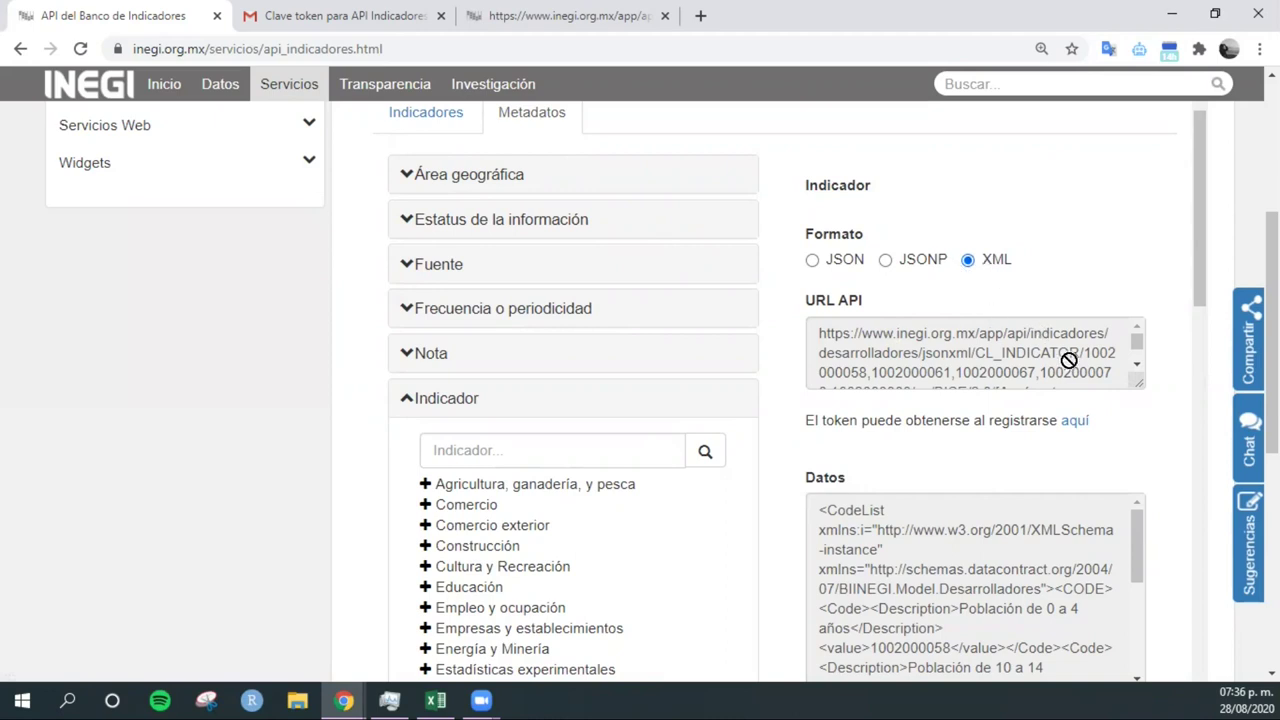
left_click_drag(1143, 383, 1148, 443)
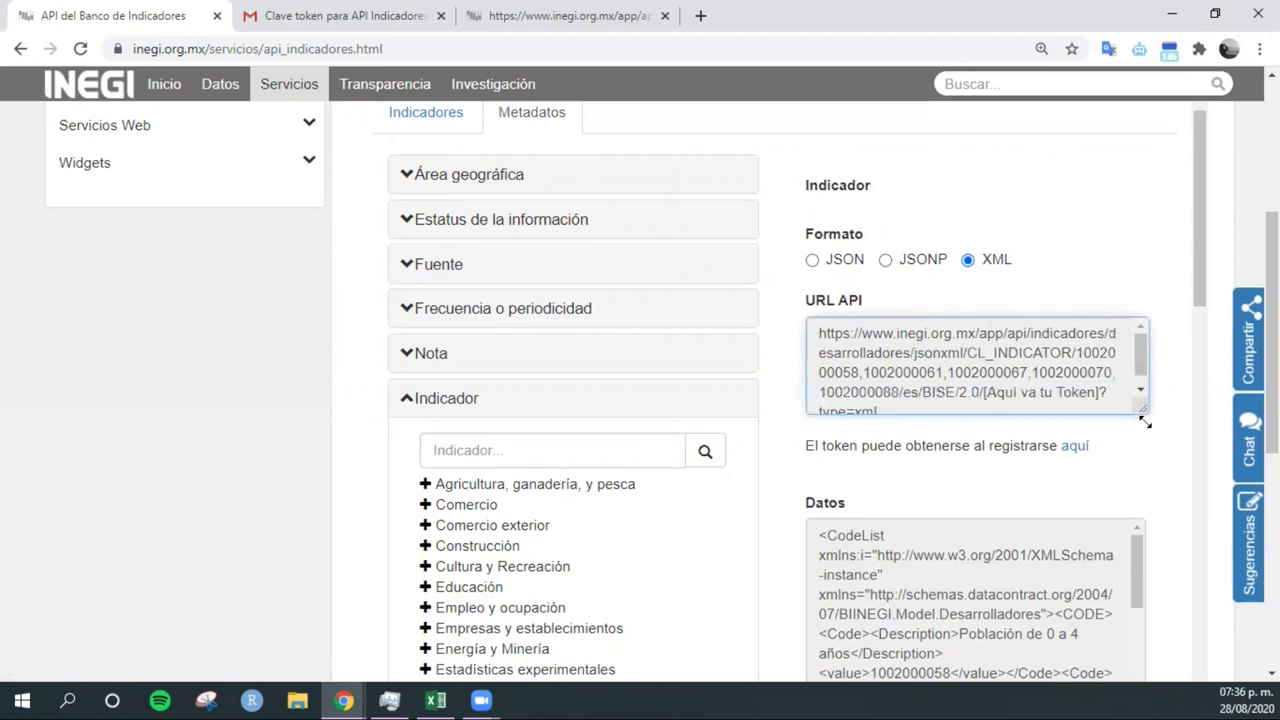
left_click_drag(1103, 398, 806, 333)
key("ctrl+c")
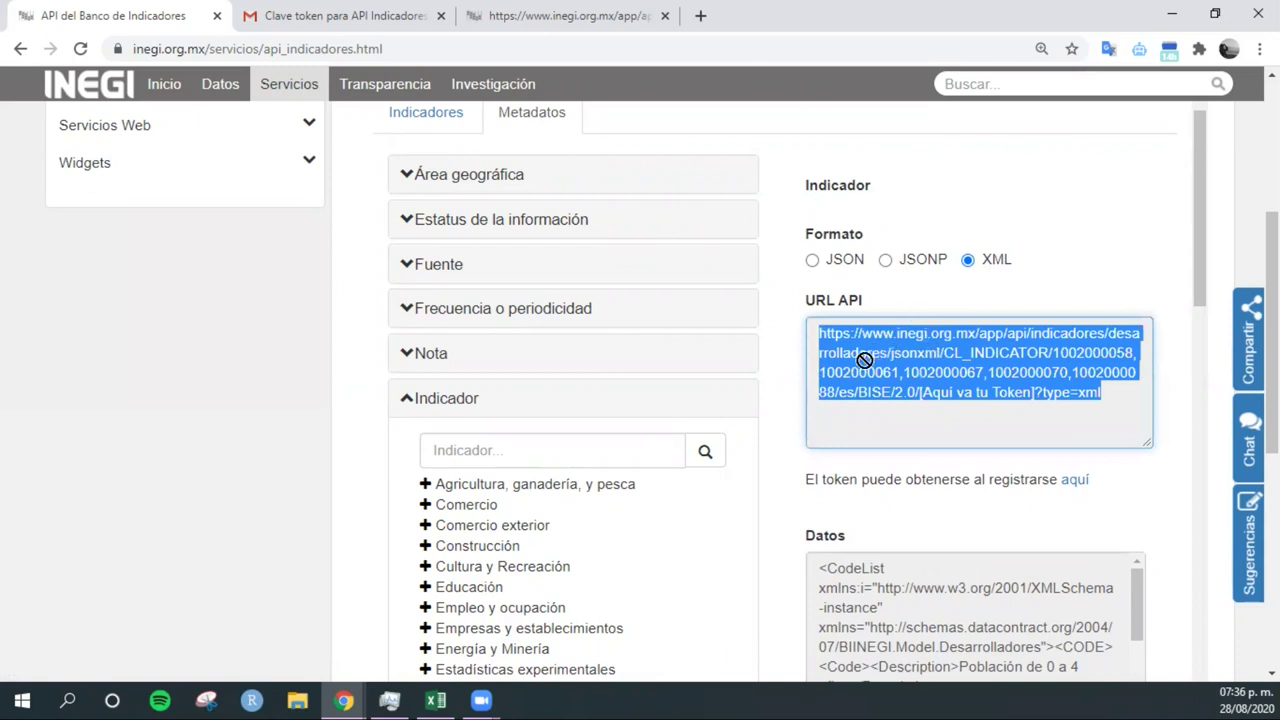
In a new tab, load the CL_INDICATOR URL with the API token from the e-mail filled in
left_click(697, 16)
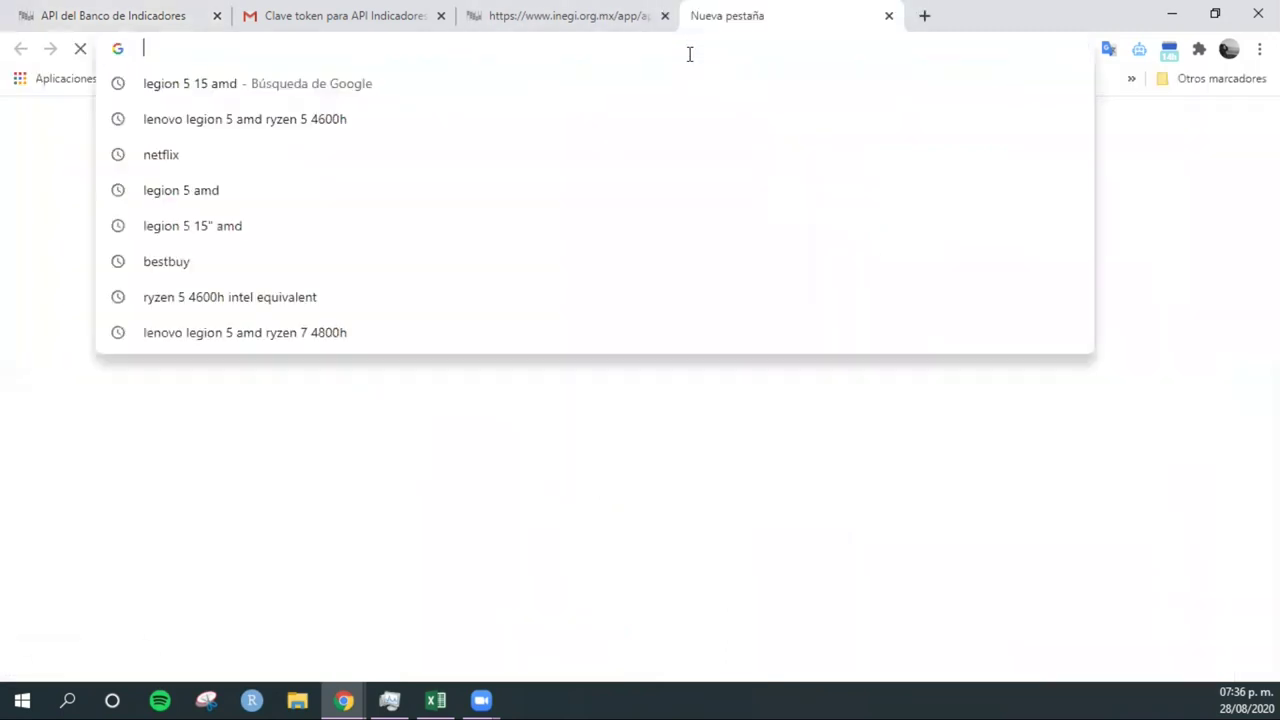
key("ctrl+v")
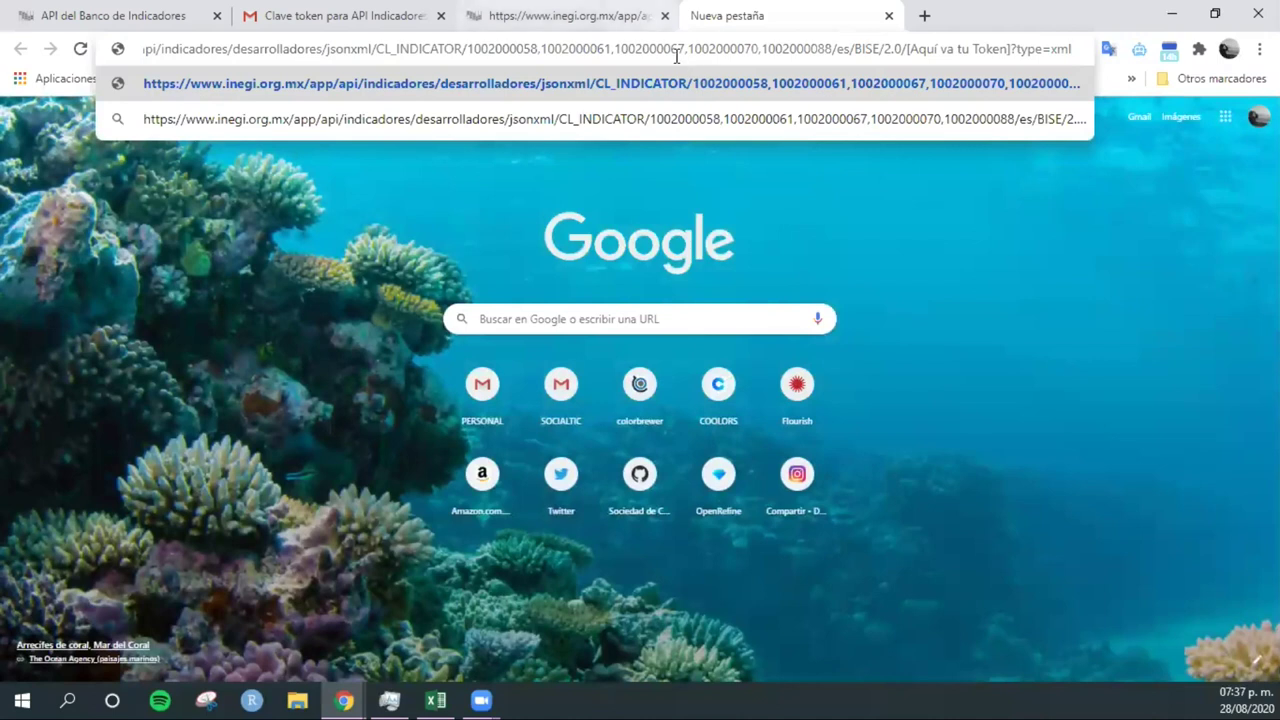
left_click_drag(1012, 49, 907, 50)
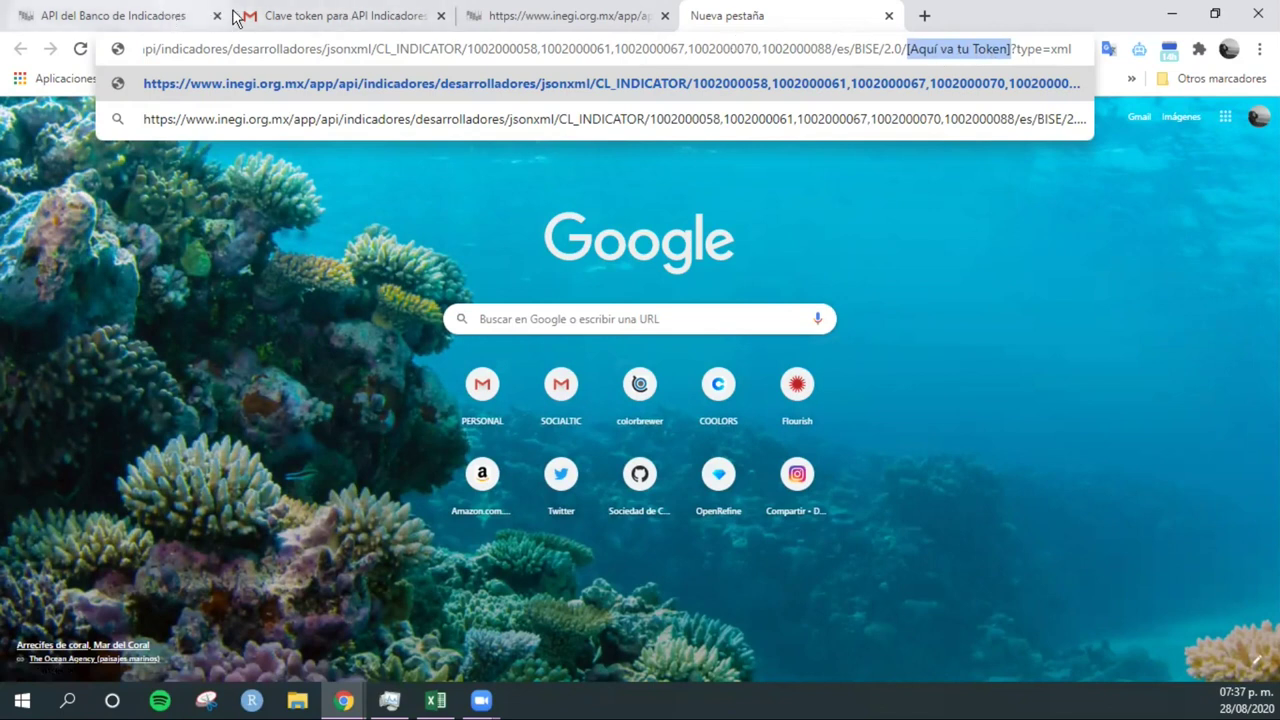
left_click(345, 15)
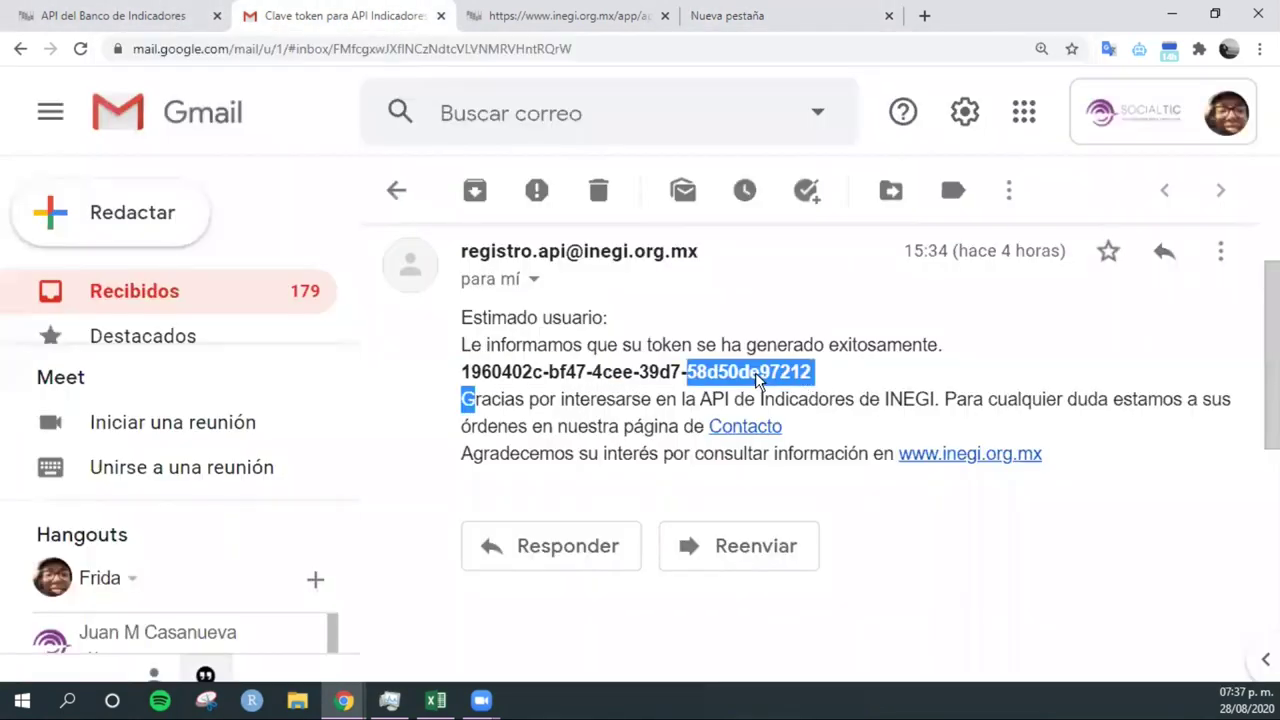
mouse_move(810, 375)
left_mouse_down()
mouse_move(470, 372)
mouse_move(812, 372)
left_mouse_up()
key("ctrl+c")
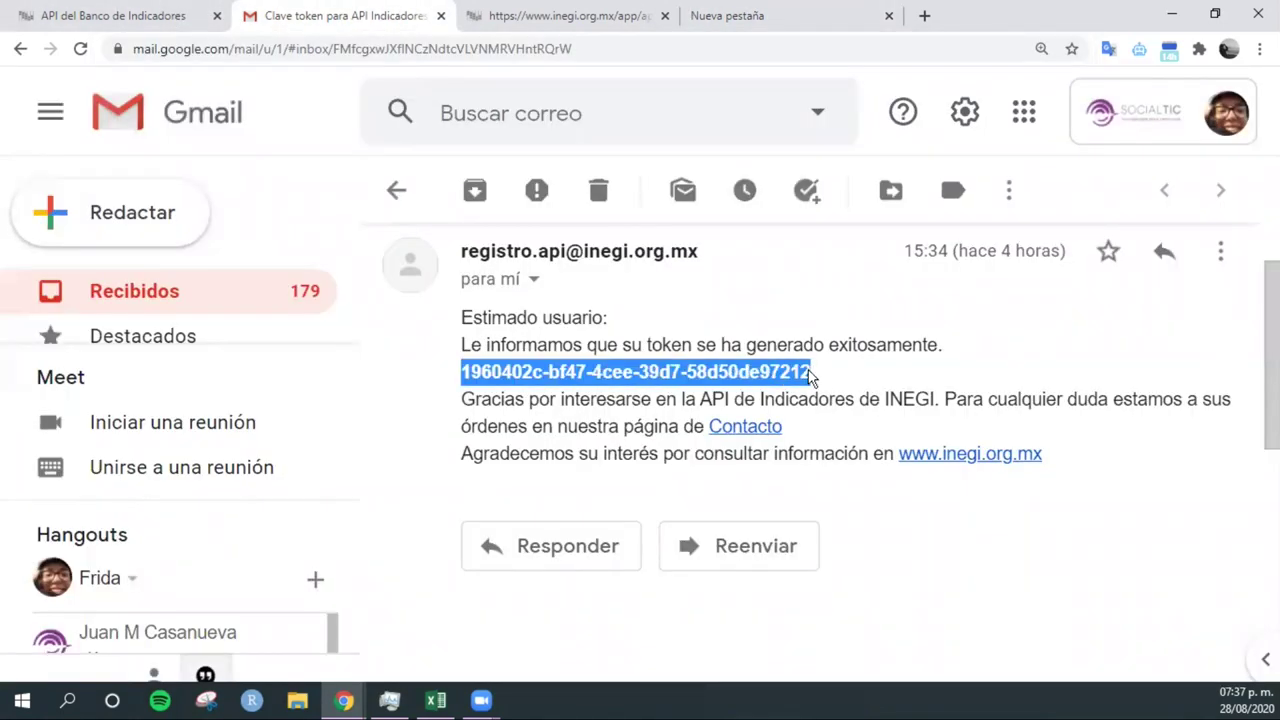
left_click(787, 18)
key("ctrl+v")
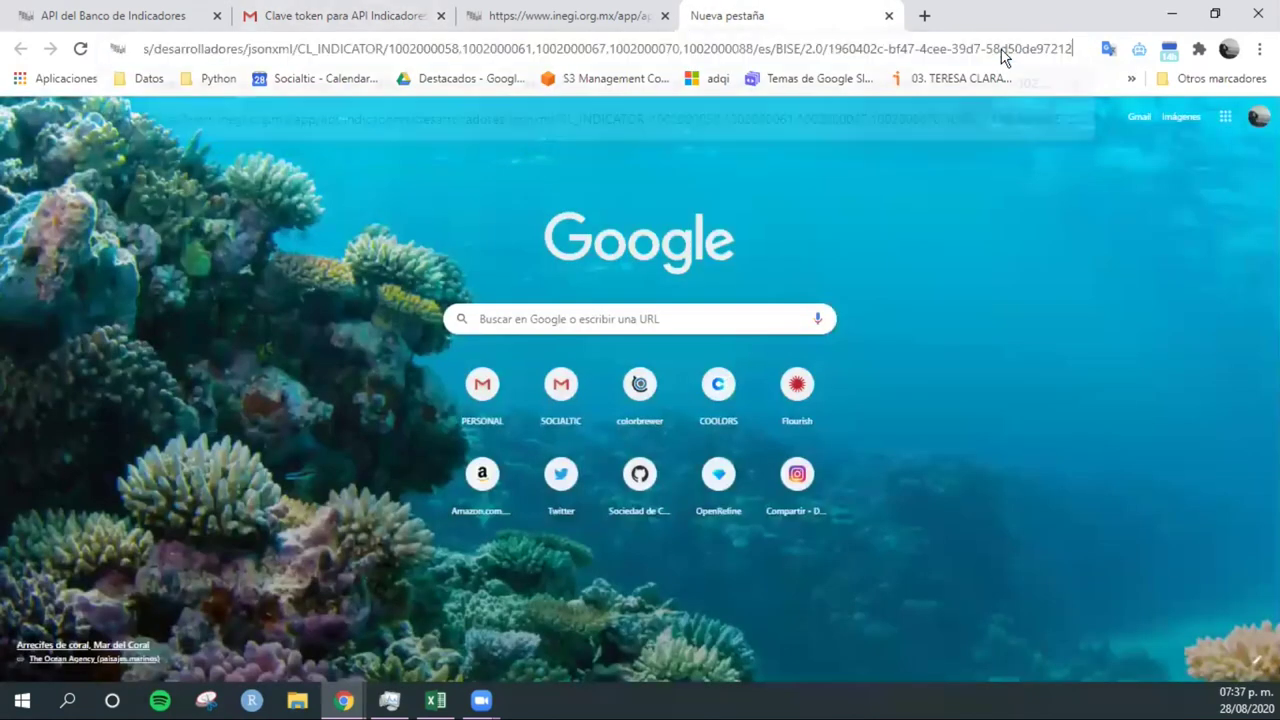
left_click(966, 90)
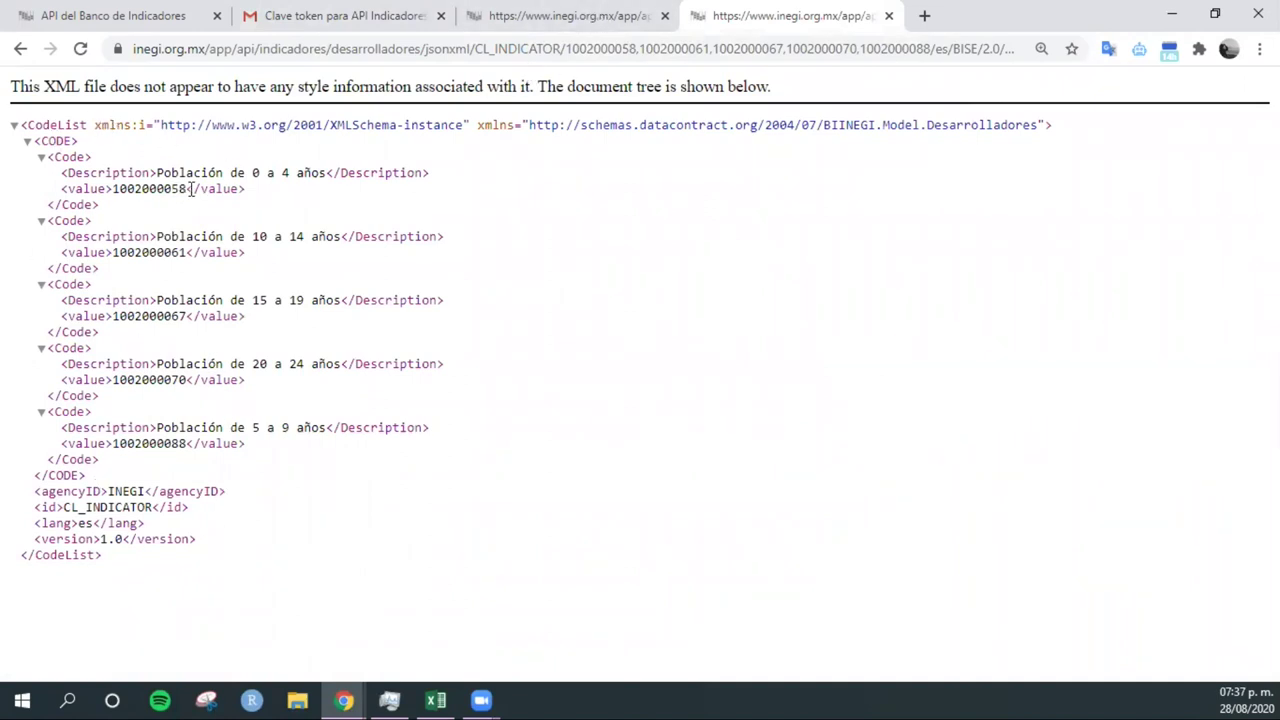
Inspect the indicator codes and descriptions in the XML and select the full page address
mouse_move(188, 189)
left_mouse_down()
mouse_move(150, 190)
mouse_move(311, 172)
left_mouse_up()
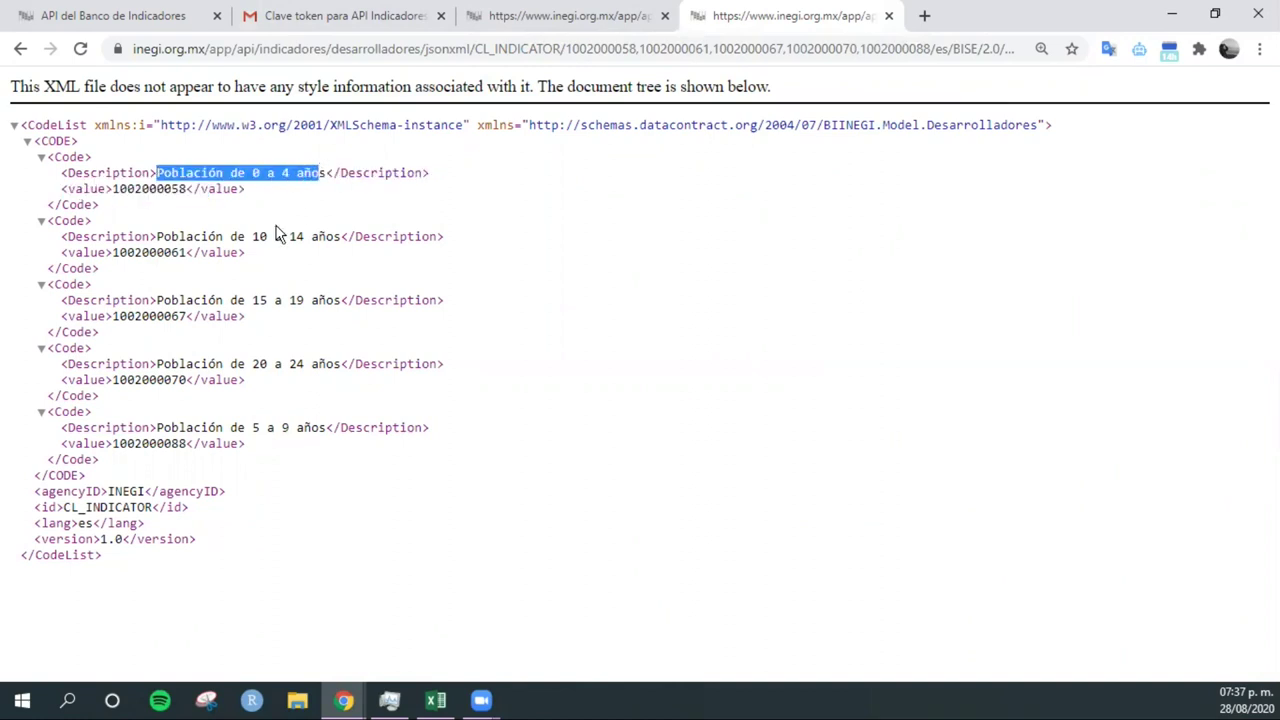
left_click_drag(187, 252, 174, 251)
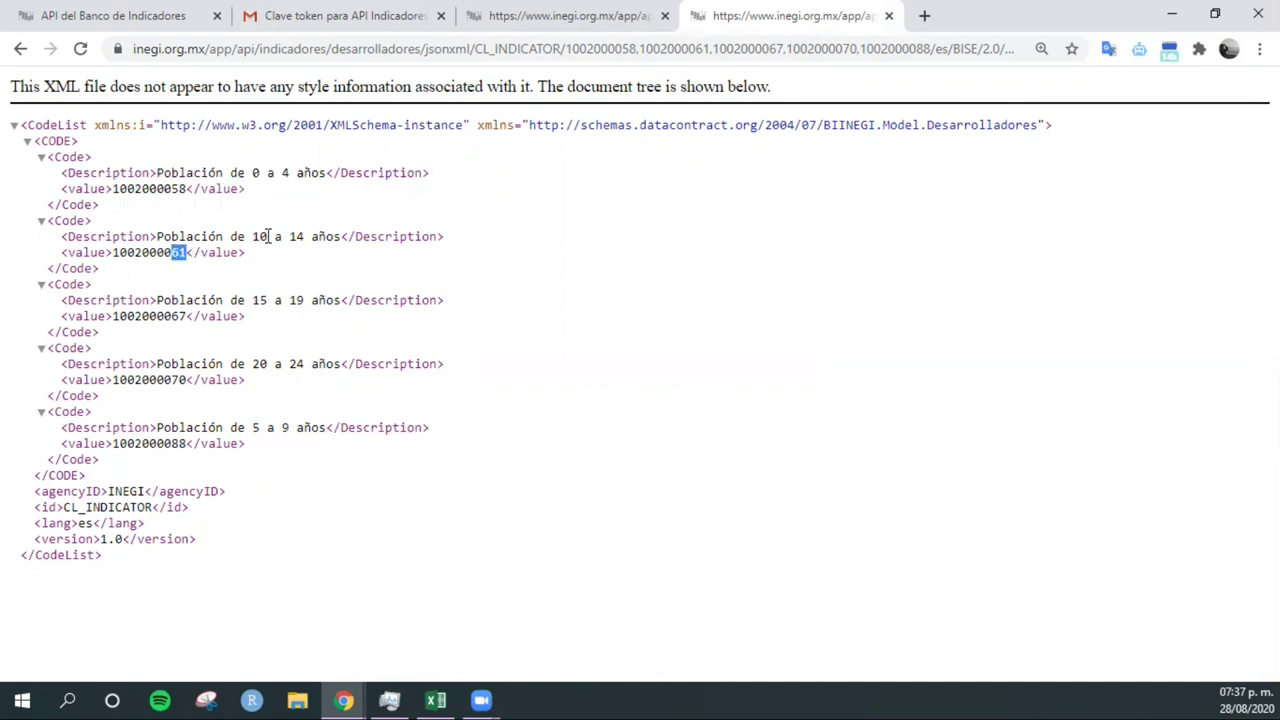
left_click_drag(252, 237, 61, 237)
left_click(366, 50)
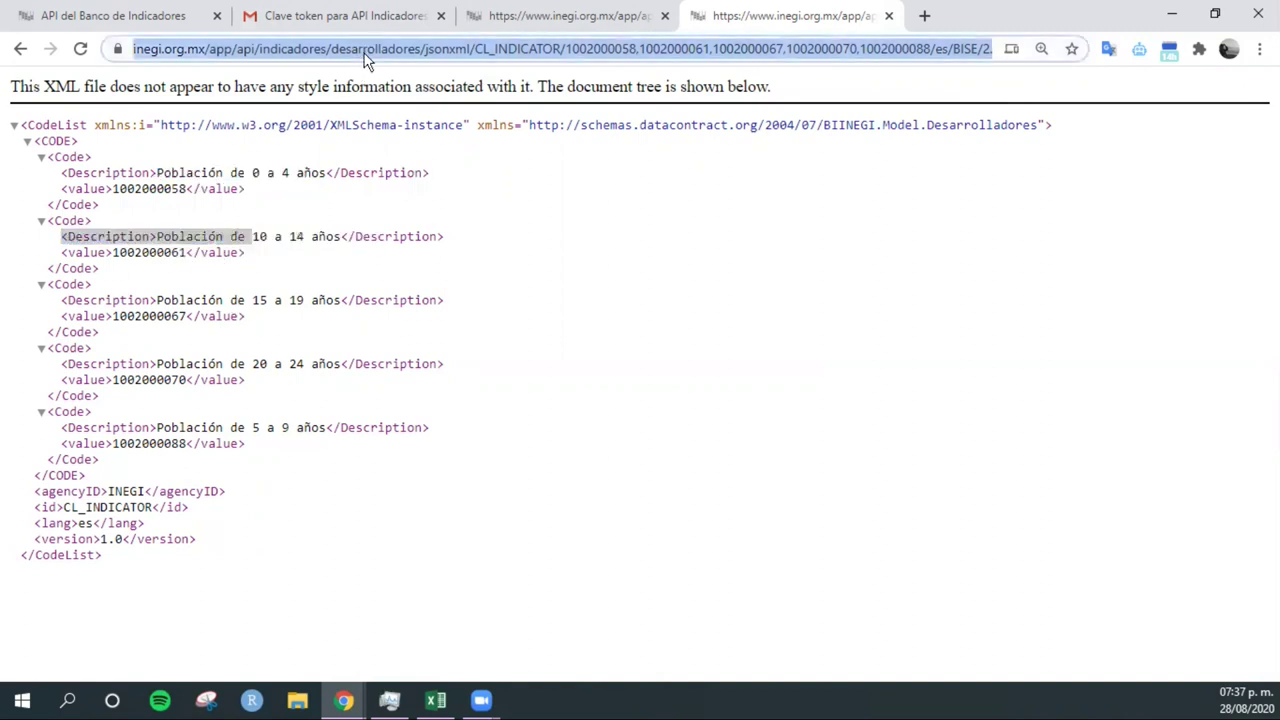
left_click(435, 700)
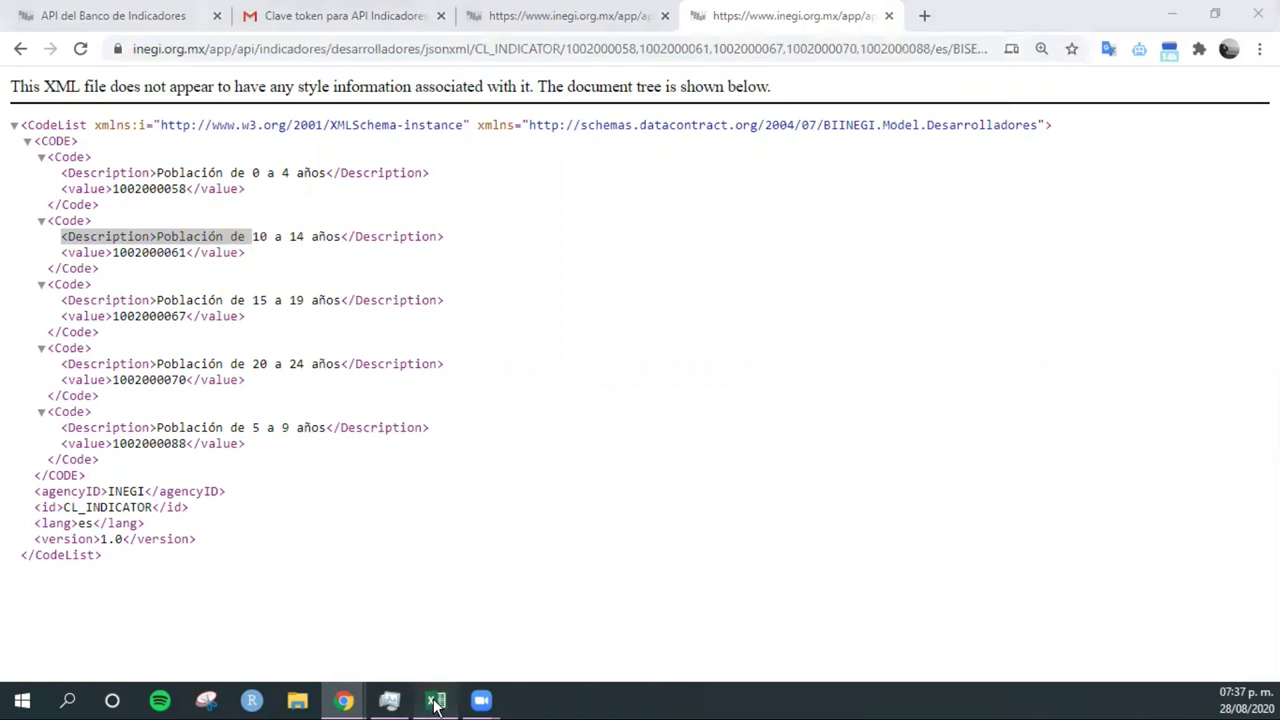
Add a new blank sheet Hoja2 and start a web query from Datos > Desde web
left_click(87, 405)
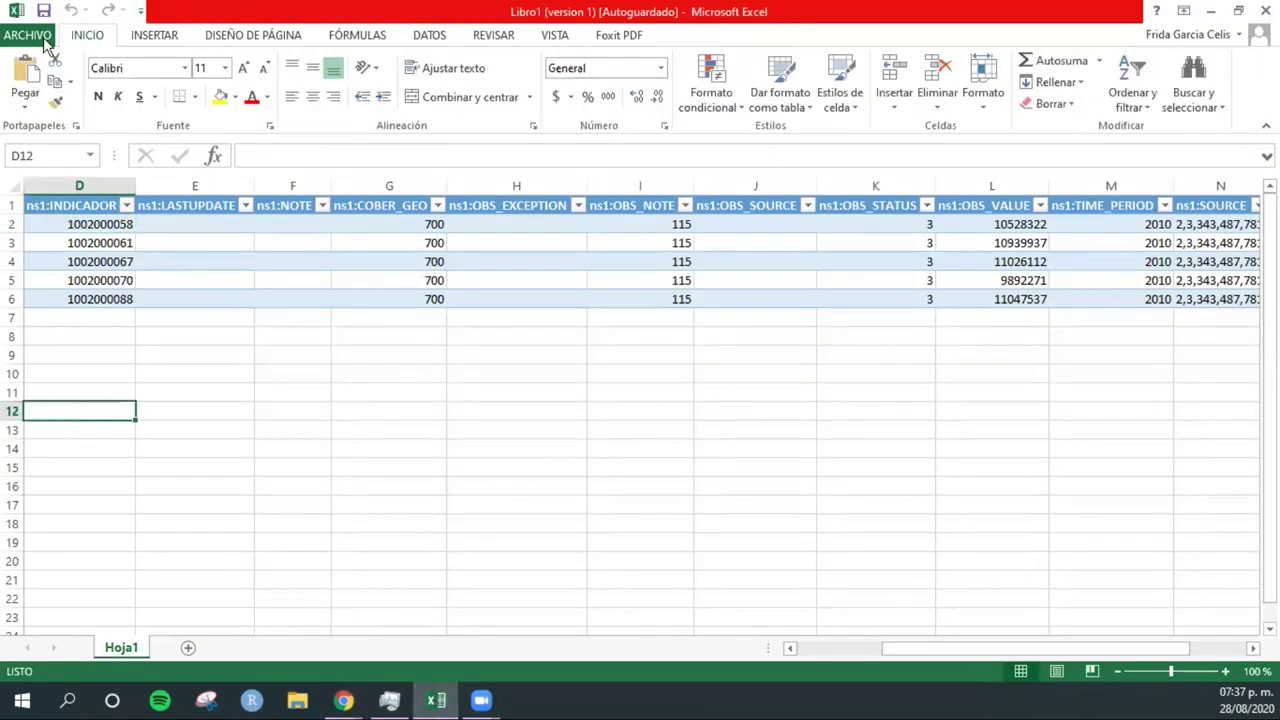
left_click(187, 648)
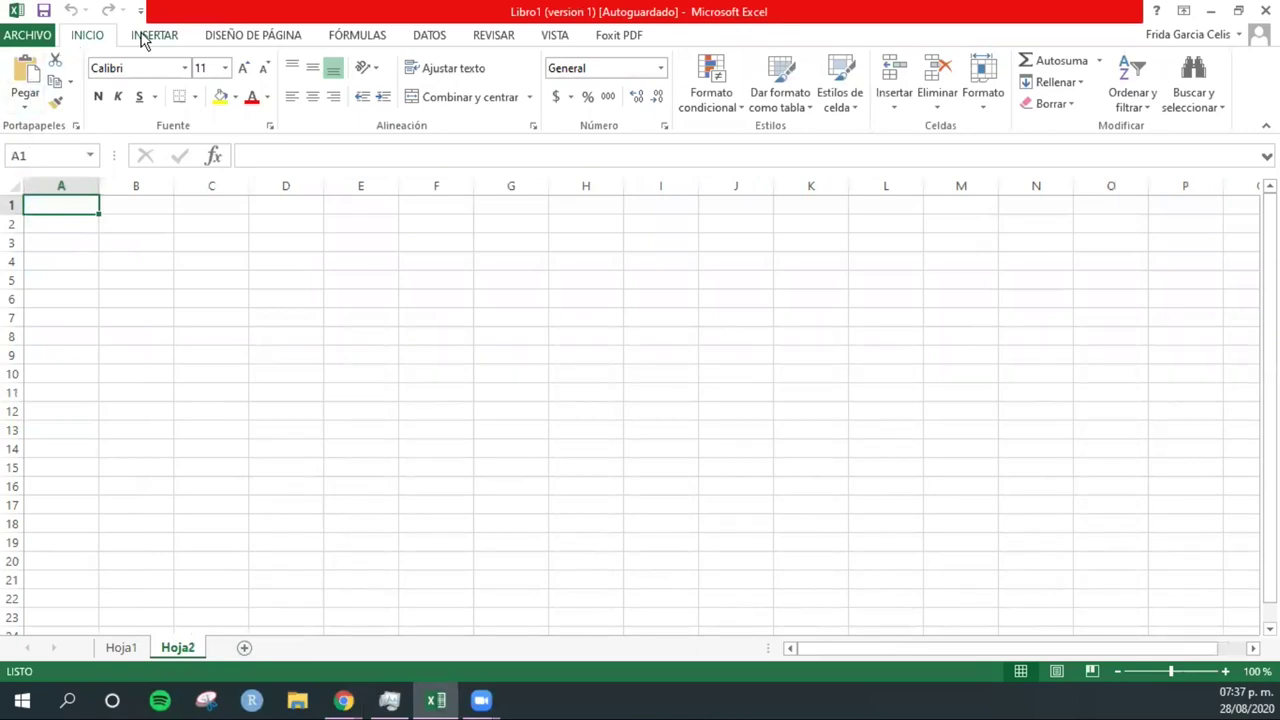
left_click(150, 36)
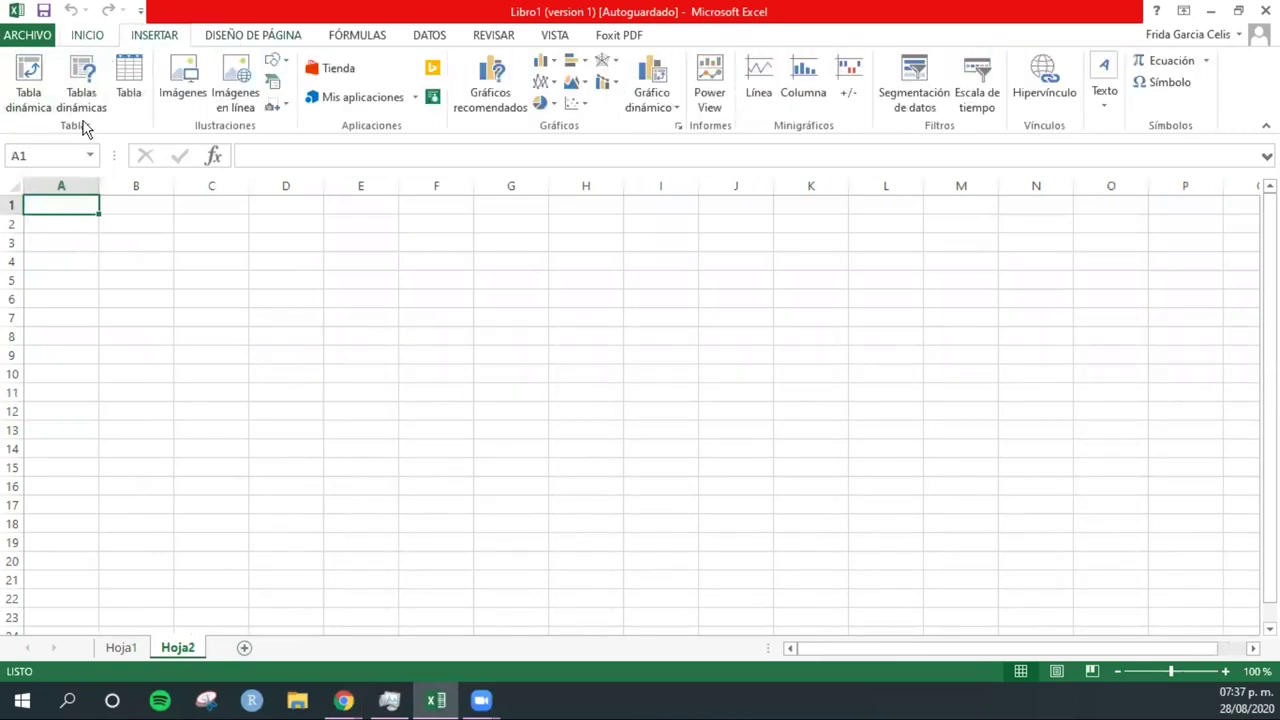
left_click(430, 37)
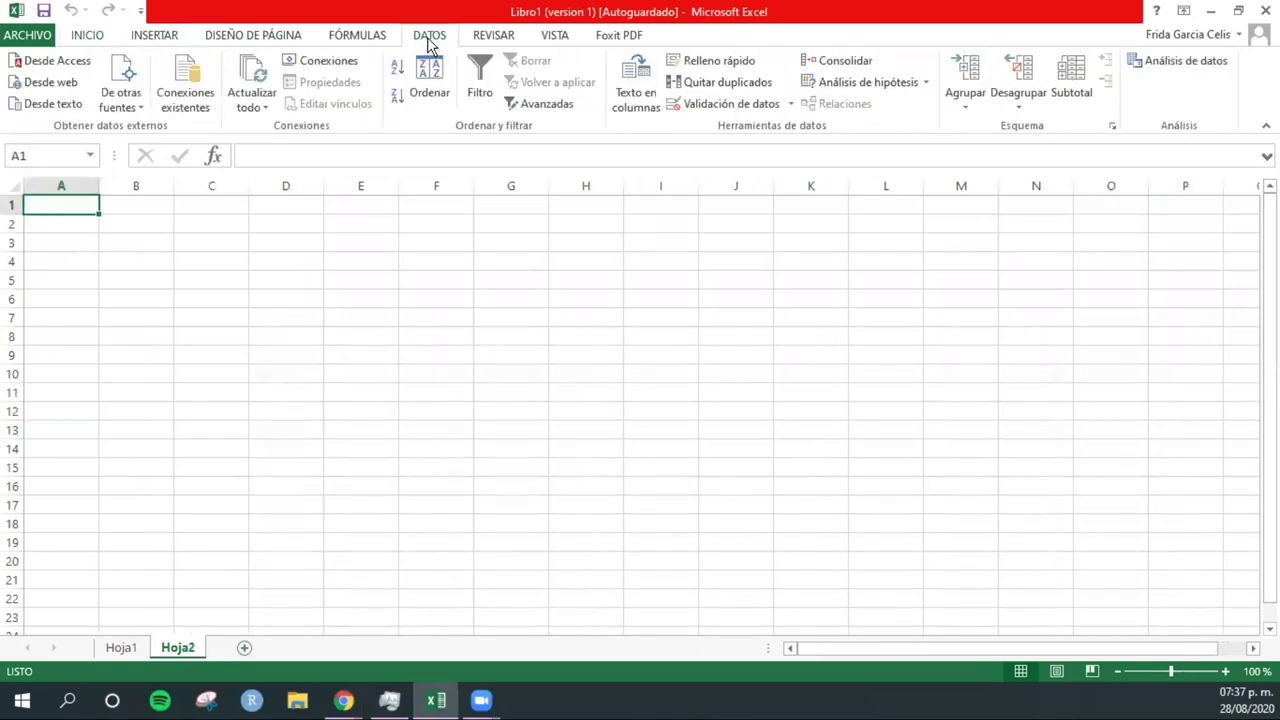
left_click(60, 89)
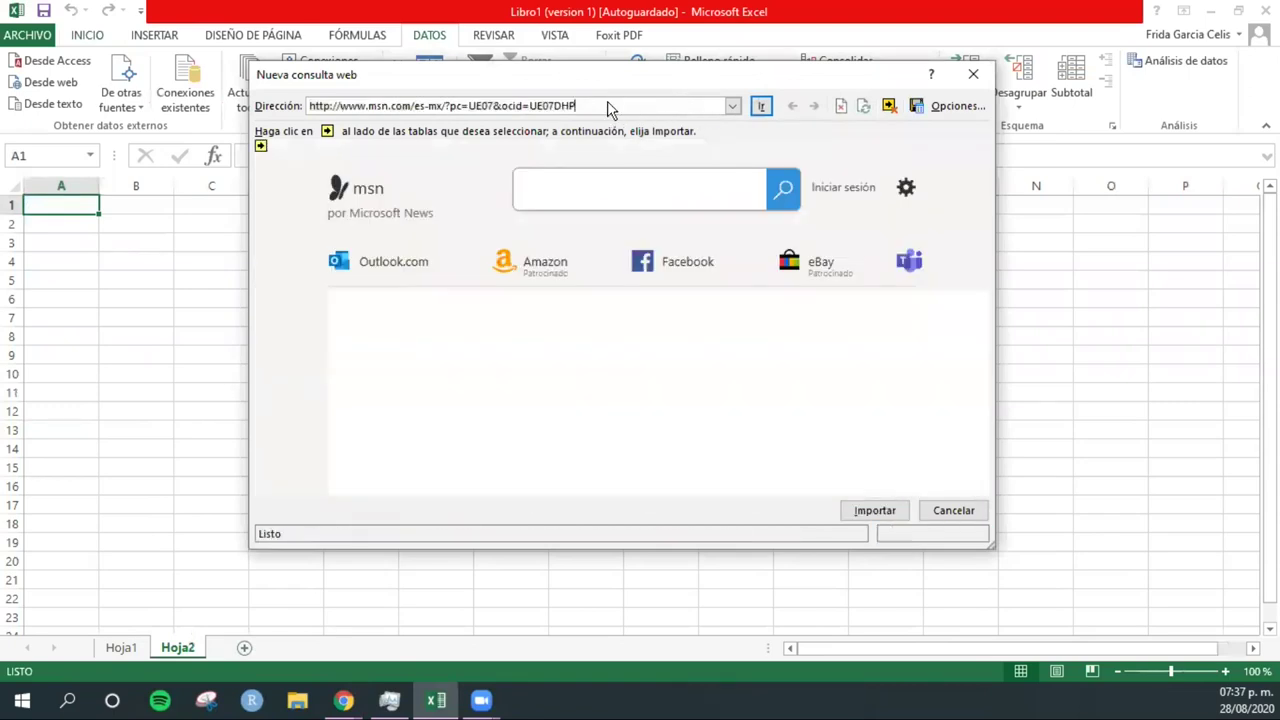
Replace the default query address with the pasted INEGI CL_INDICATOR URL and load it
left_click_drag(606, 106, 357, 106)
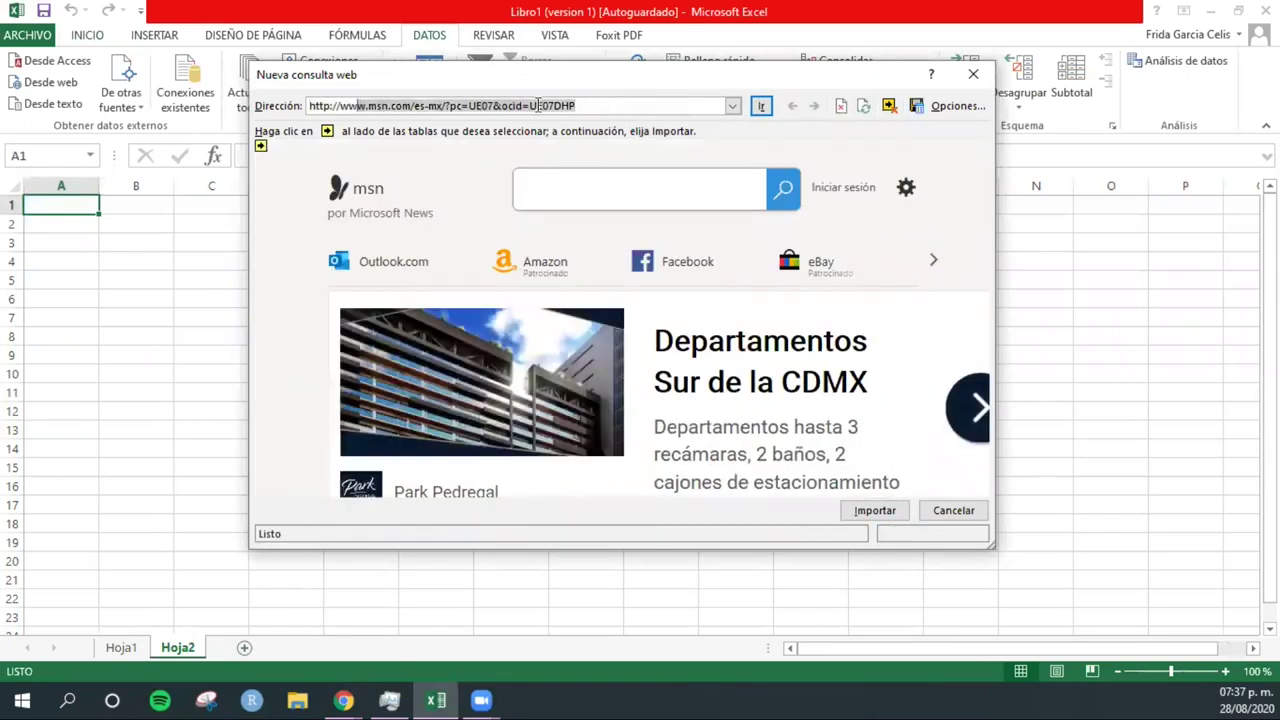
left_click_drag(577, 106, 313, 104)
type("h")
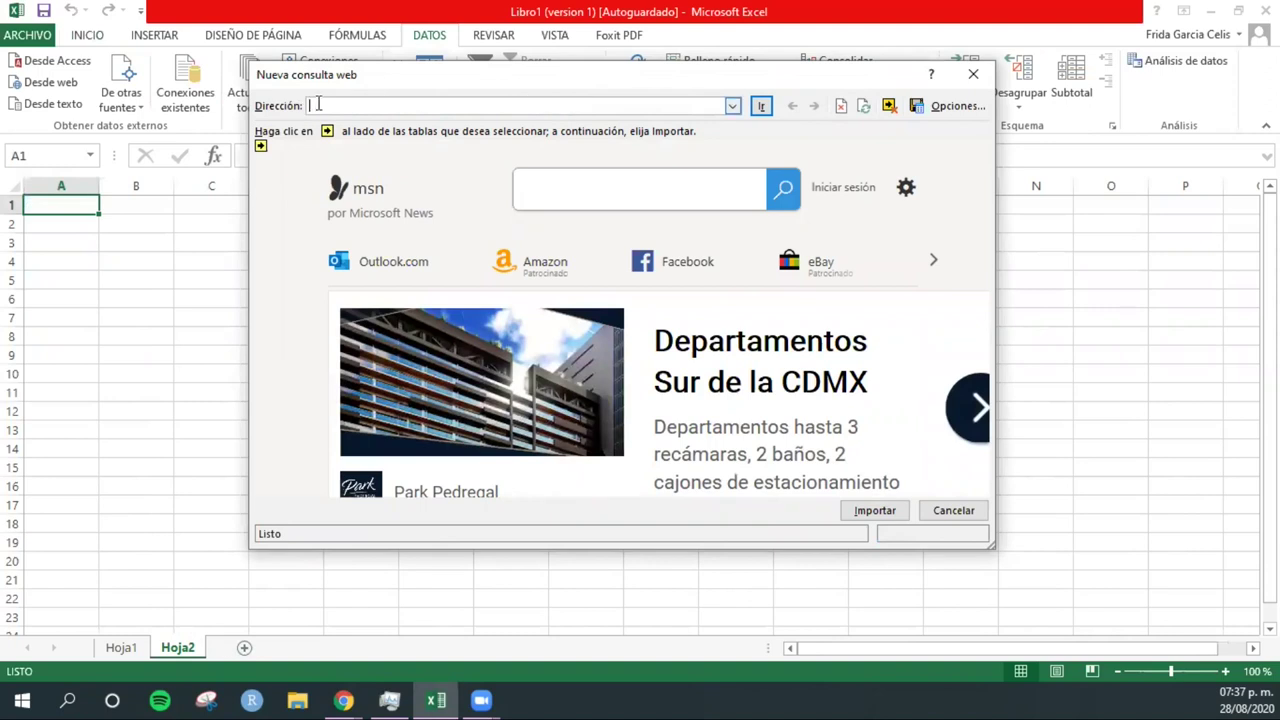
right_click(316, 106)
left_click(366, 157)
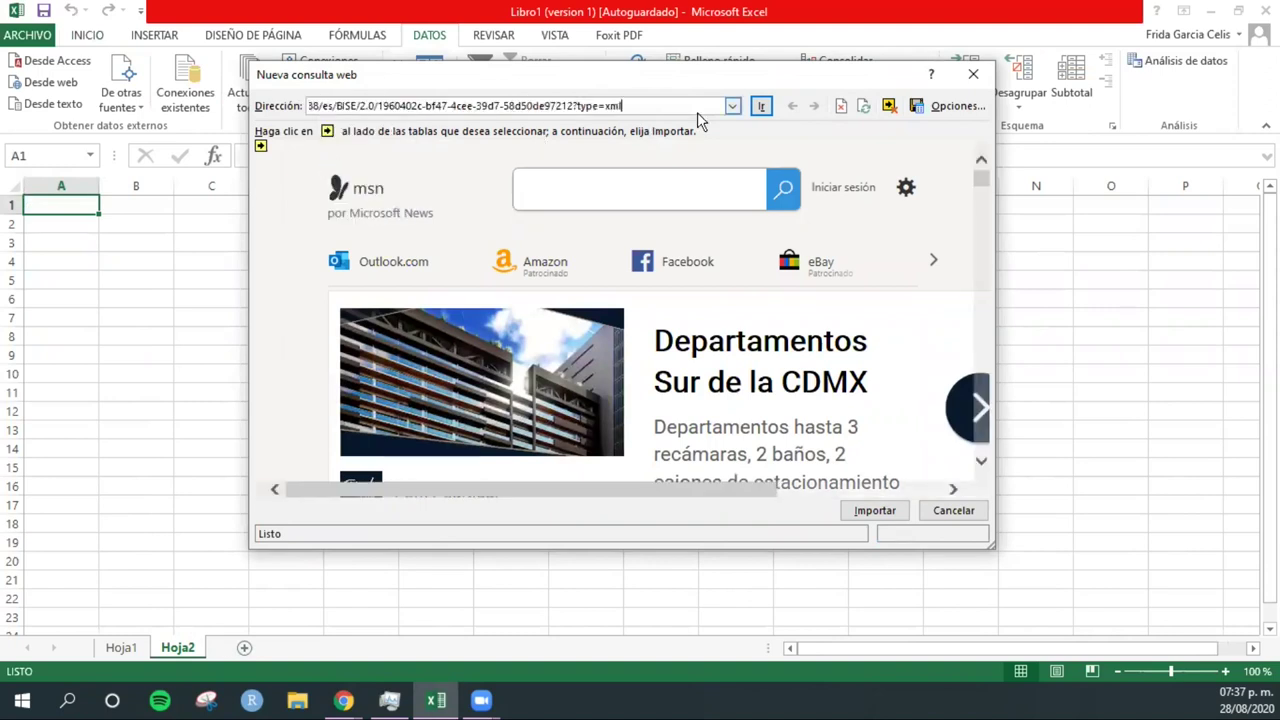
left_click(761, 106)
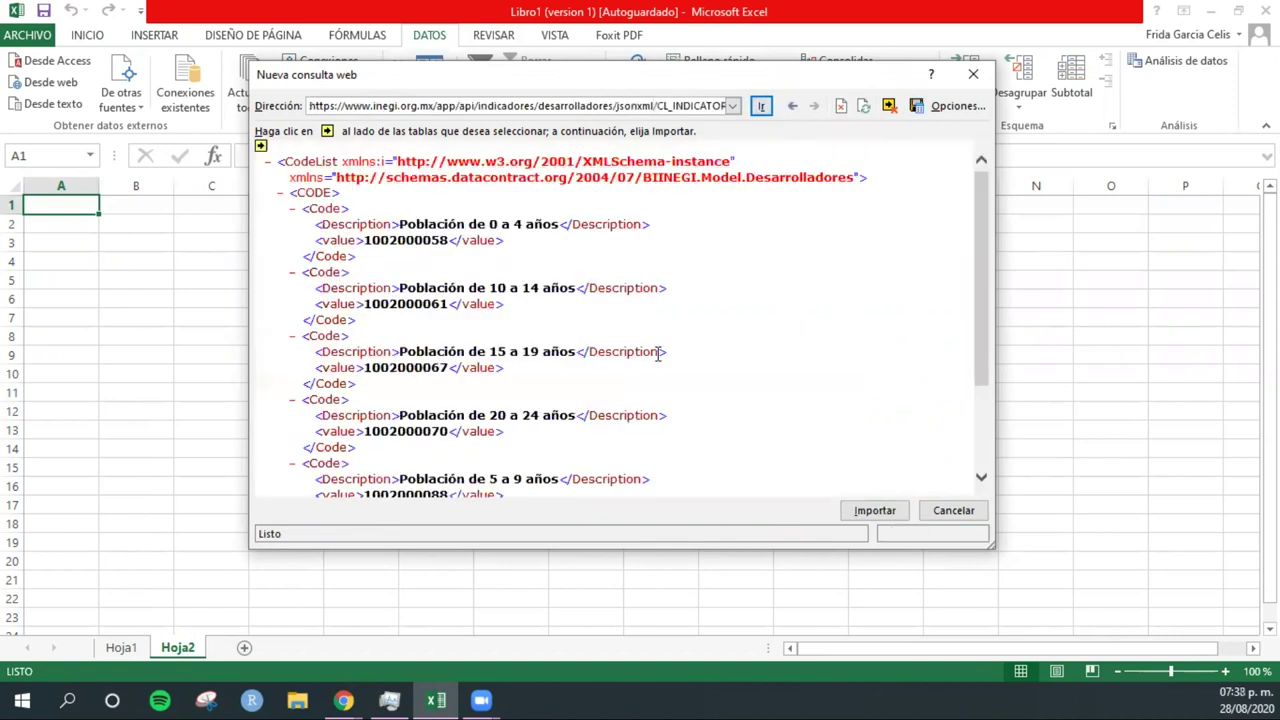
Import the loaded indicator-description XML into Hoja2 as a table at $A$1
scroll(523, 391, "down", 2)
scroll(527, 394, "up", 2)
scroll(711, 341, "down", 1)
scroll(711, 341, "down", 1)
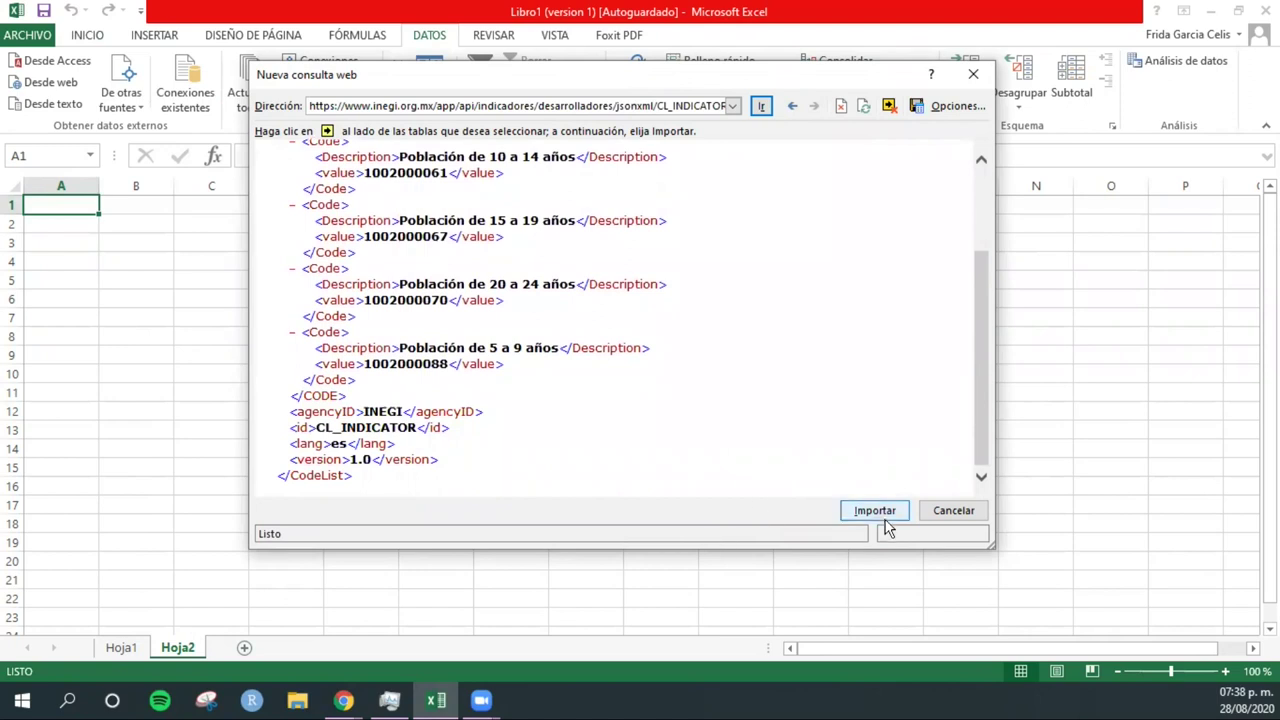
left_click(877, 514)
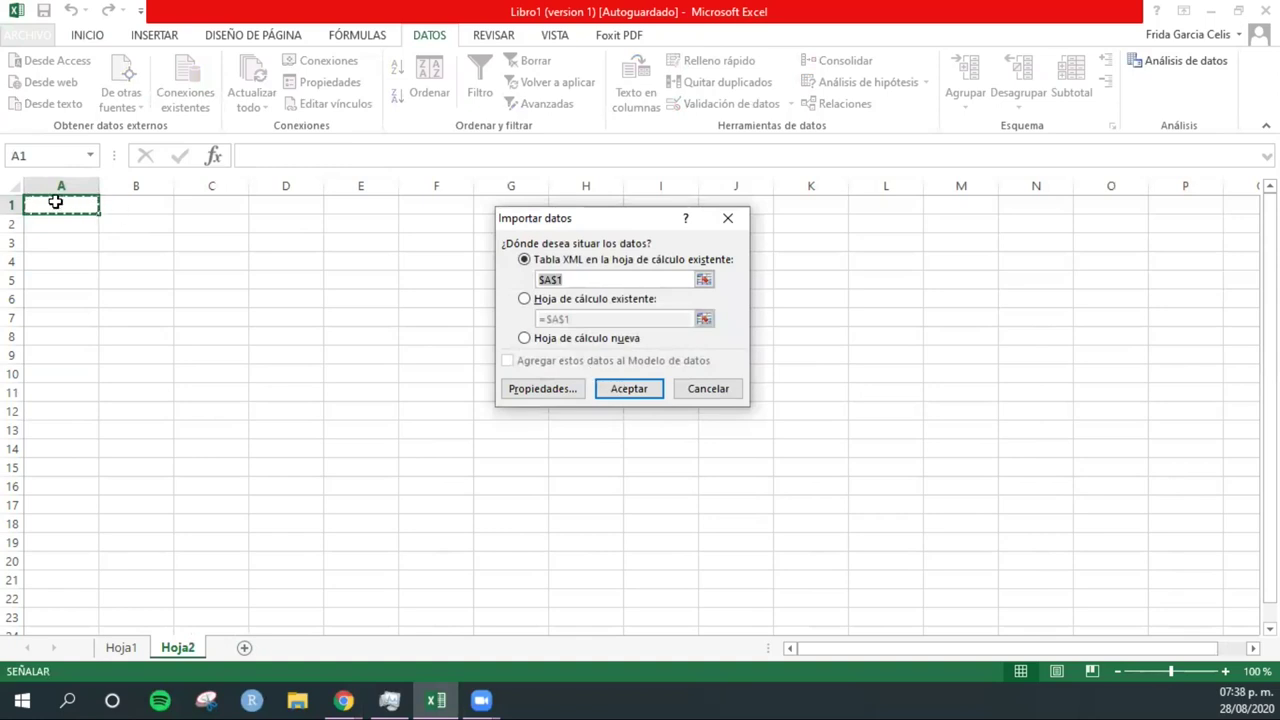
left_click(618, 390)
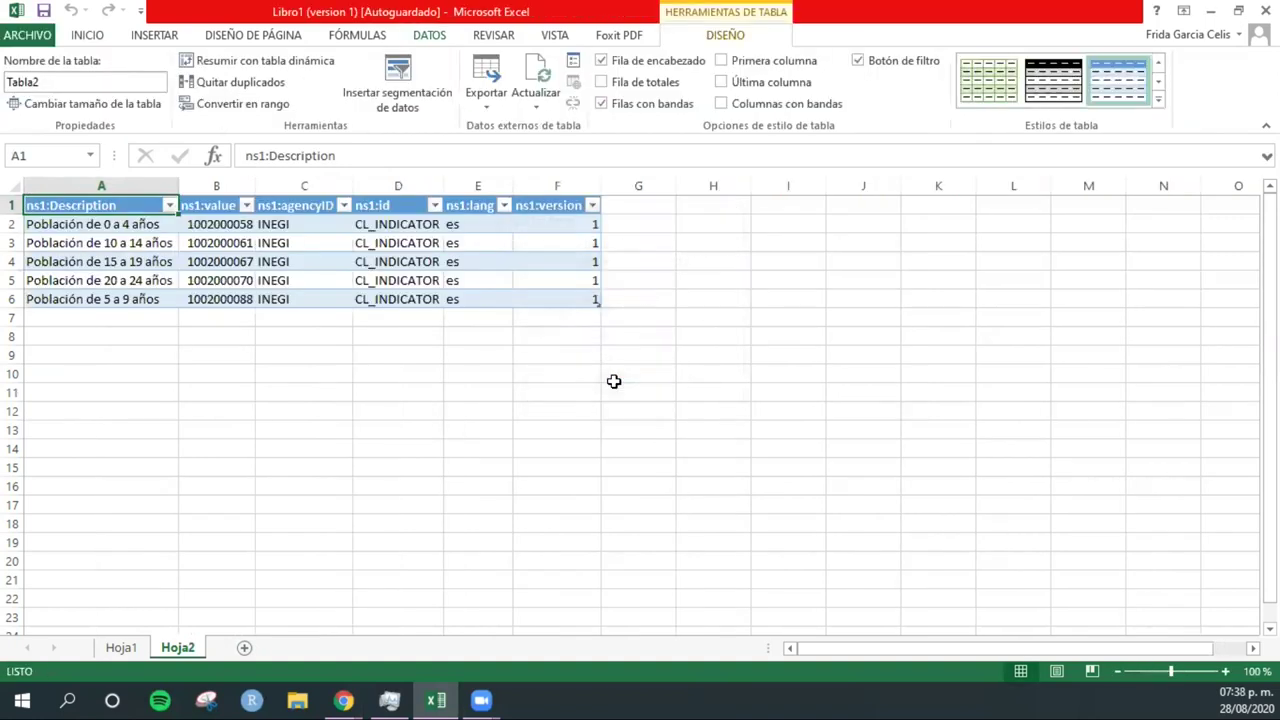
left_click(209, 372)
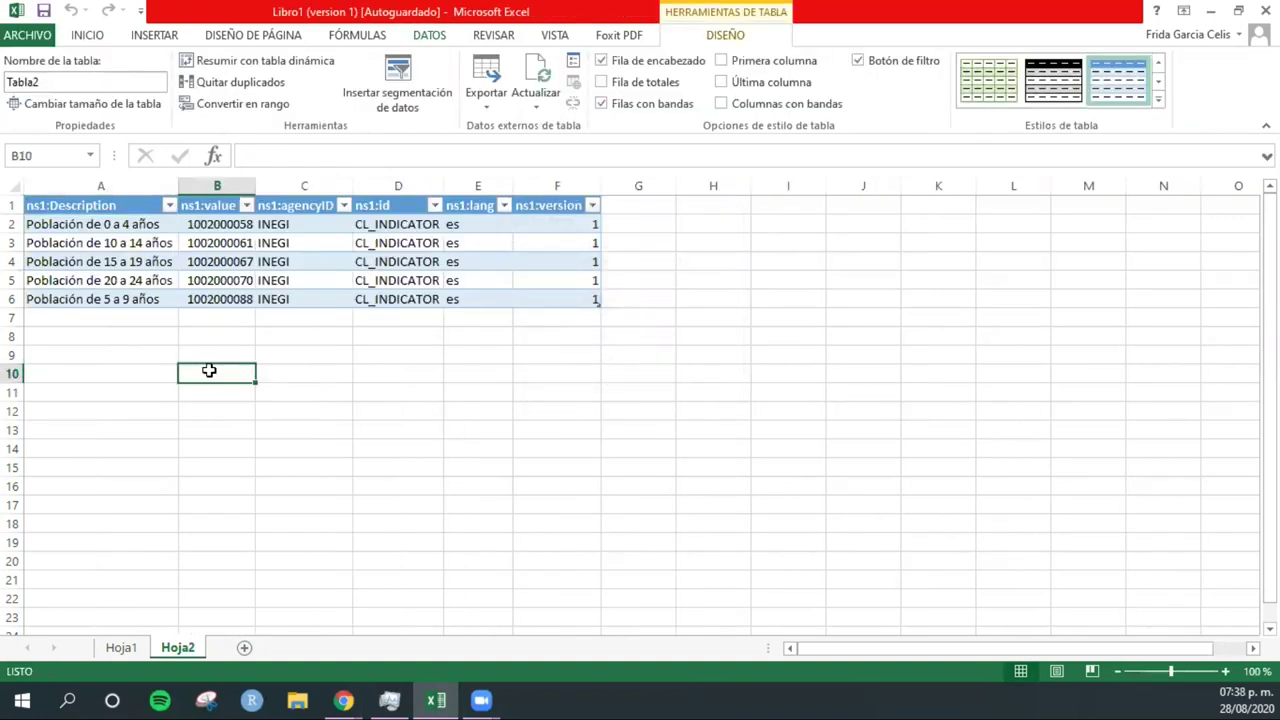
left_click(208, 225)
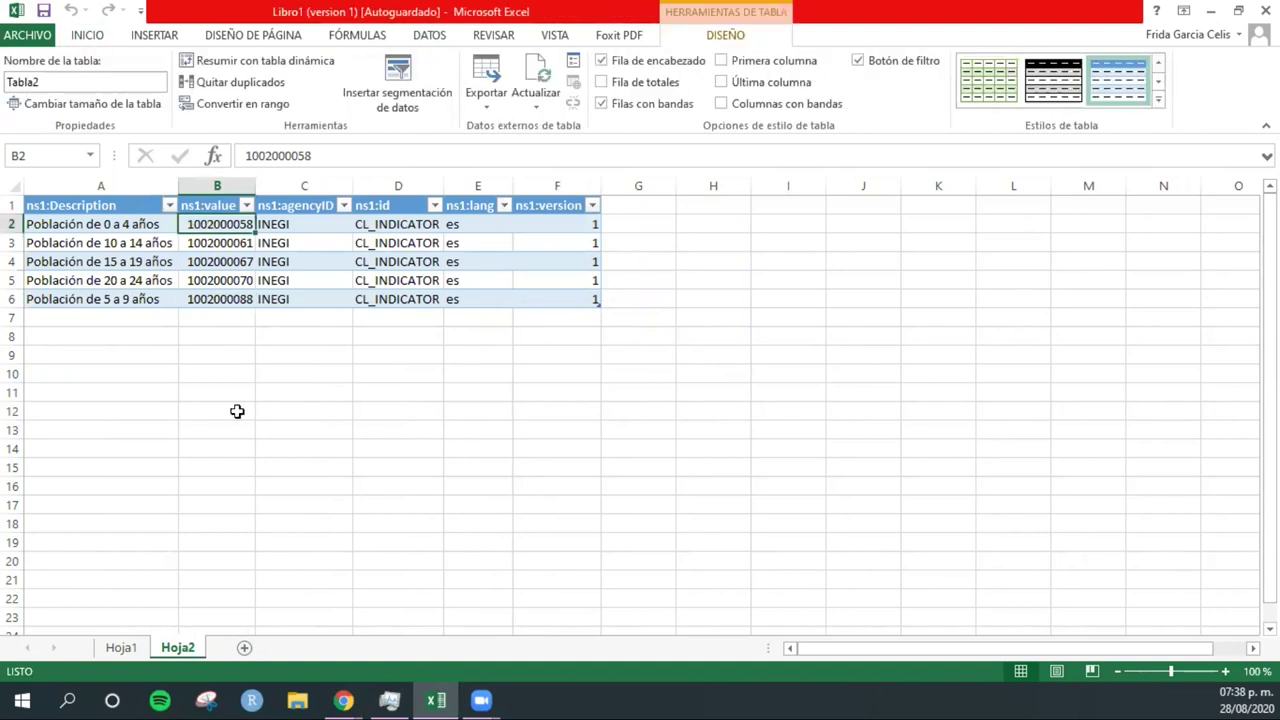
left_click(120, 649)
left_click(100, 225)
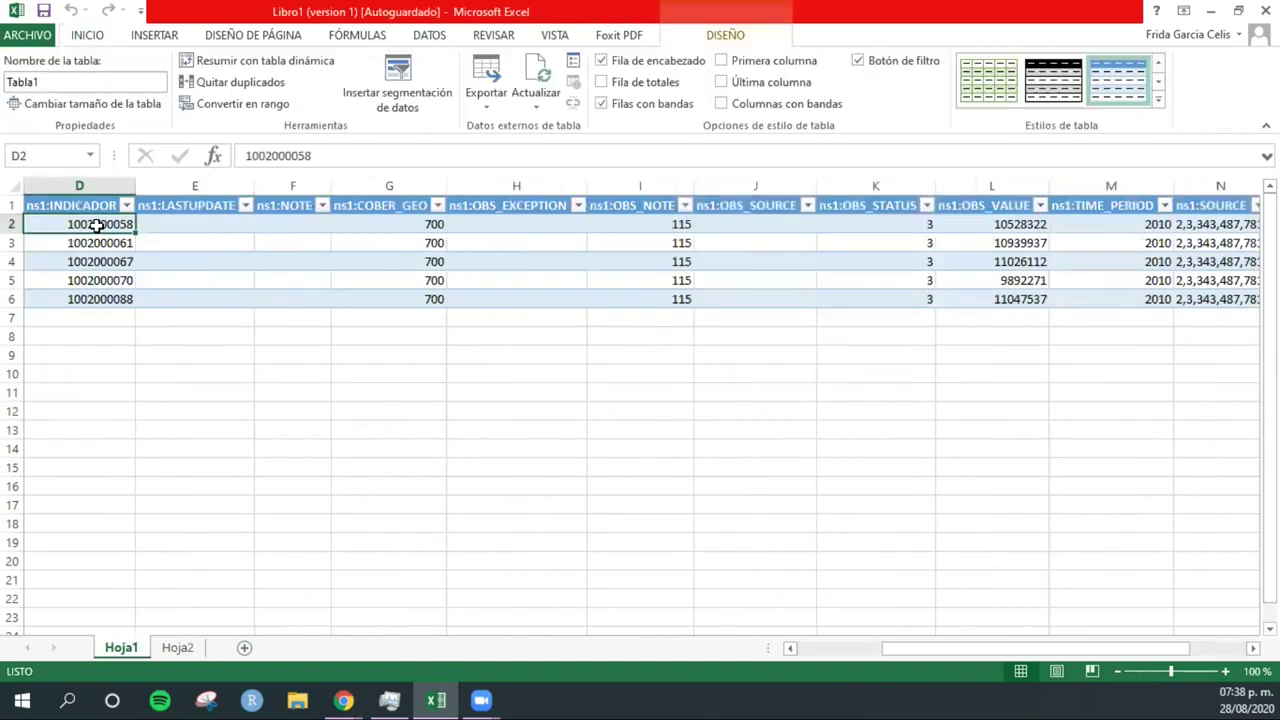
left_click_drag(314, 156, 297, 156)
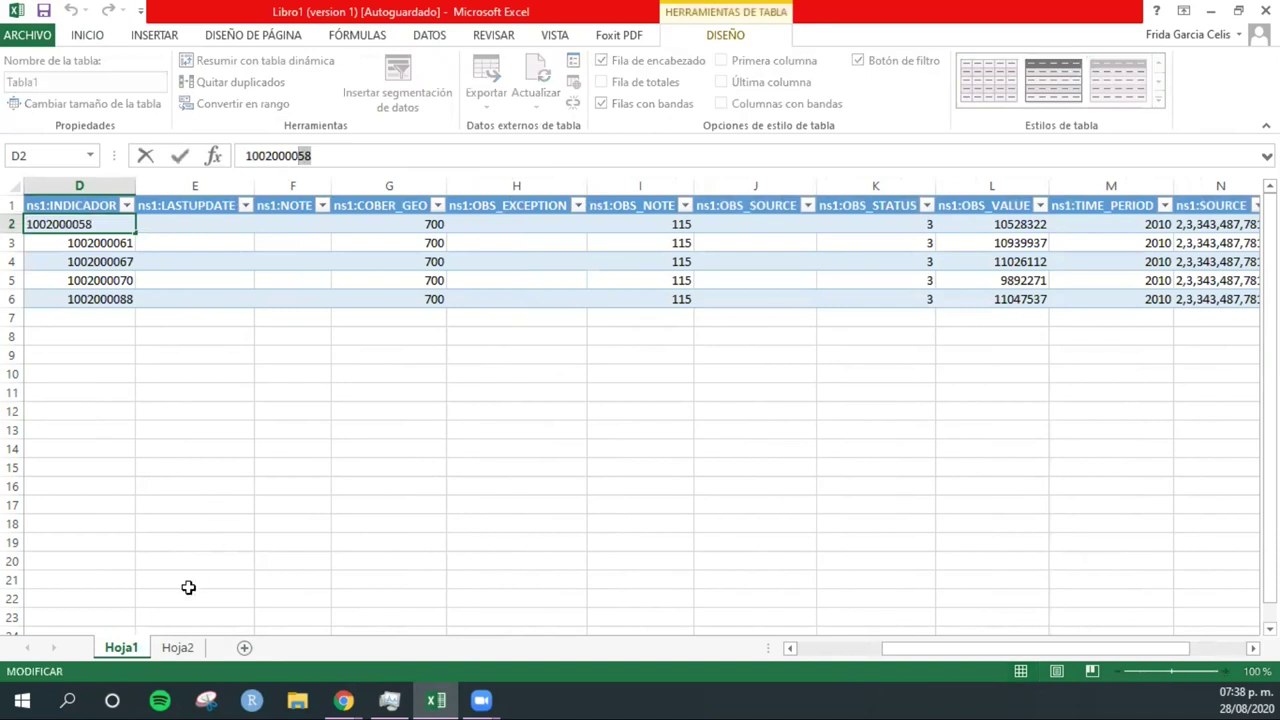
left_click(1025, 221)
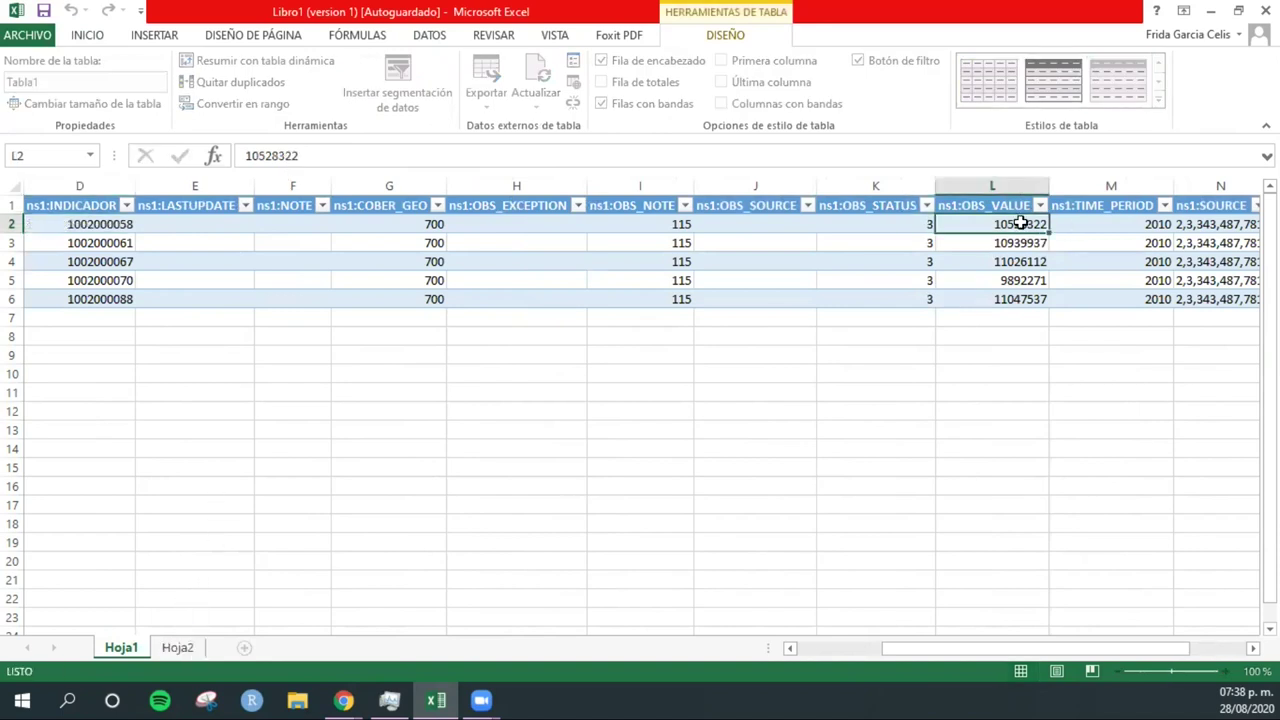
left_click(175, 650)
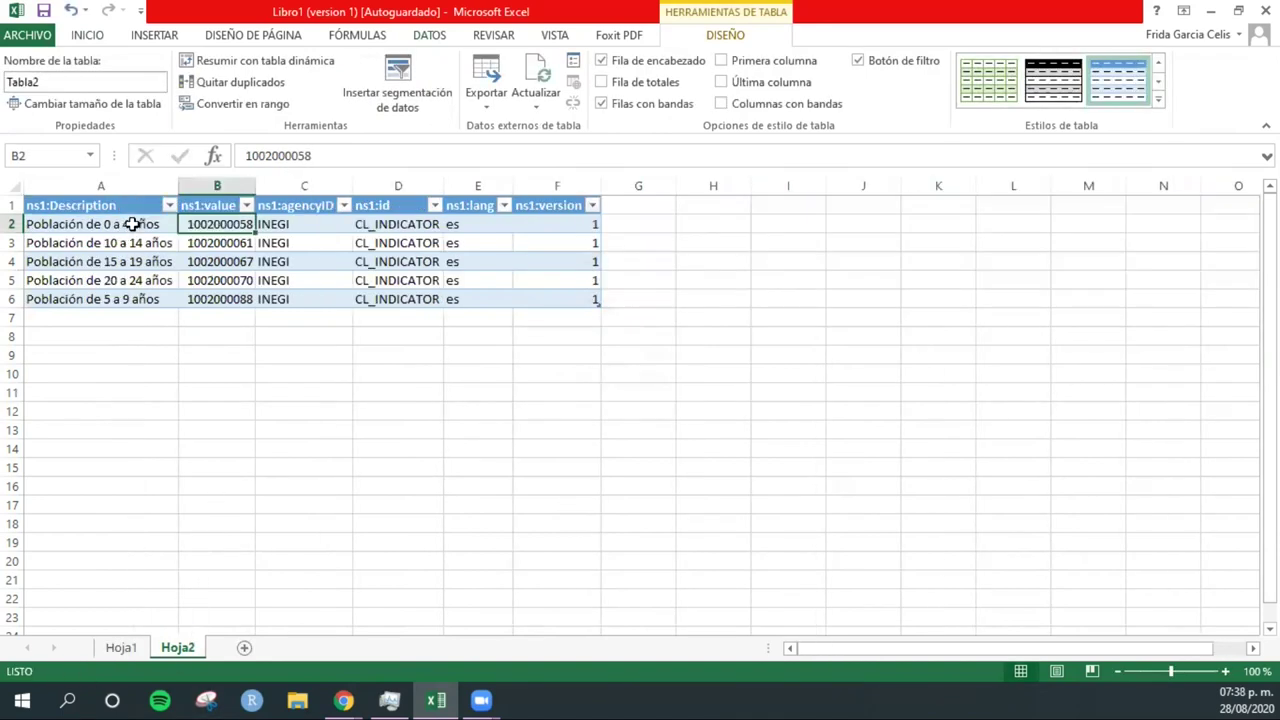
left_click(132, 224)
left_click(121, 648)
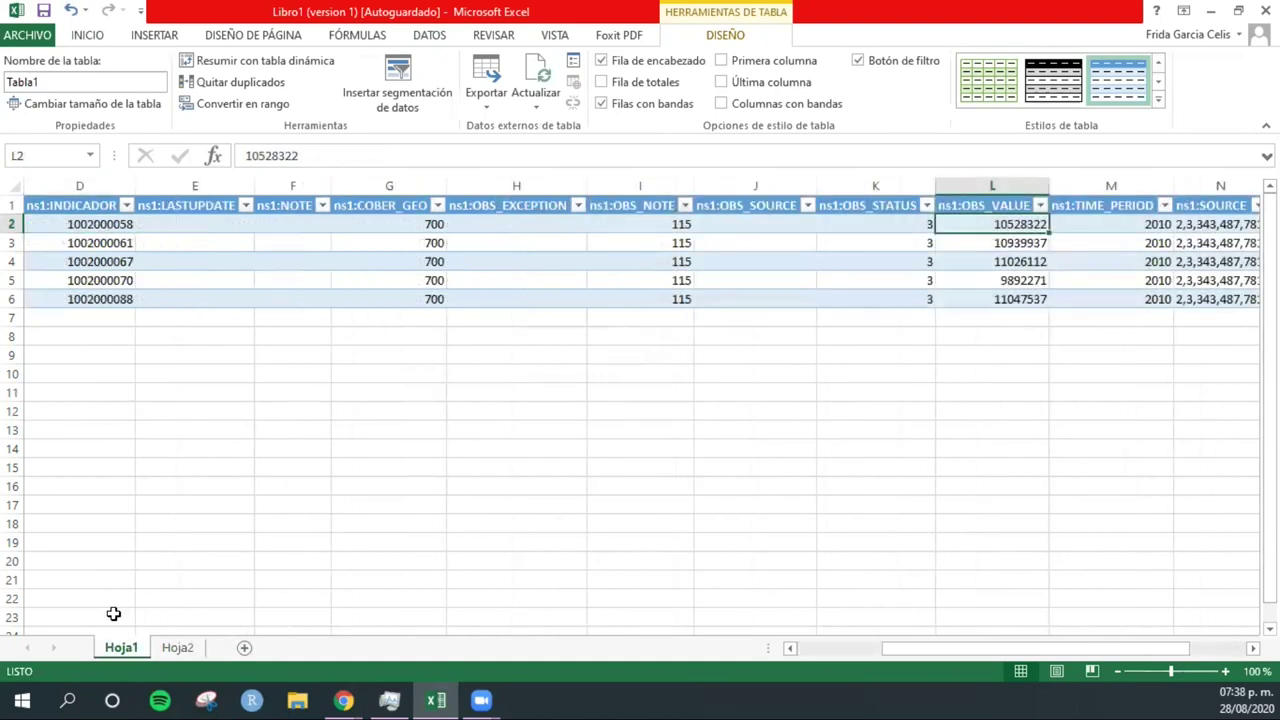
left_click(115, 244)
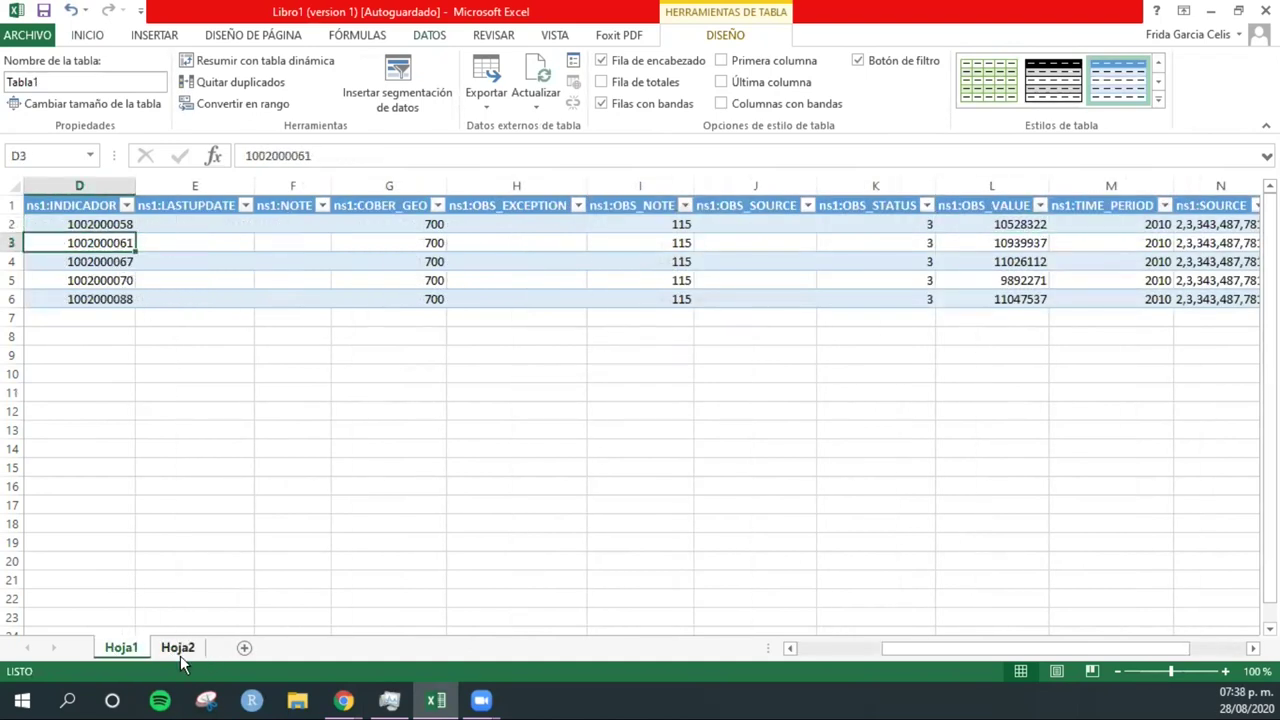
left_click(987, 240)
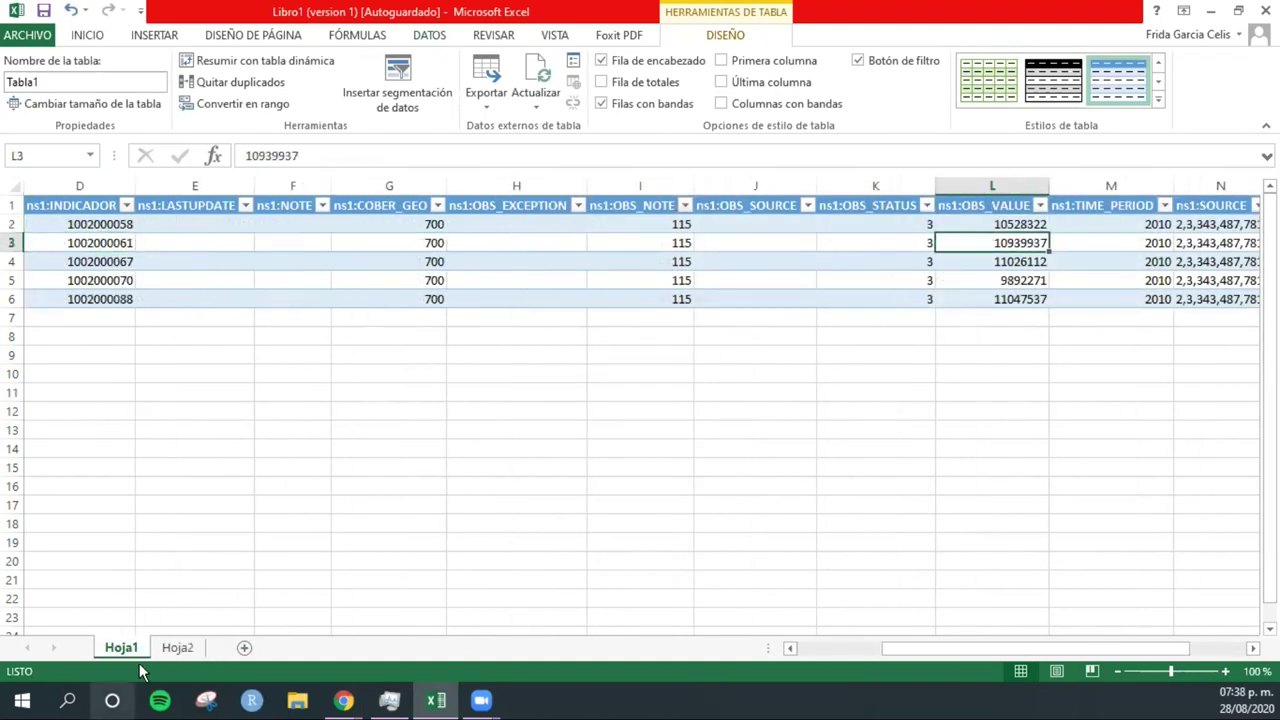
left_click(178, 650)
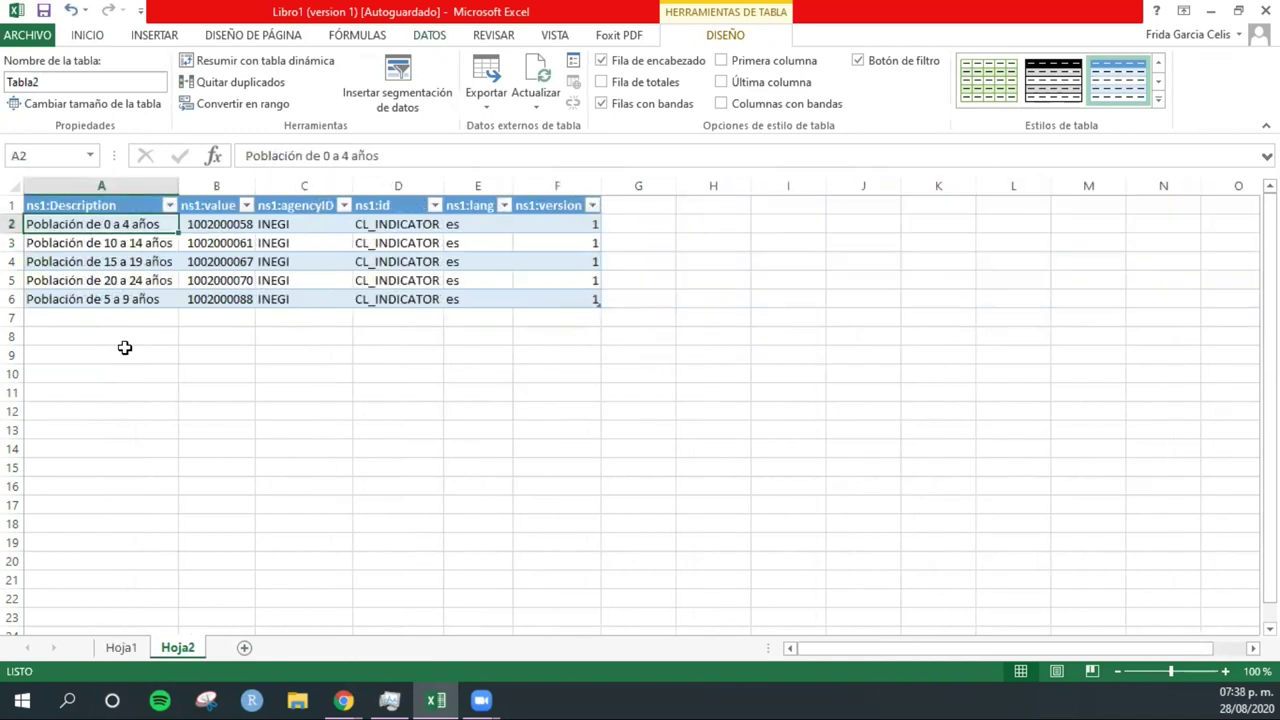
left_click(150, 246)
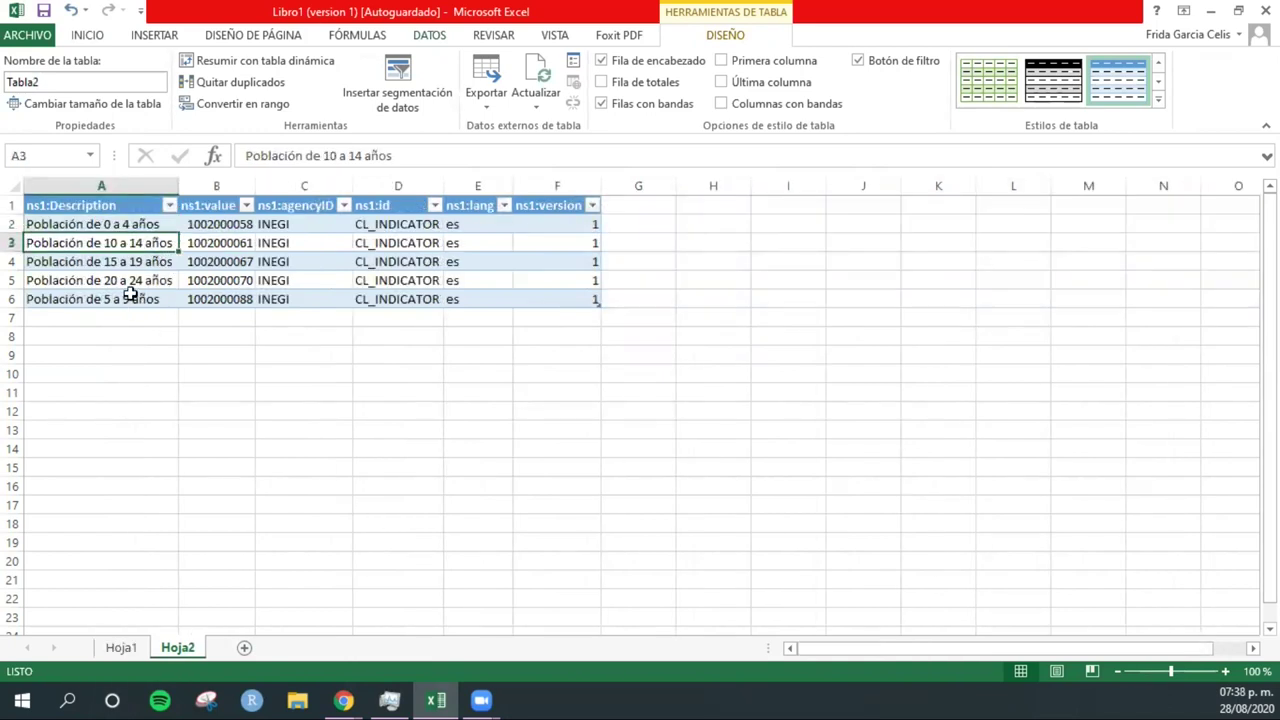
left_click_drag(130, 224, 144, 300)
left_click(157, 355)
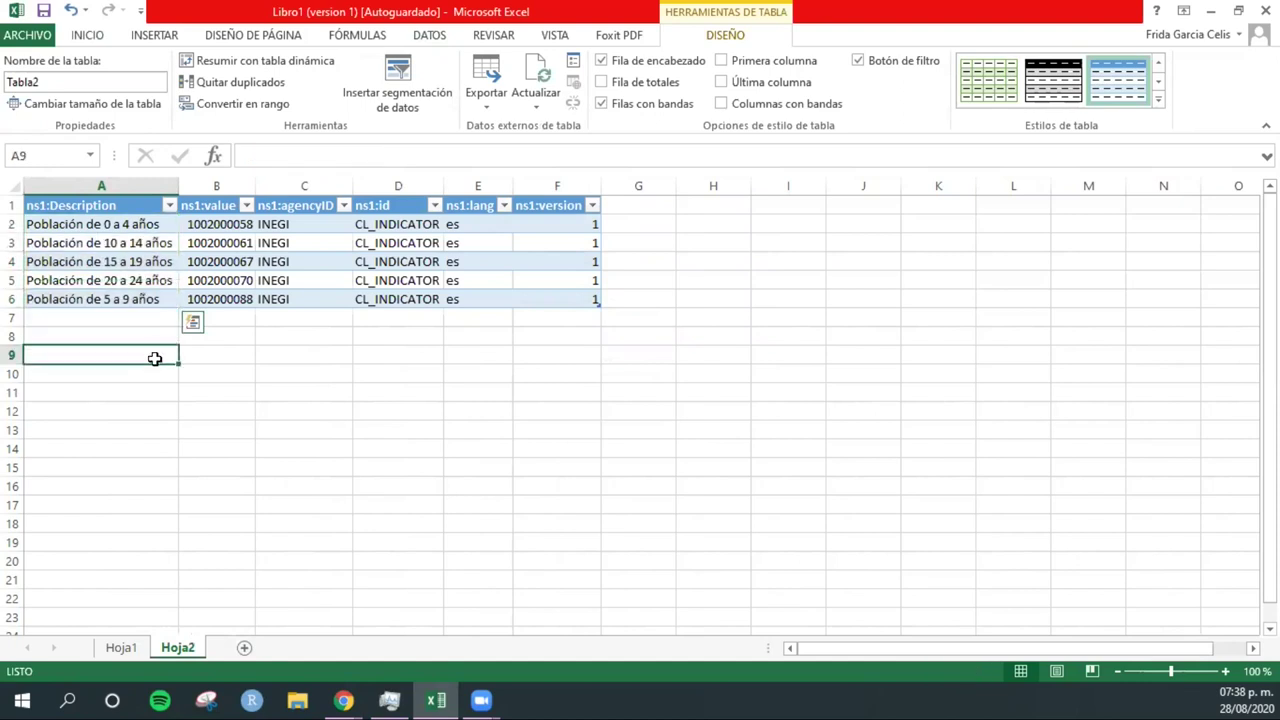